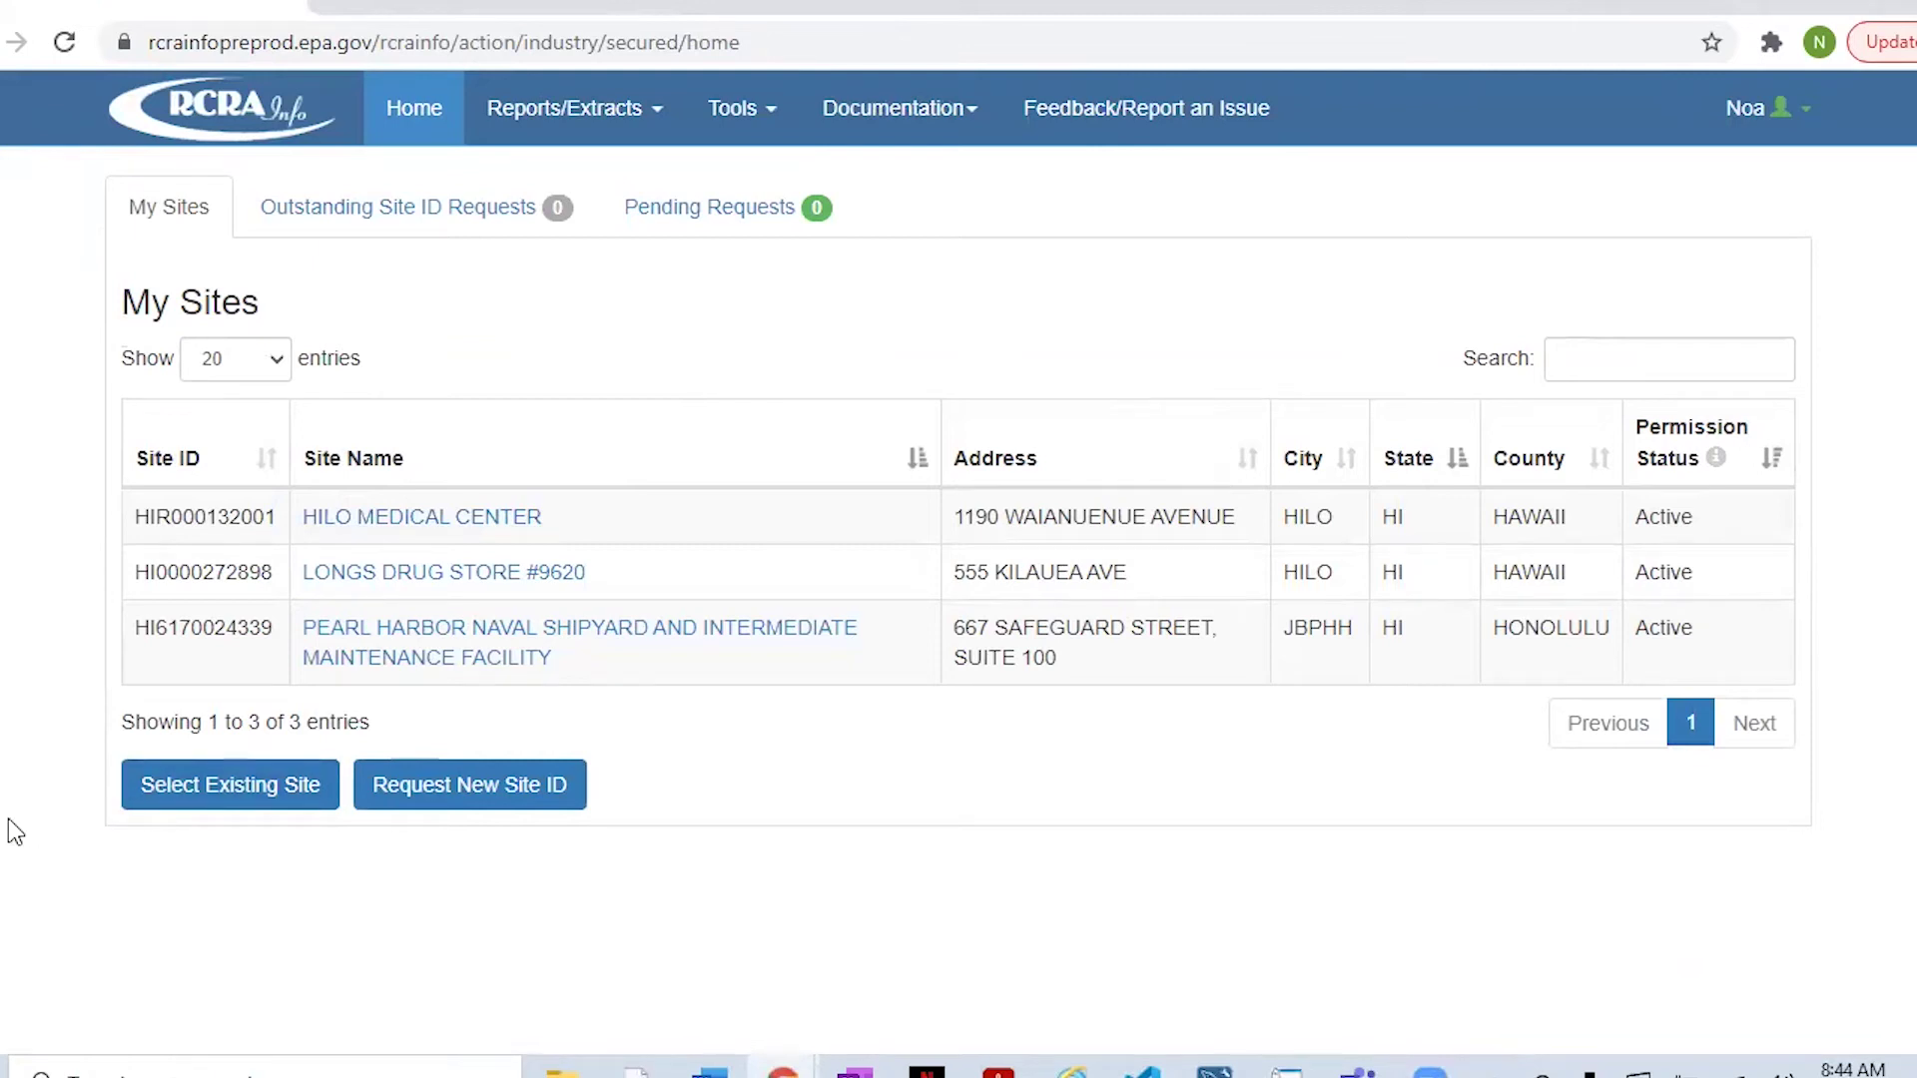
# - Create a 2021 Biennial Report for Longs Drug Store #9620 using on-screen data entry, without 2019 GM data
pyautogui.click(374, 584)
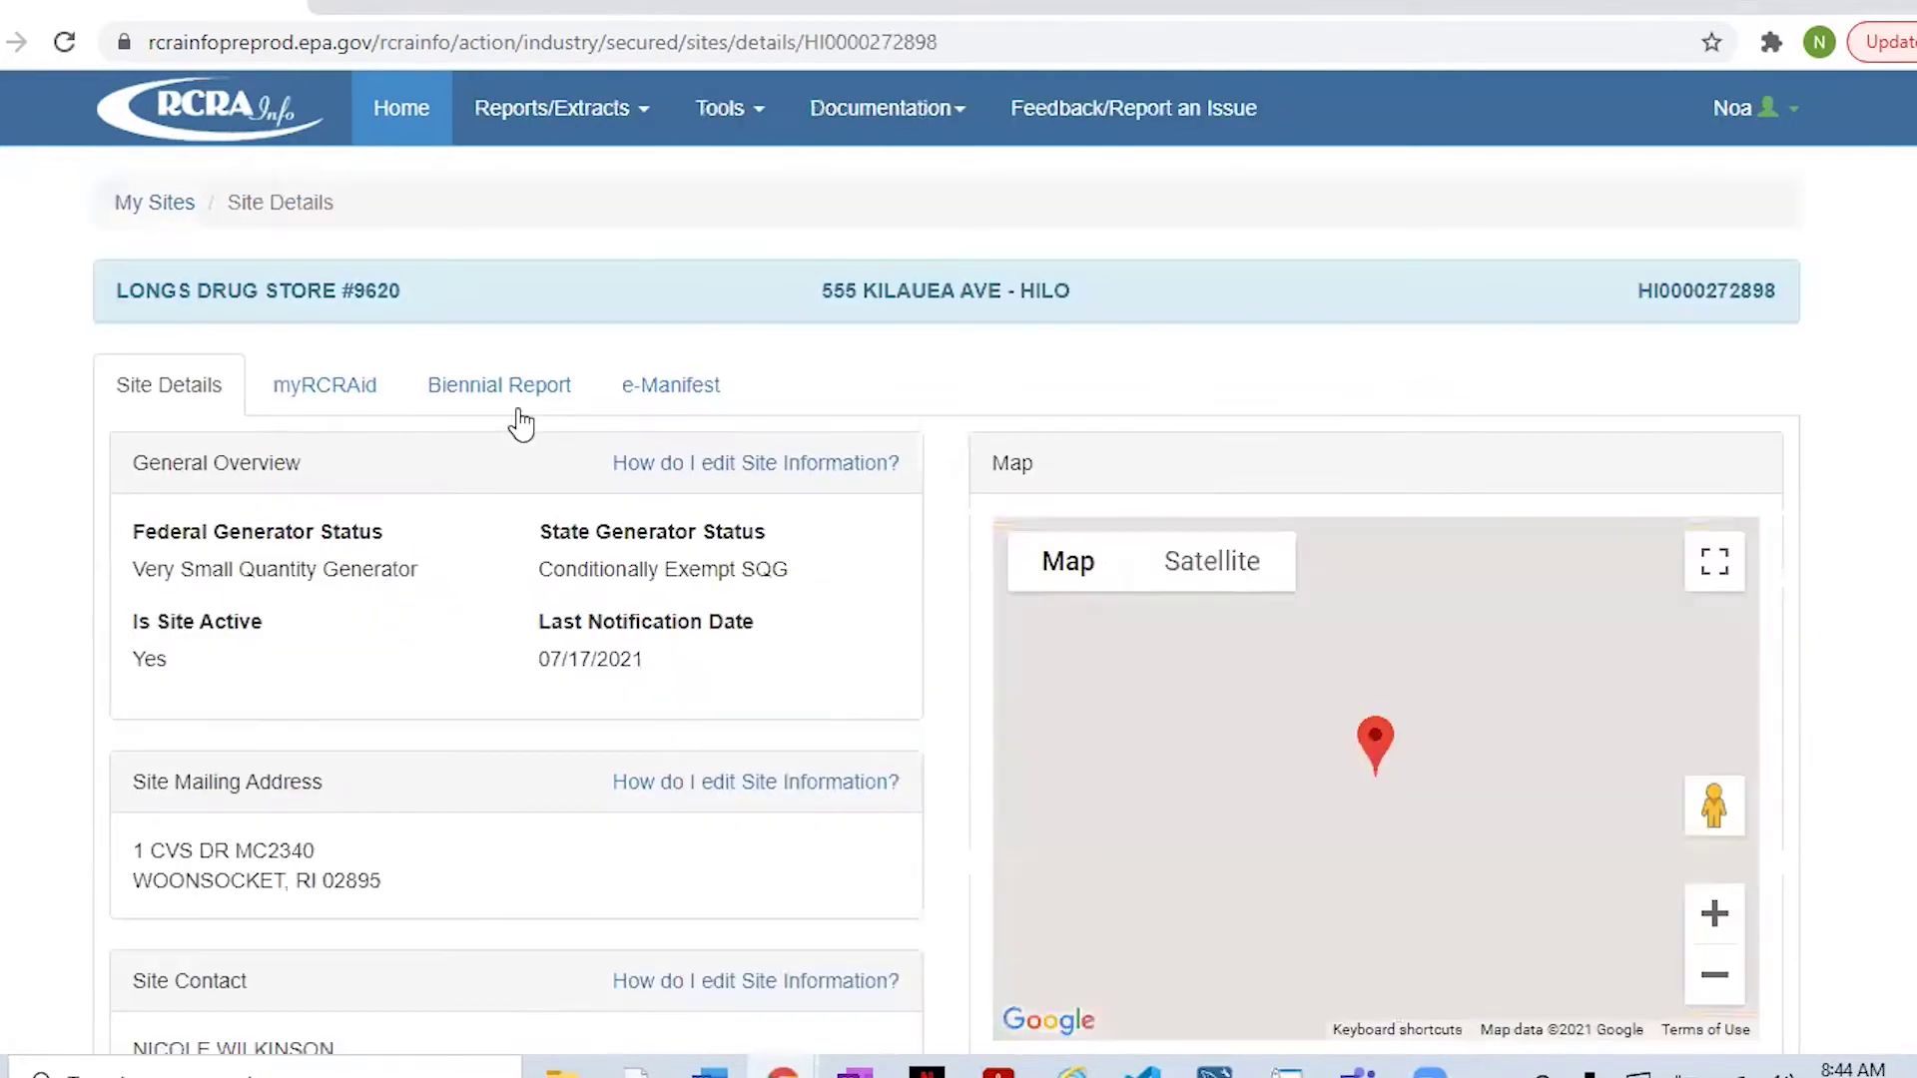
pyautogui.click(532, 400)
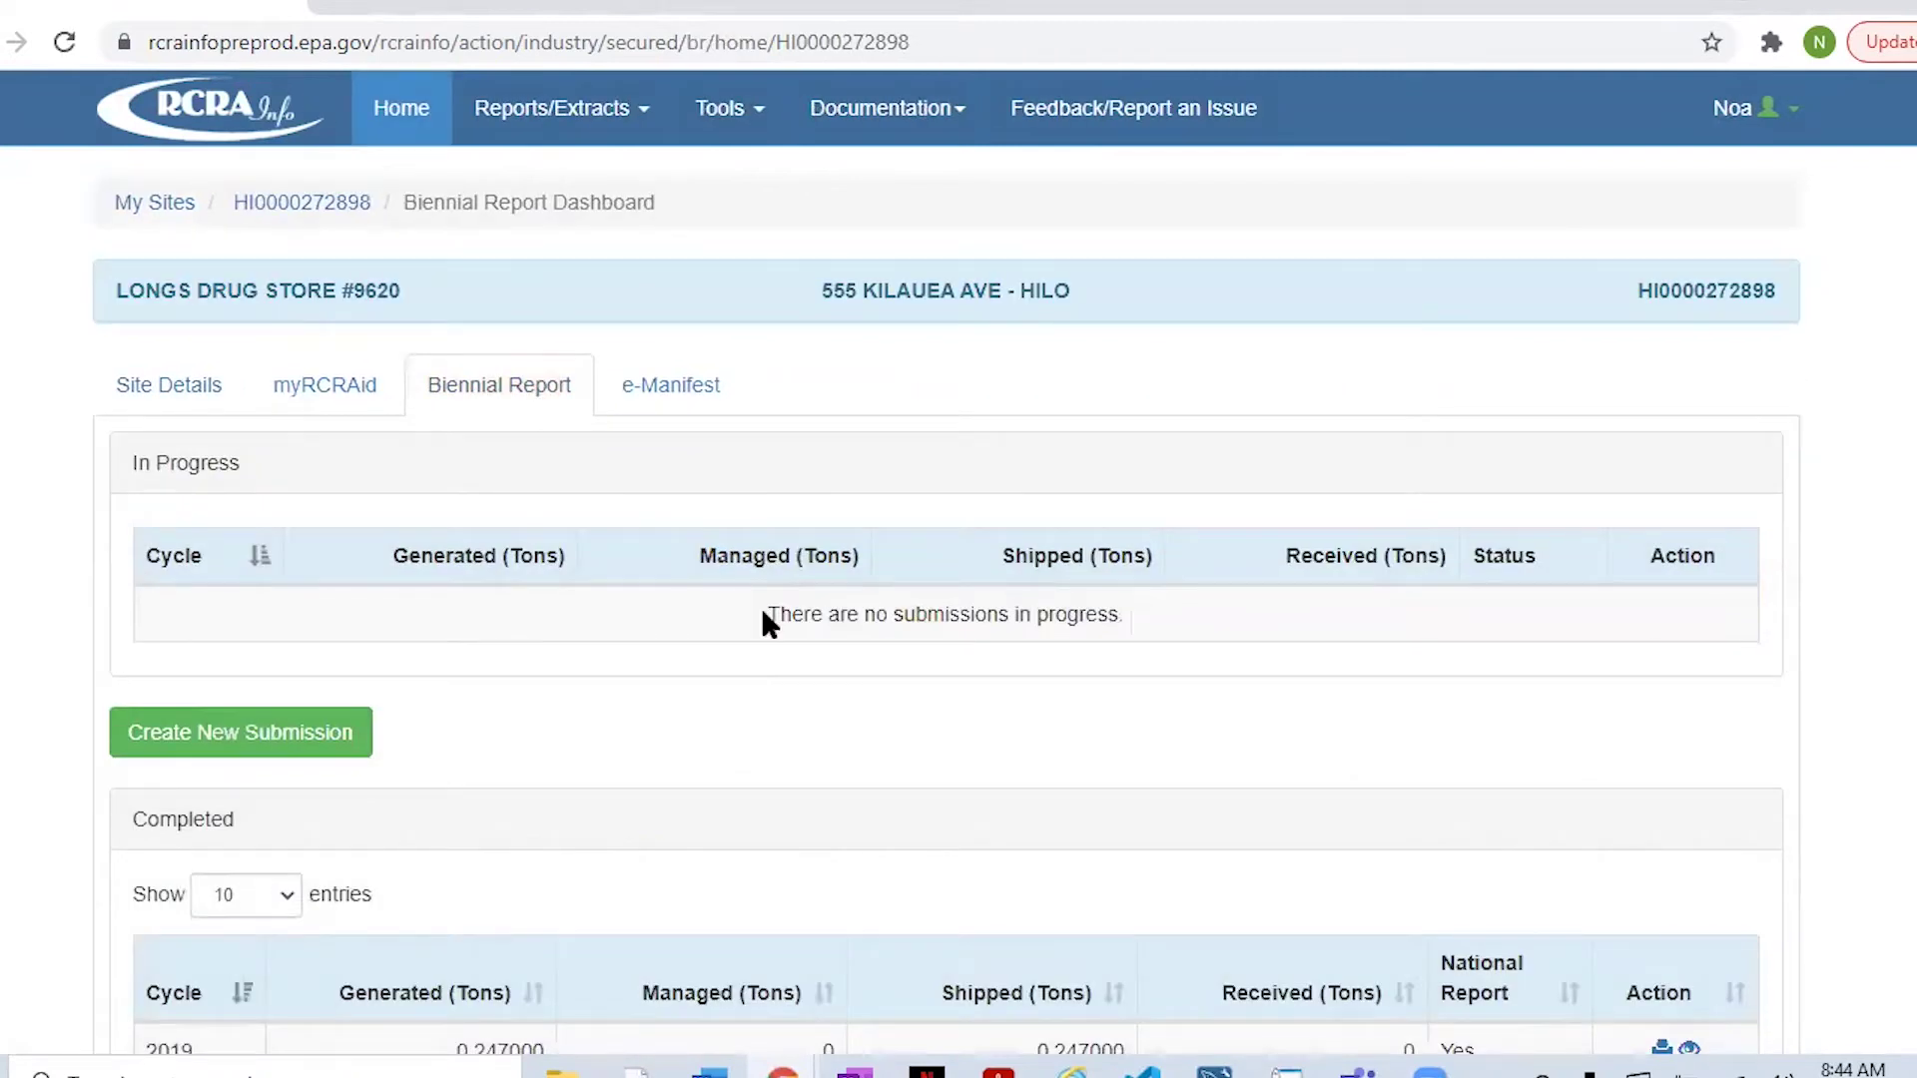
pyautogui.click(332, 732)
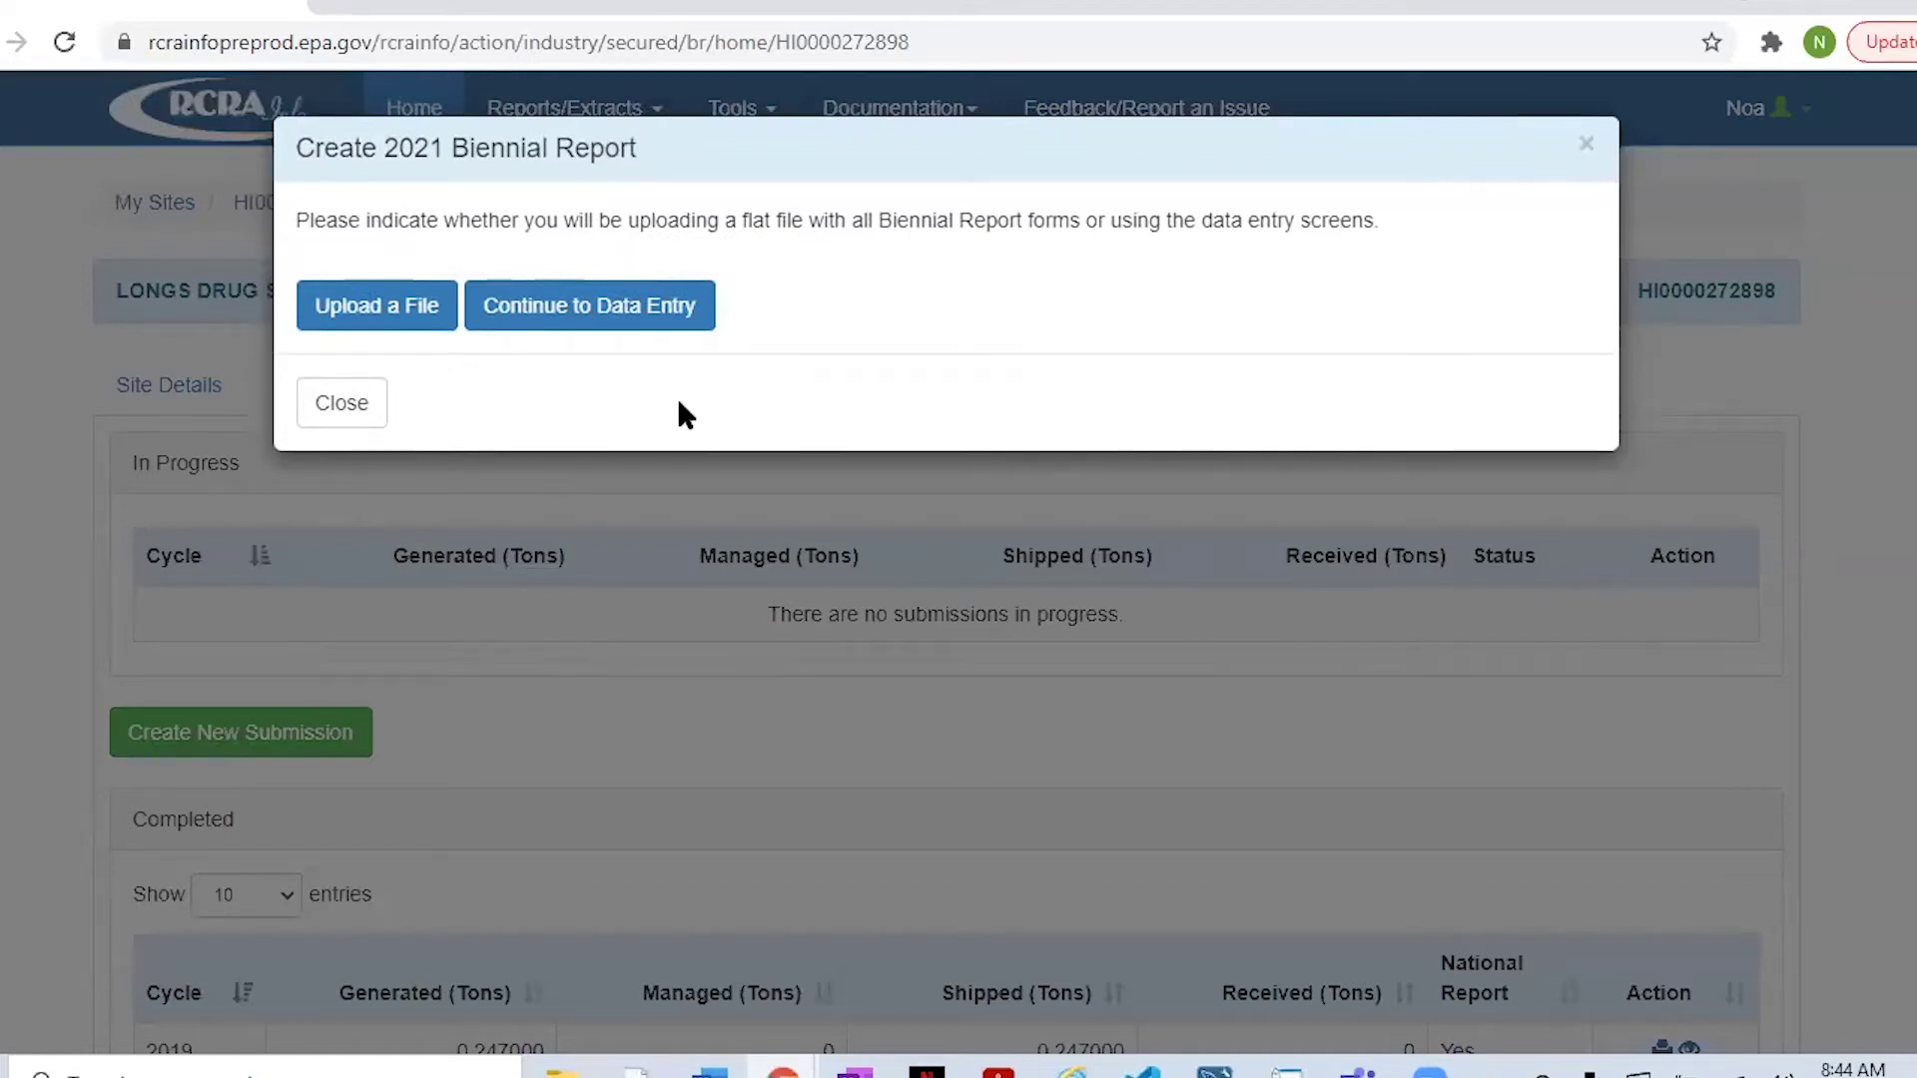
pyautogui.click(654, 319)
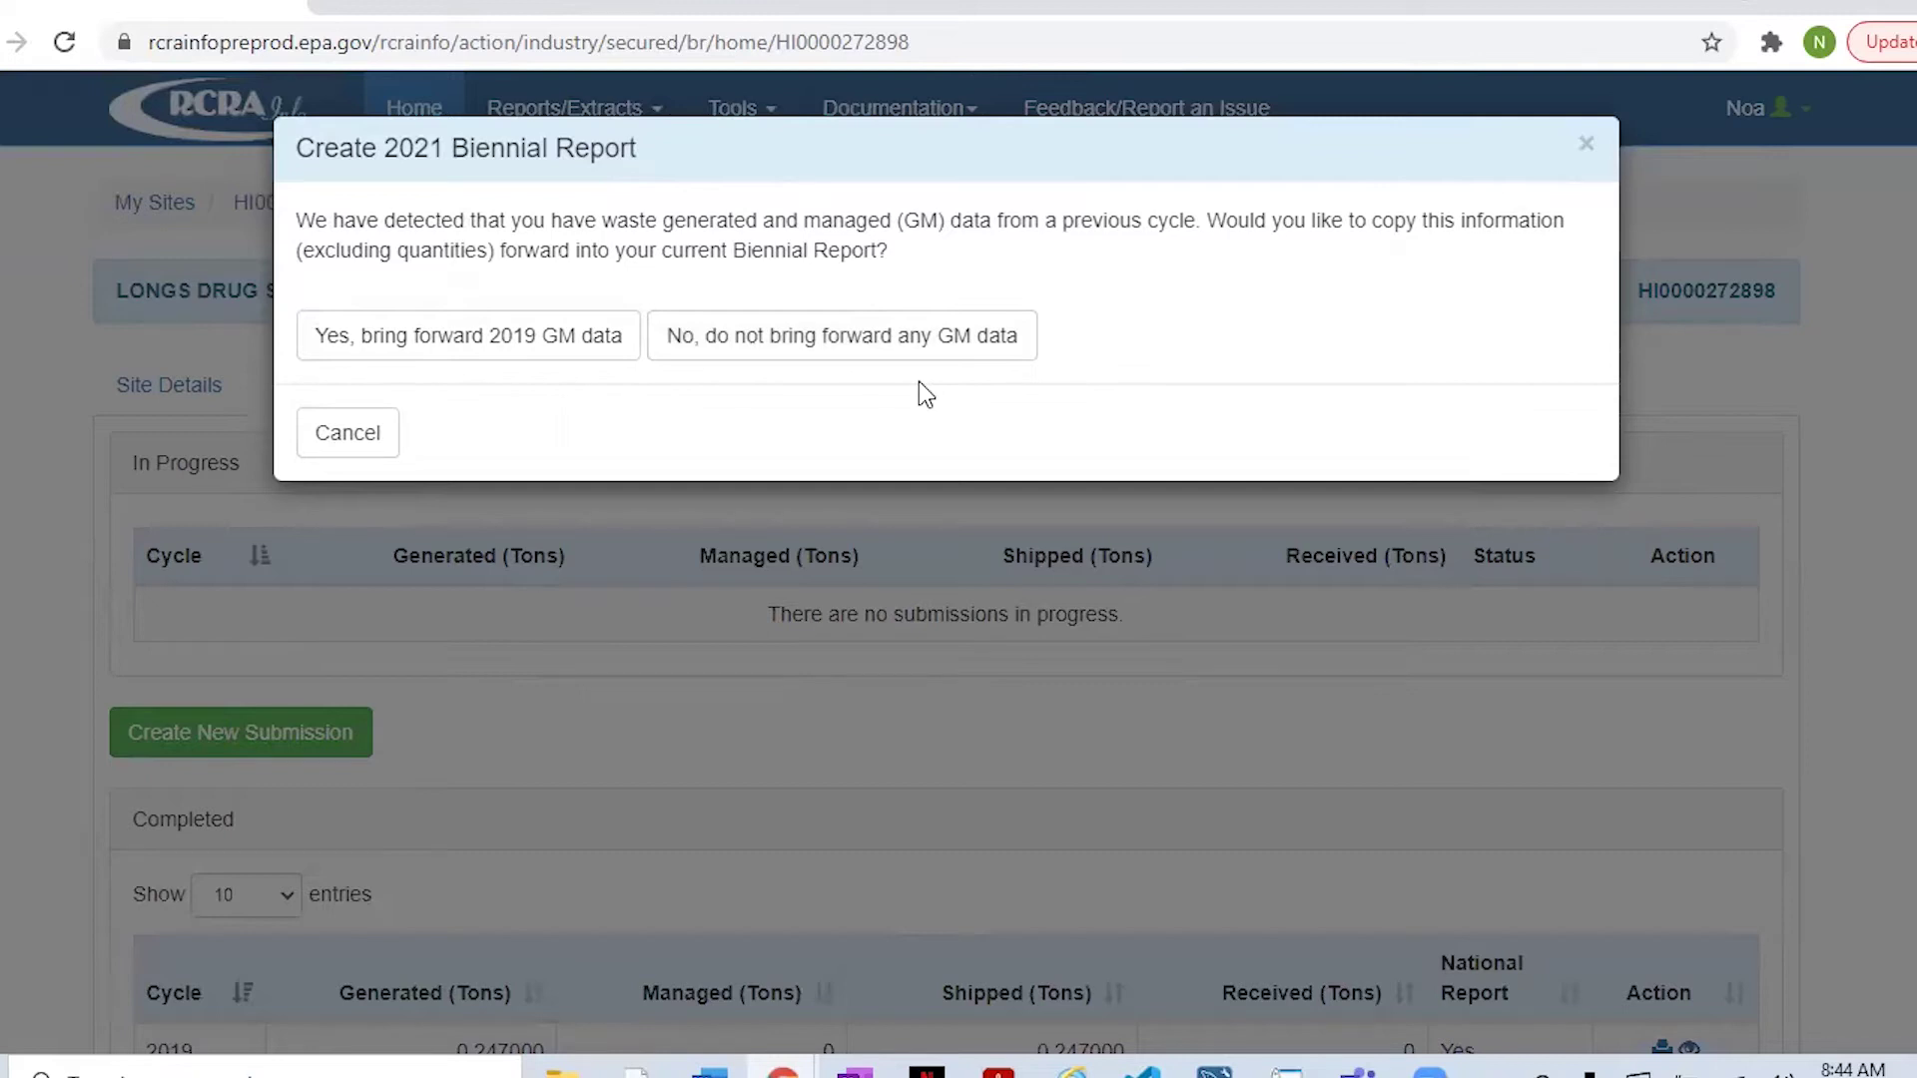
pyautogui.click(933, 350)
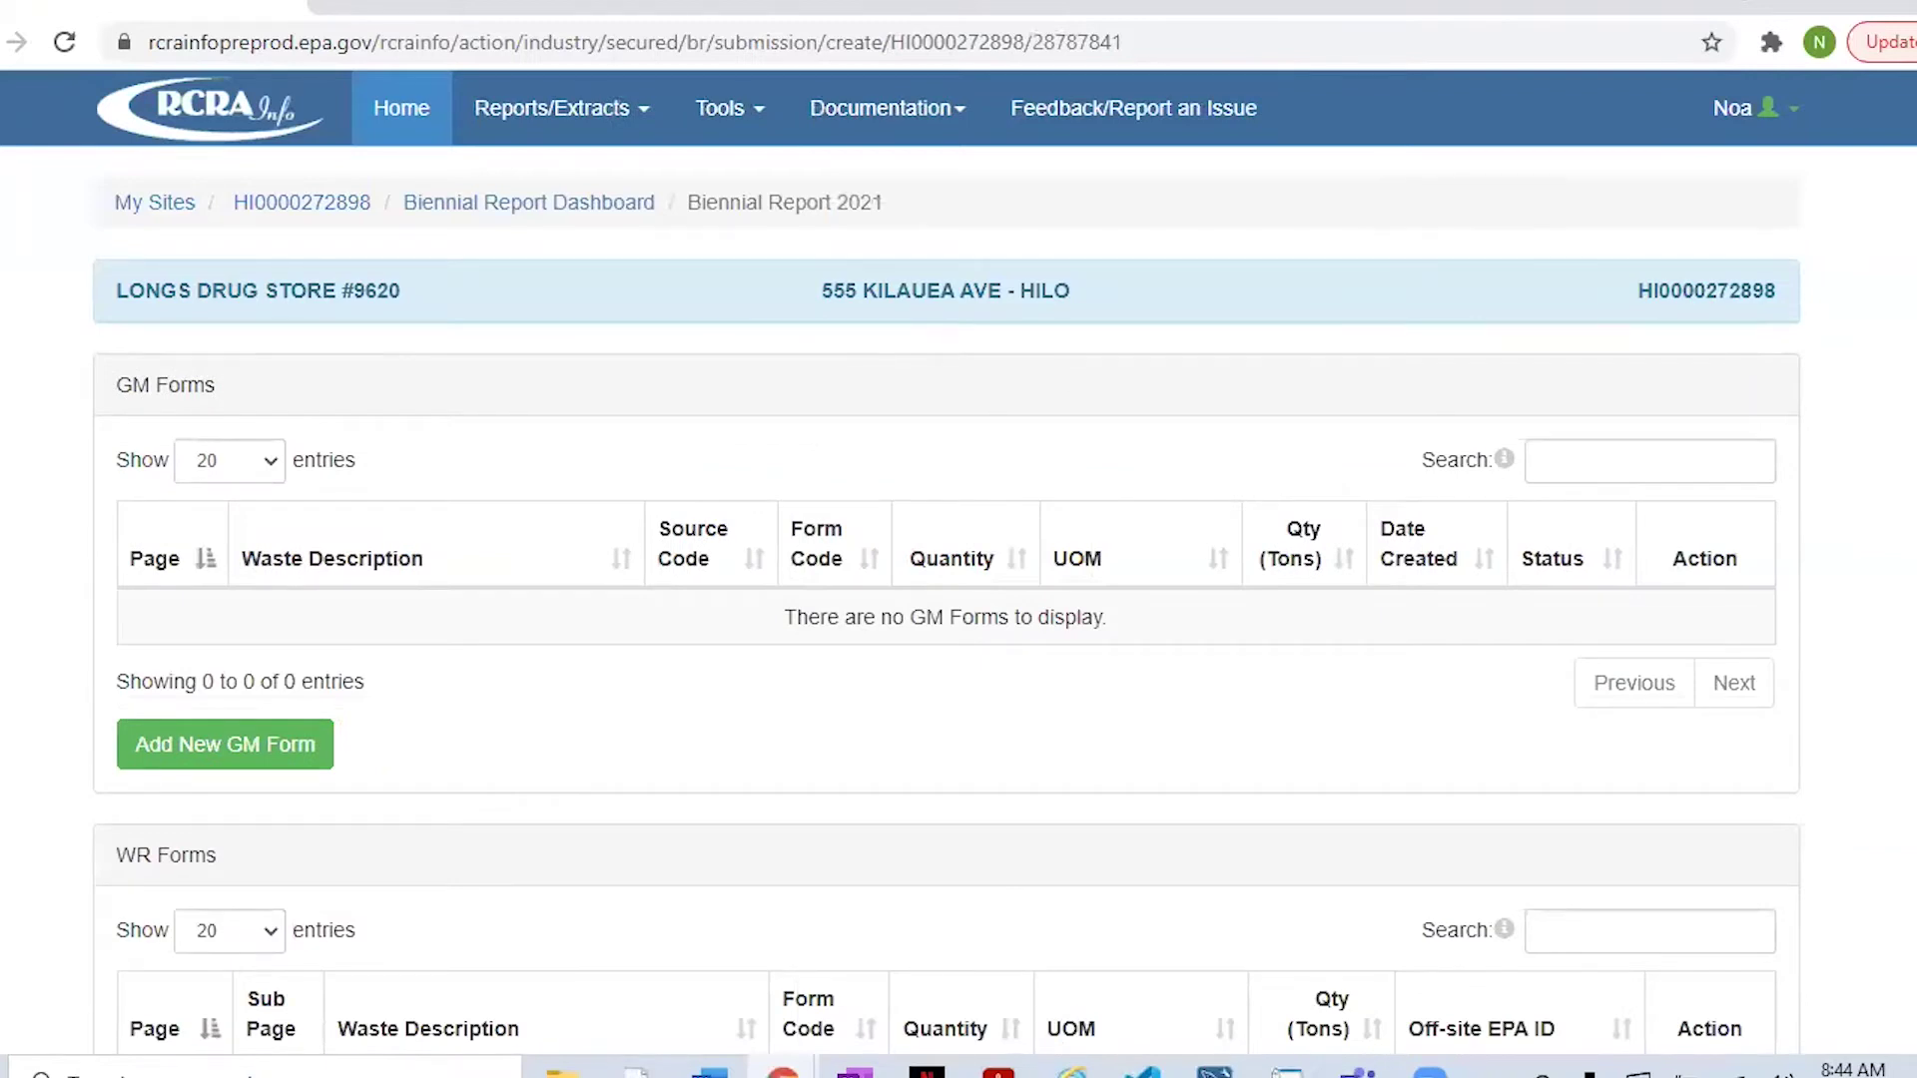
# - Return to the site's Biennial Report dashboard
pyautogui.scroll(-1, 1288, 380)
pyautogui.scroll(-3, 1912, 325)
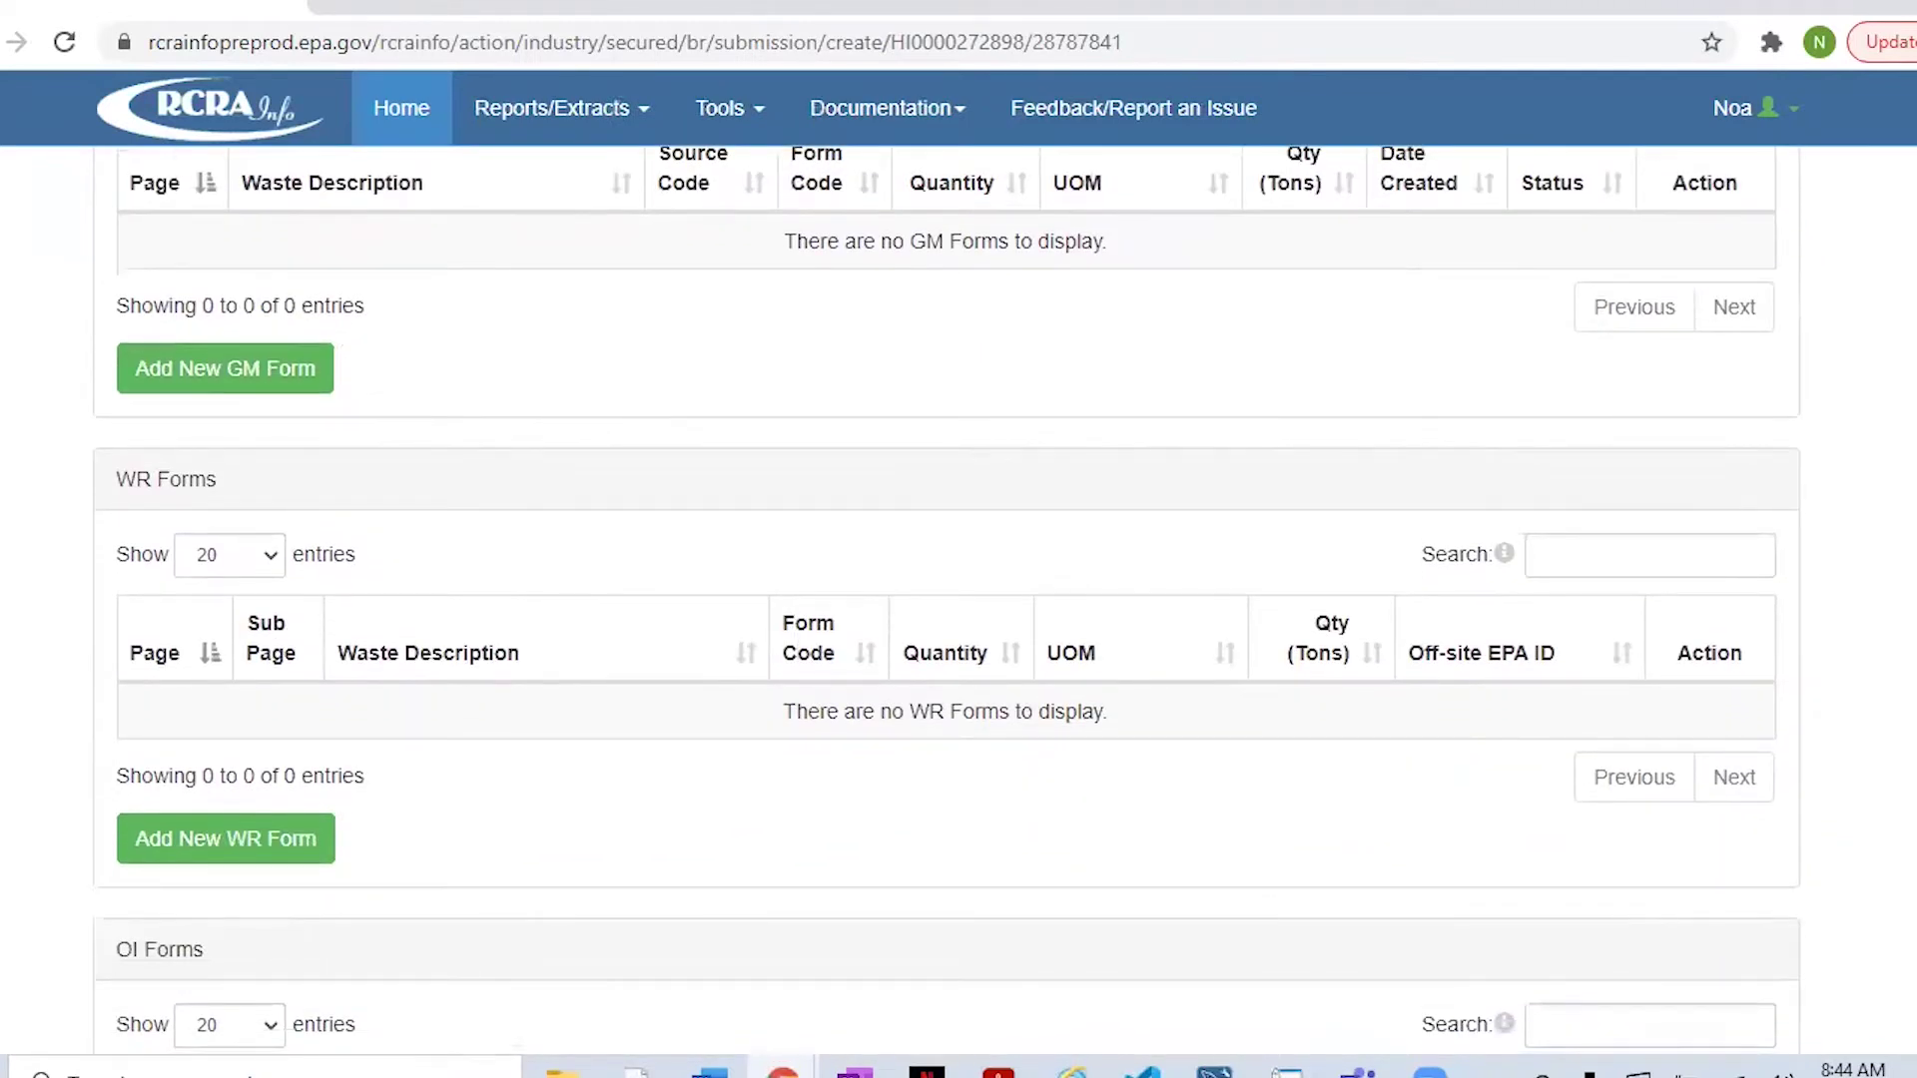
pyautogui.scroll(4, 1912, 325)
pyautogui.click(505, 204)
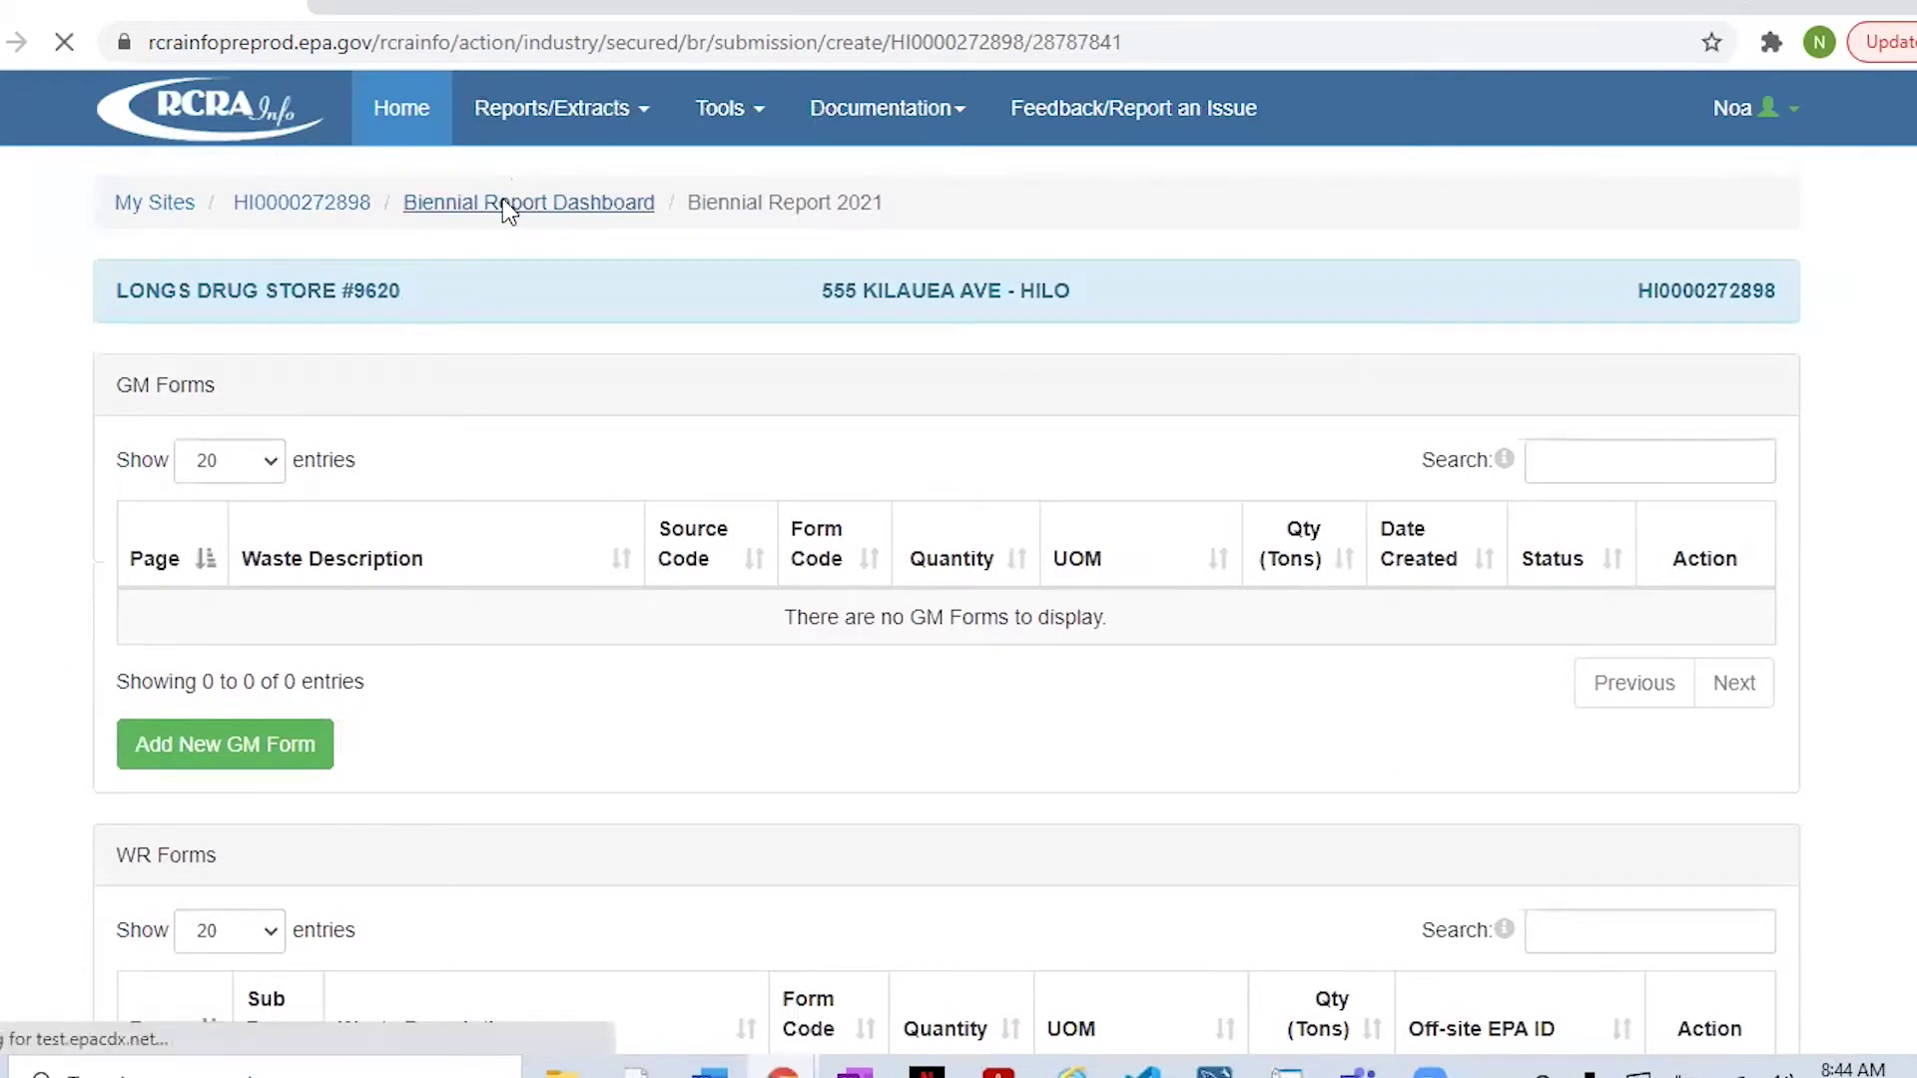
pyautogui.scroll(-2, 1755, 449)
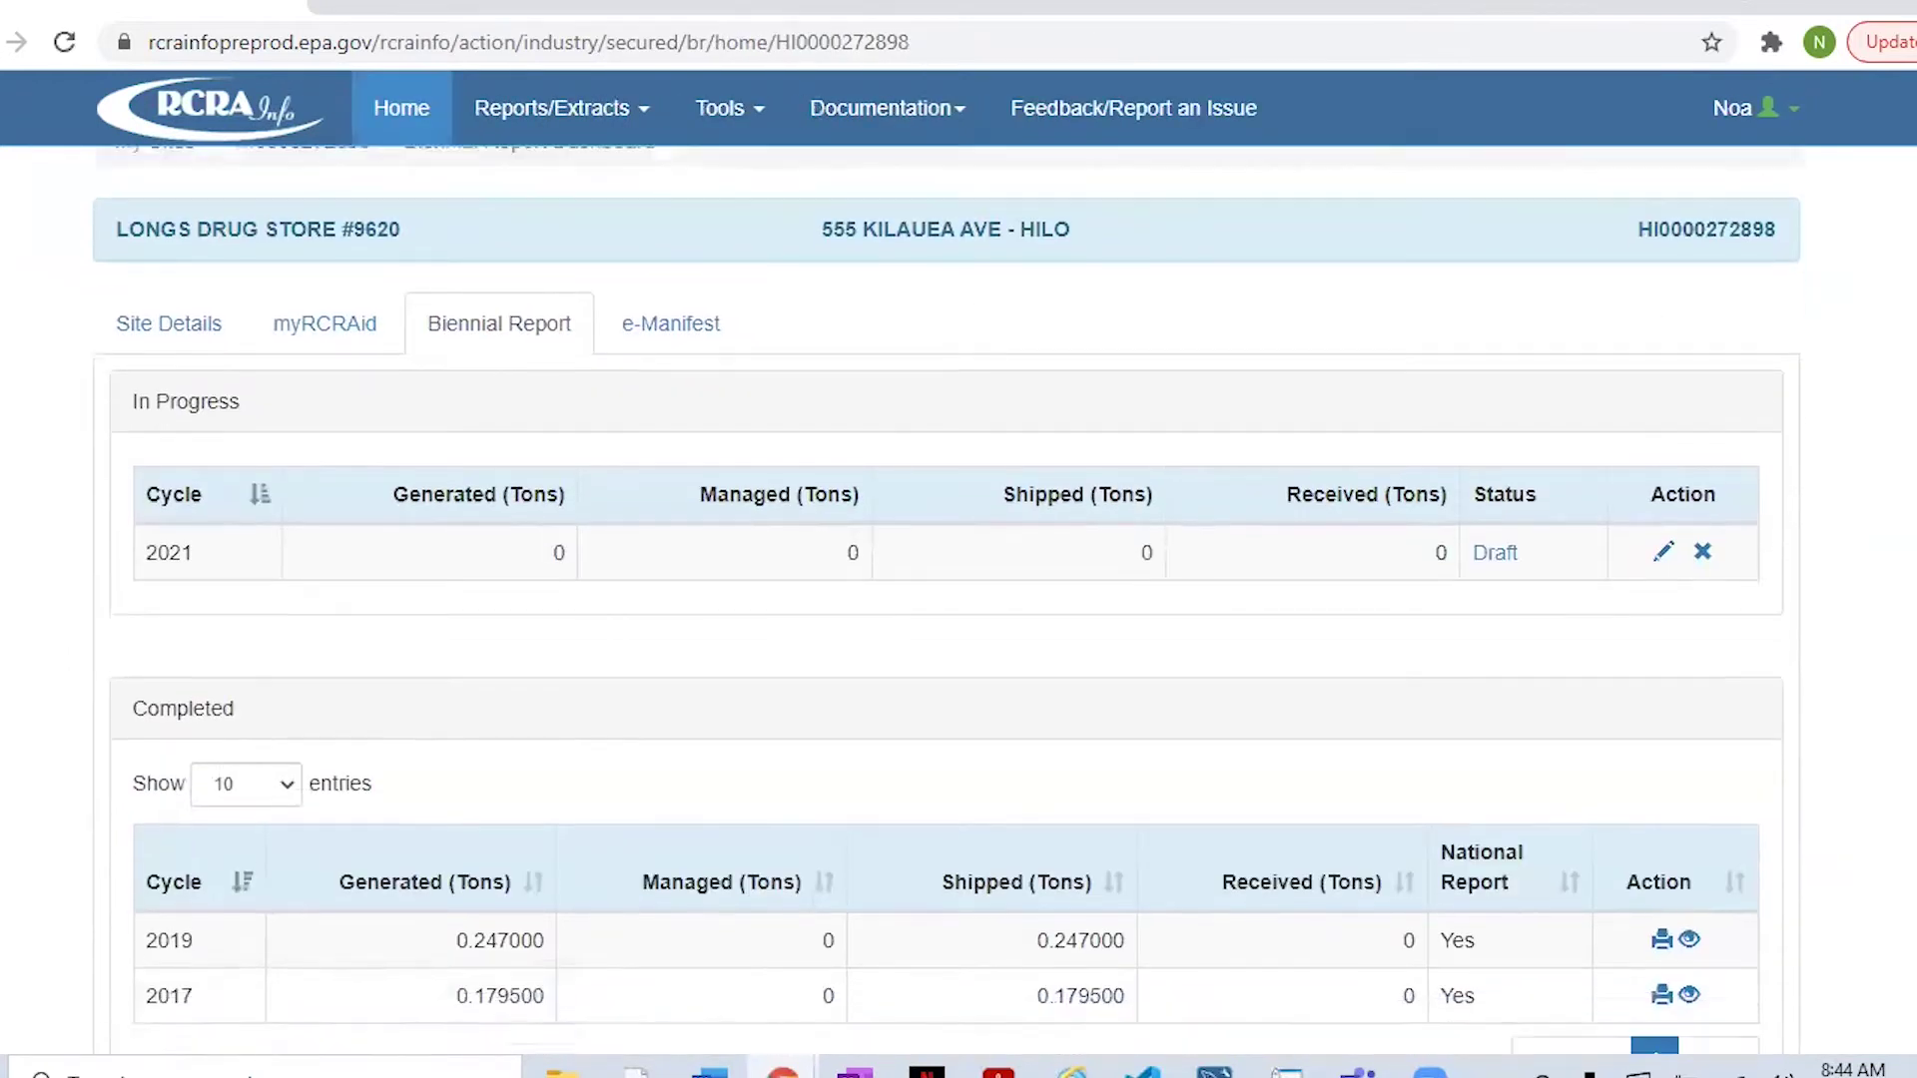
pyautogui.scroll(-1, 1755, 450)
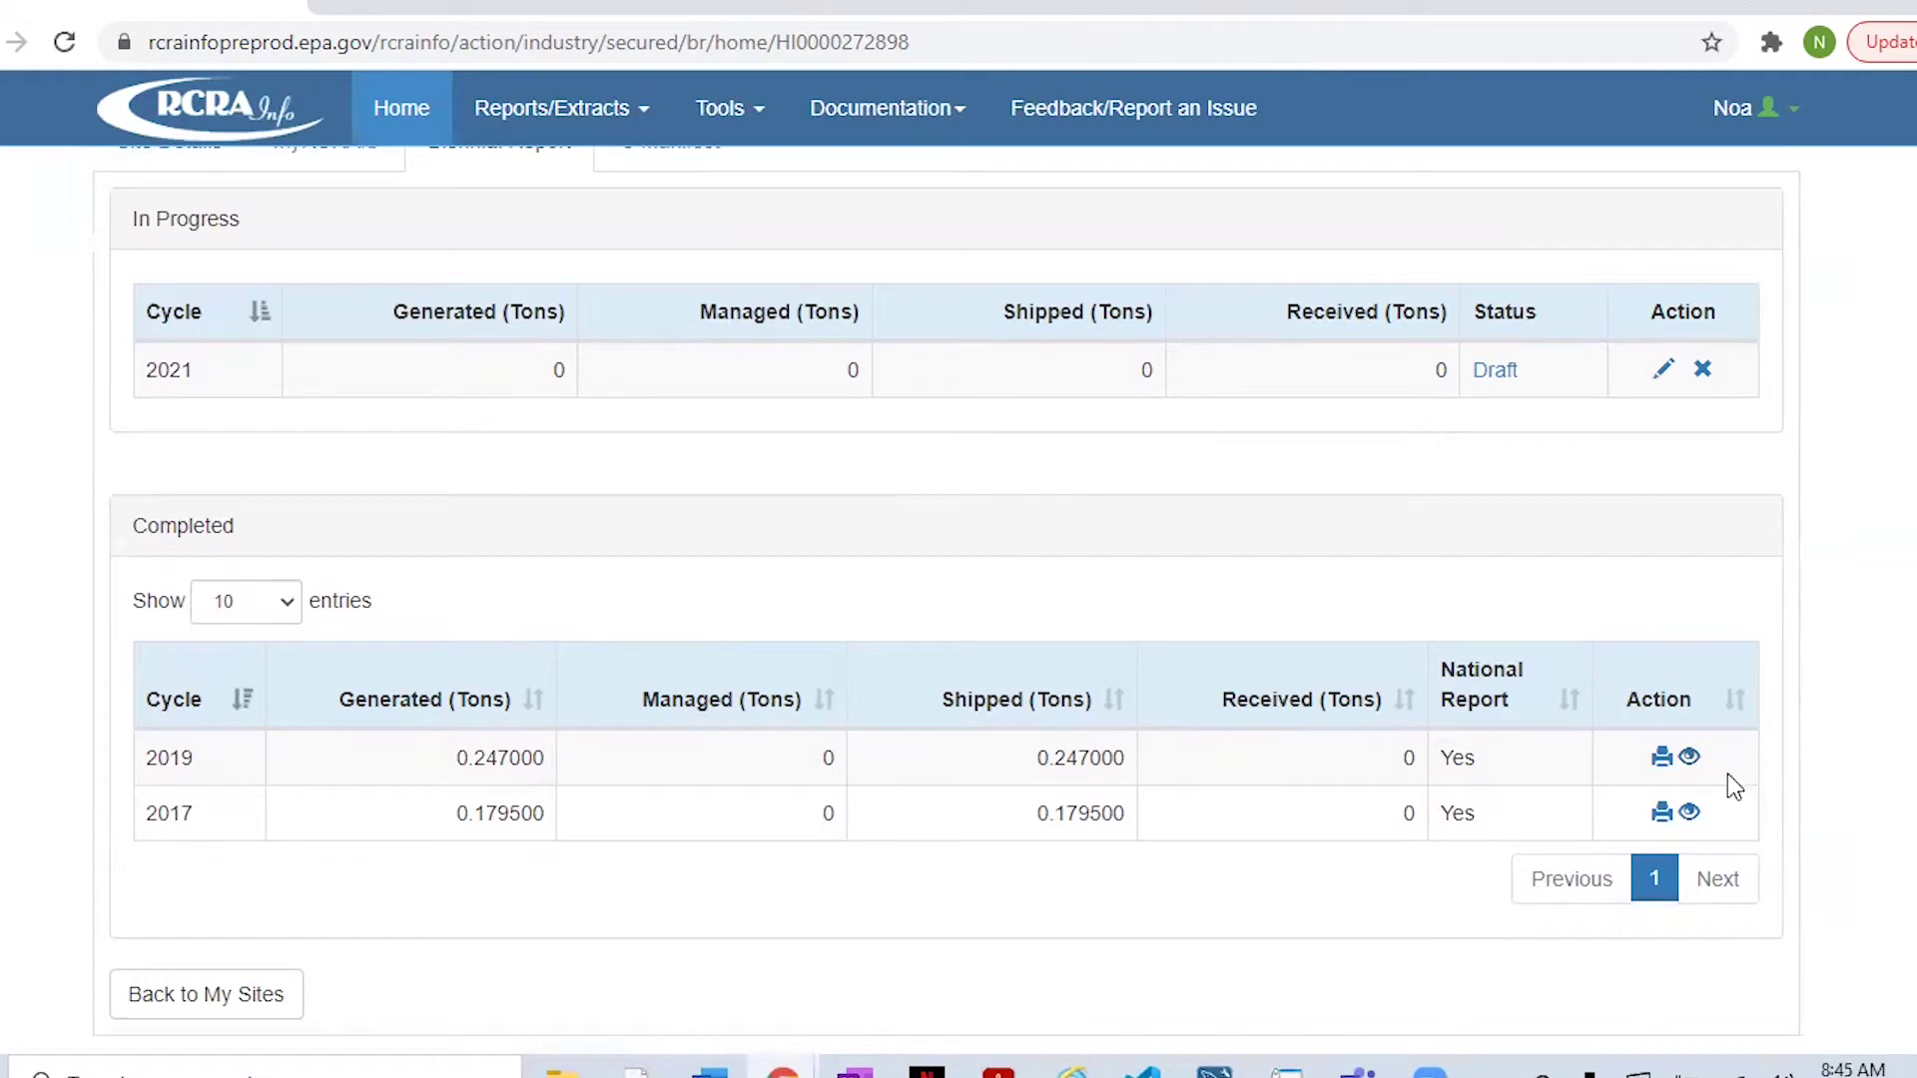
# - Look through the 2019 report's nine GM forms, then reopen the 2021 draft for editing
pyautogui.click(1688, 757)
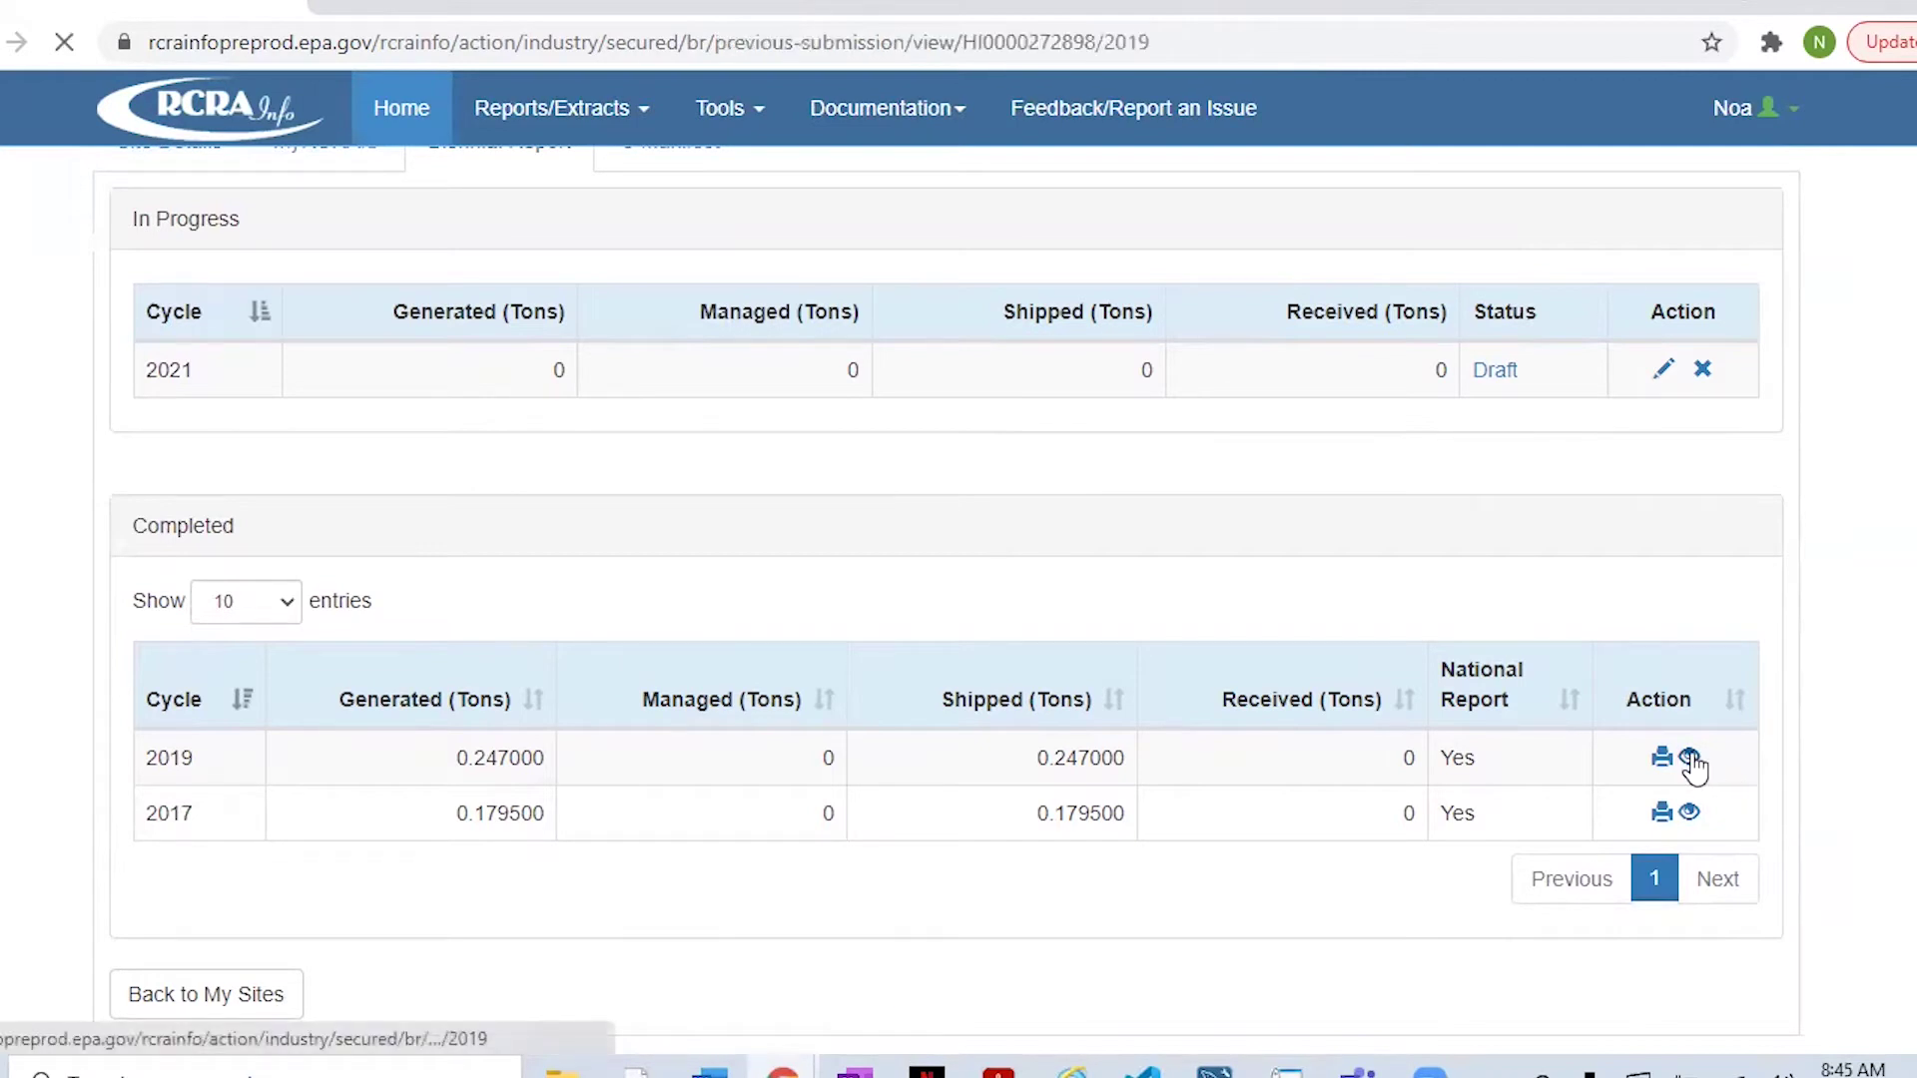
pyautogui.scroll(-3, 1874, 612)
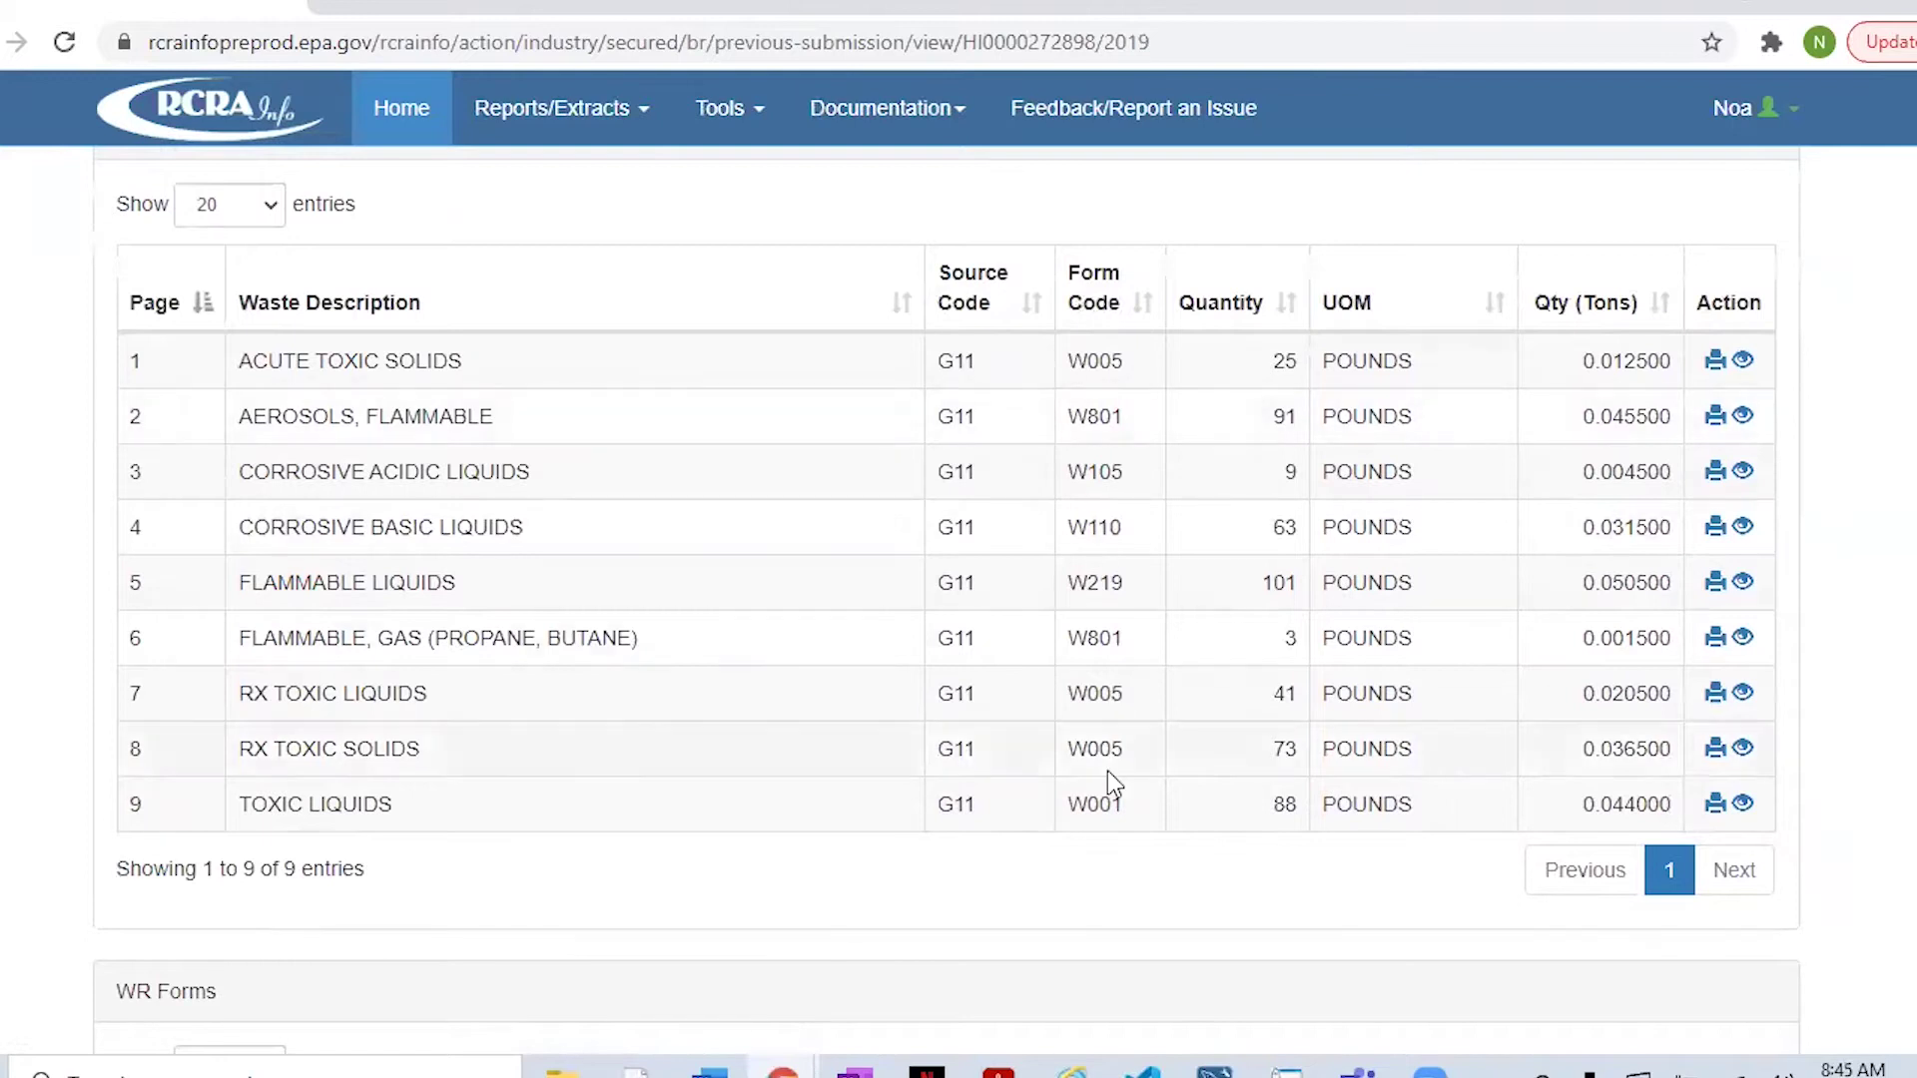
pyautogui.hotkey('alt', 'Left')
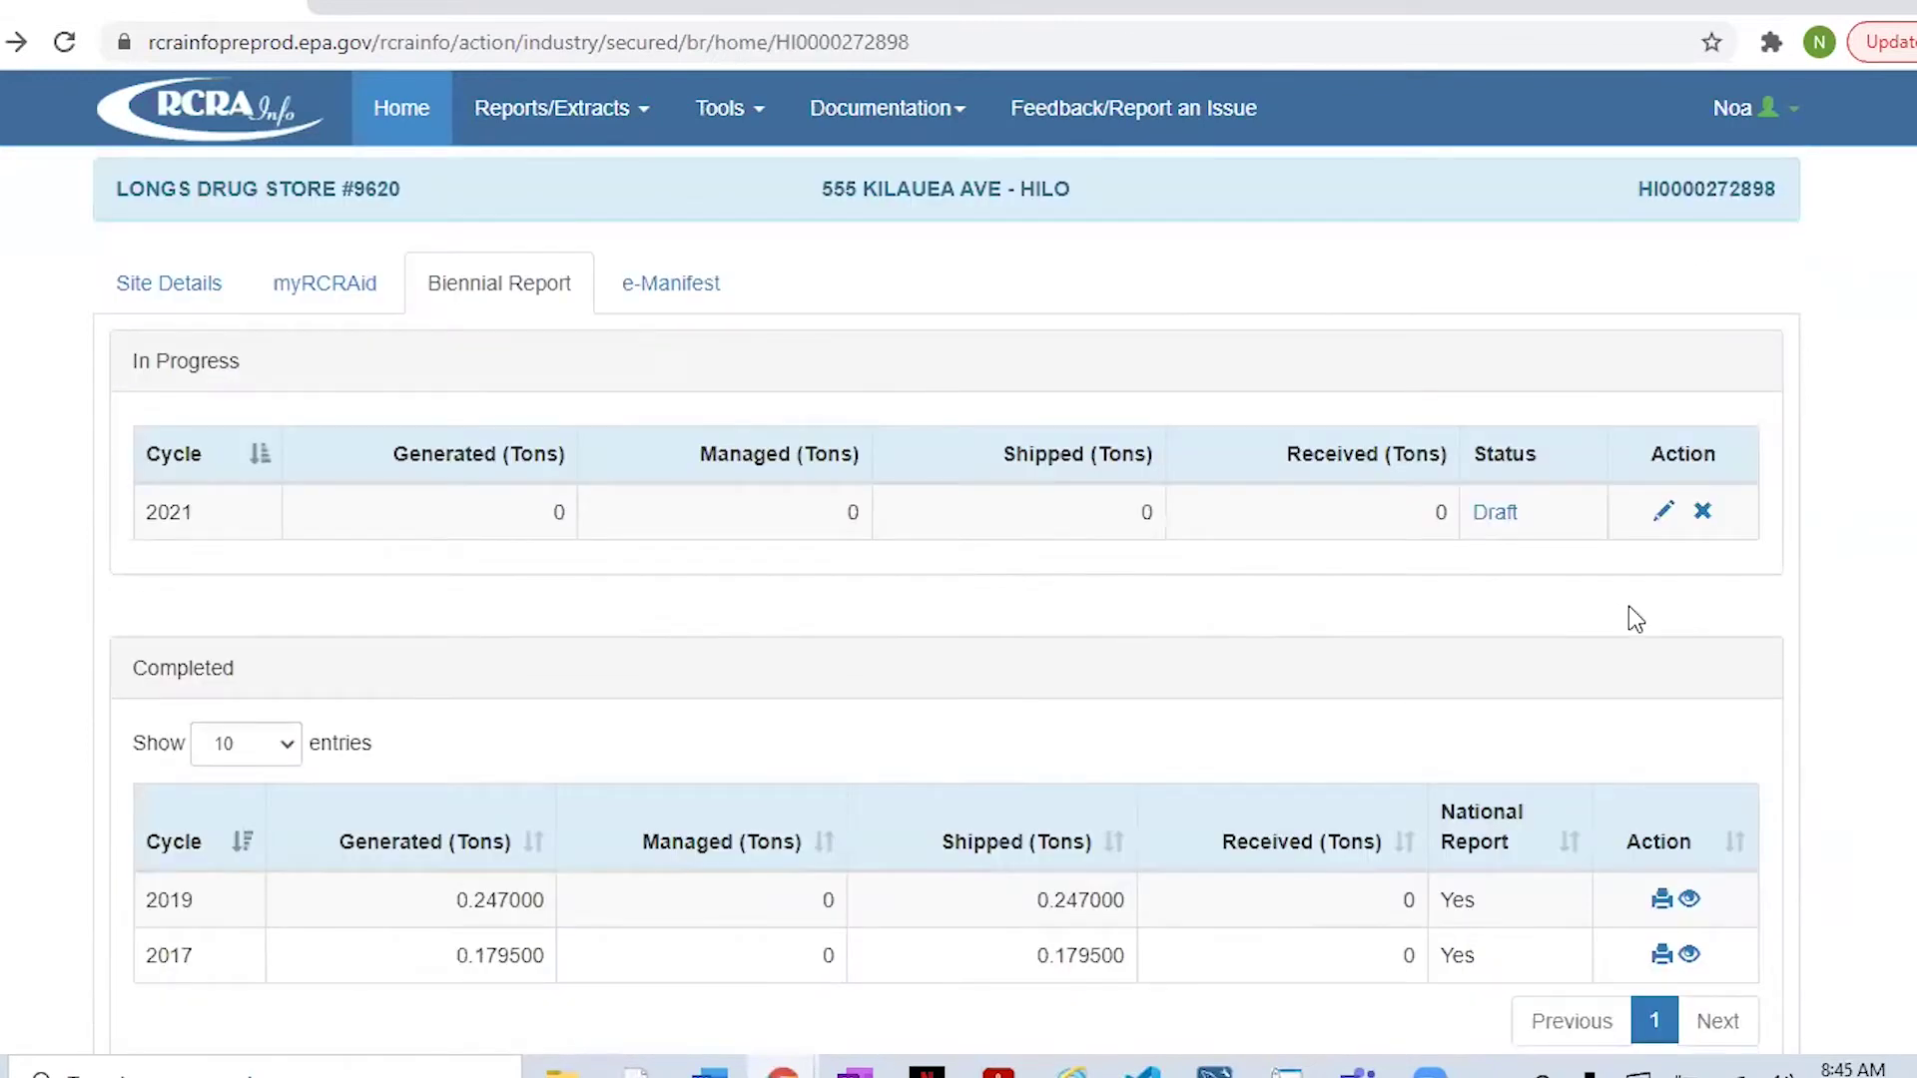
pyautogui.click(1666, 515)
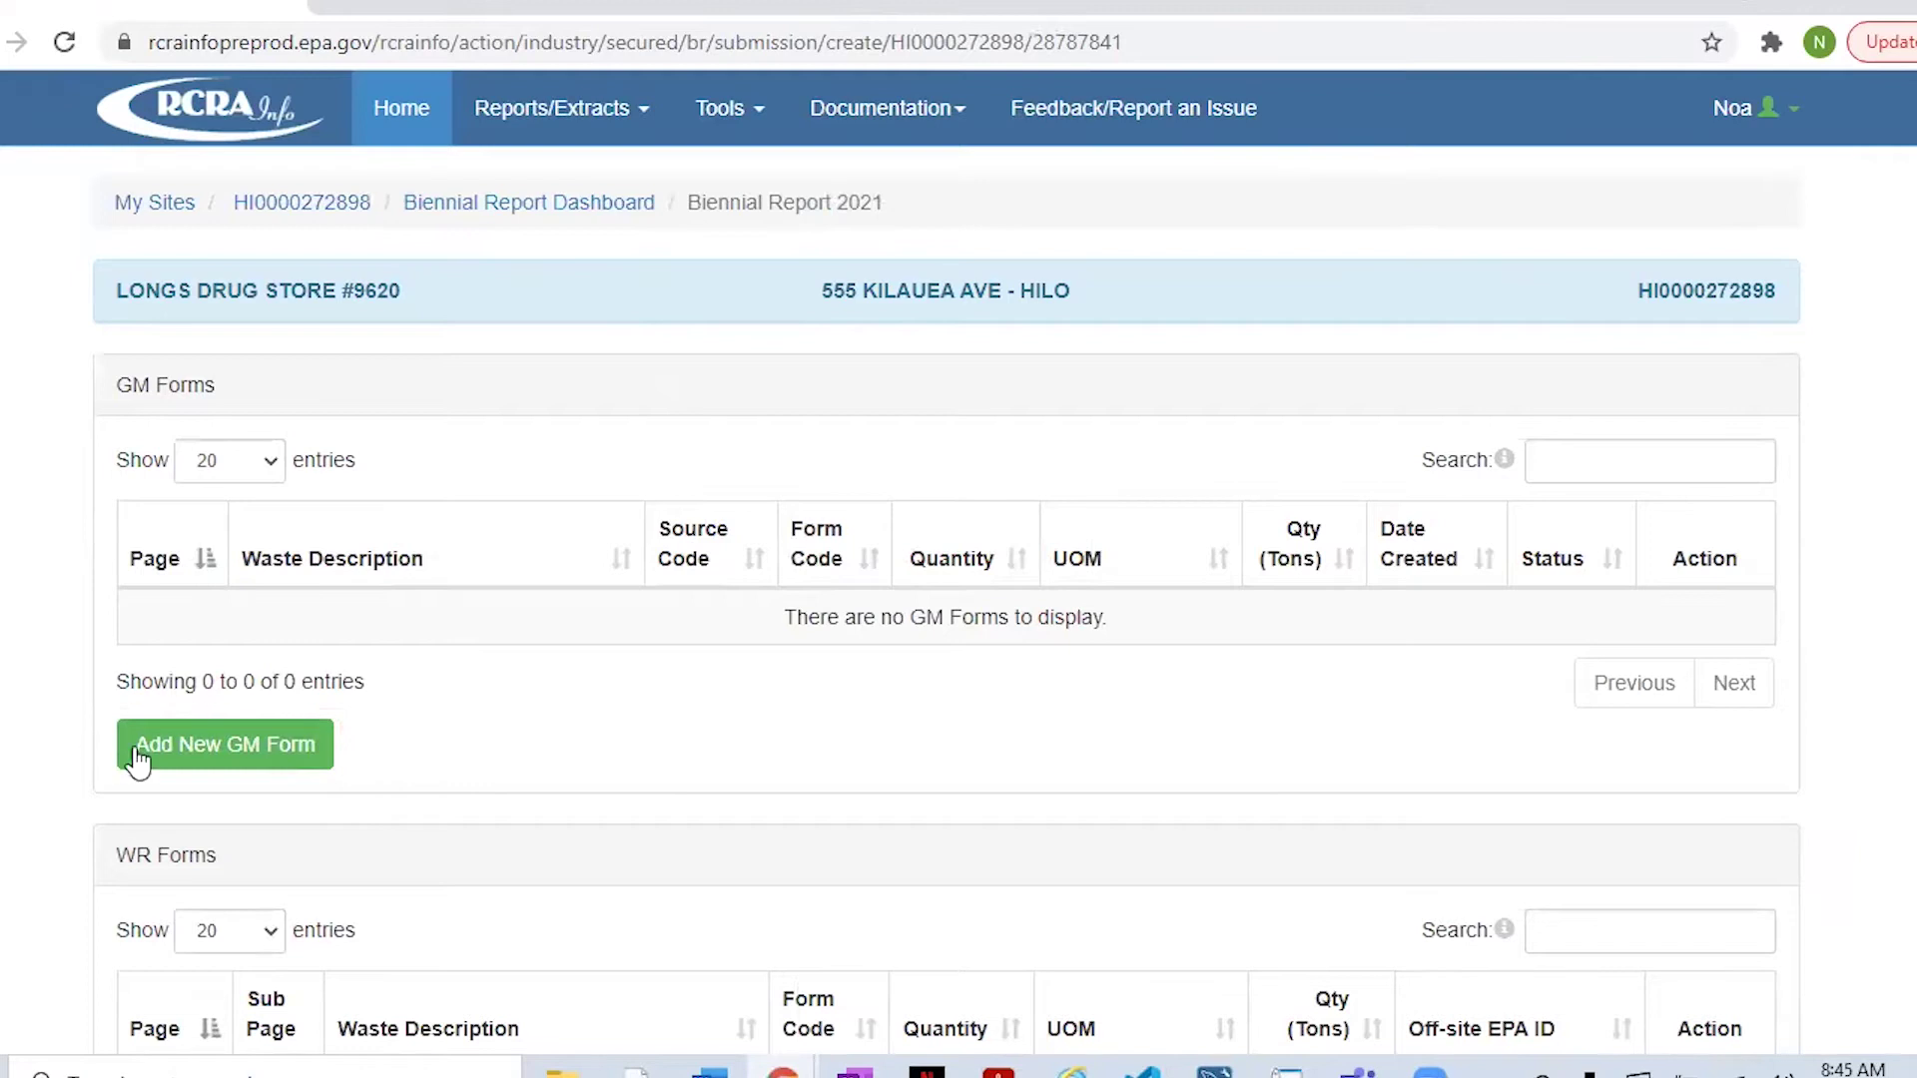
# - Add a new blank GM form to the 2021 draft and bring its Process Information section into view
pyautogui.click(184, 759)
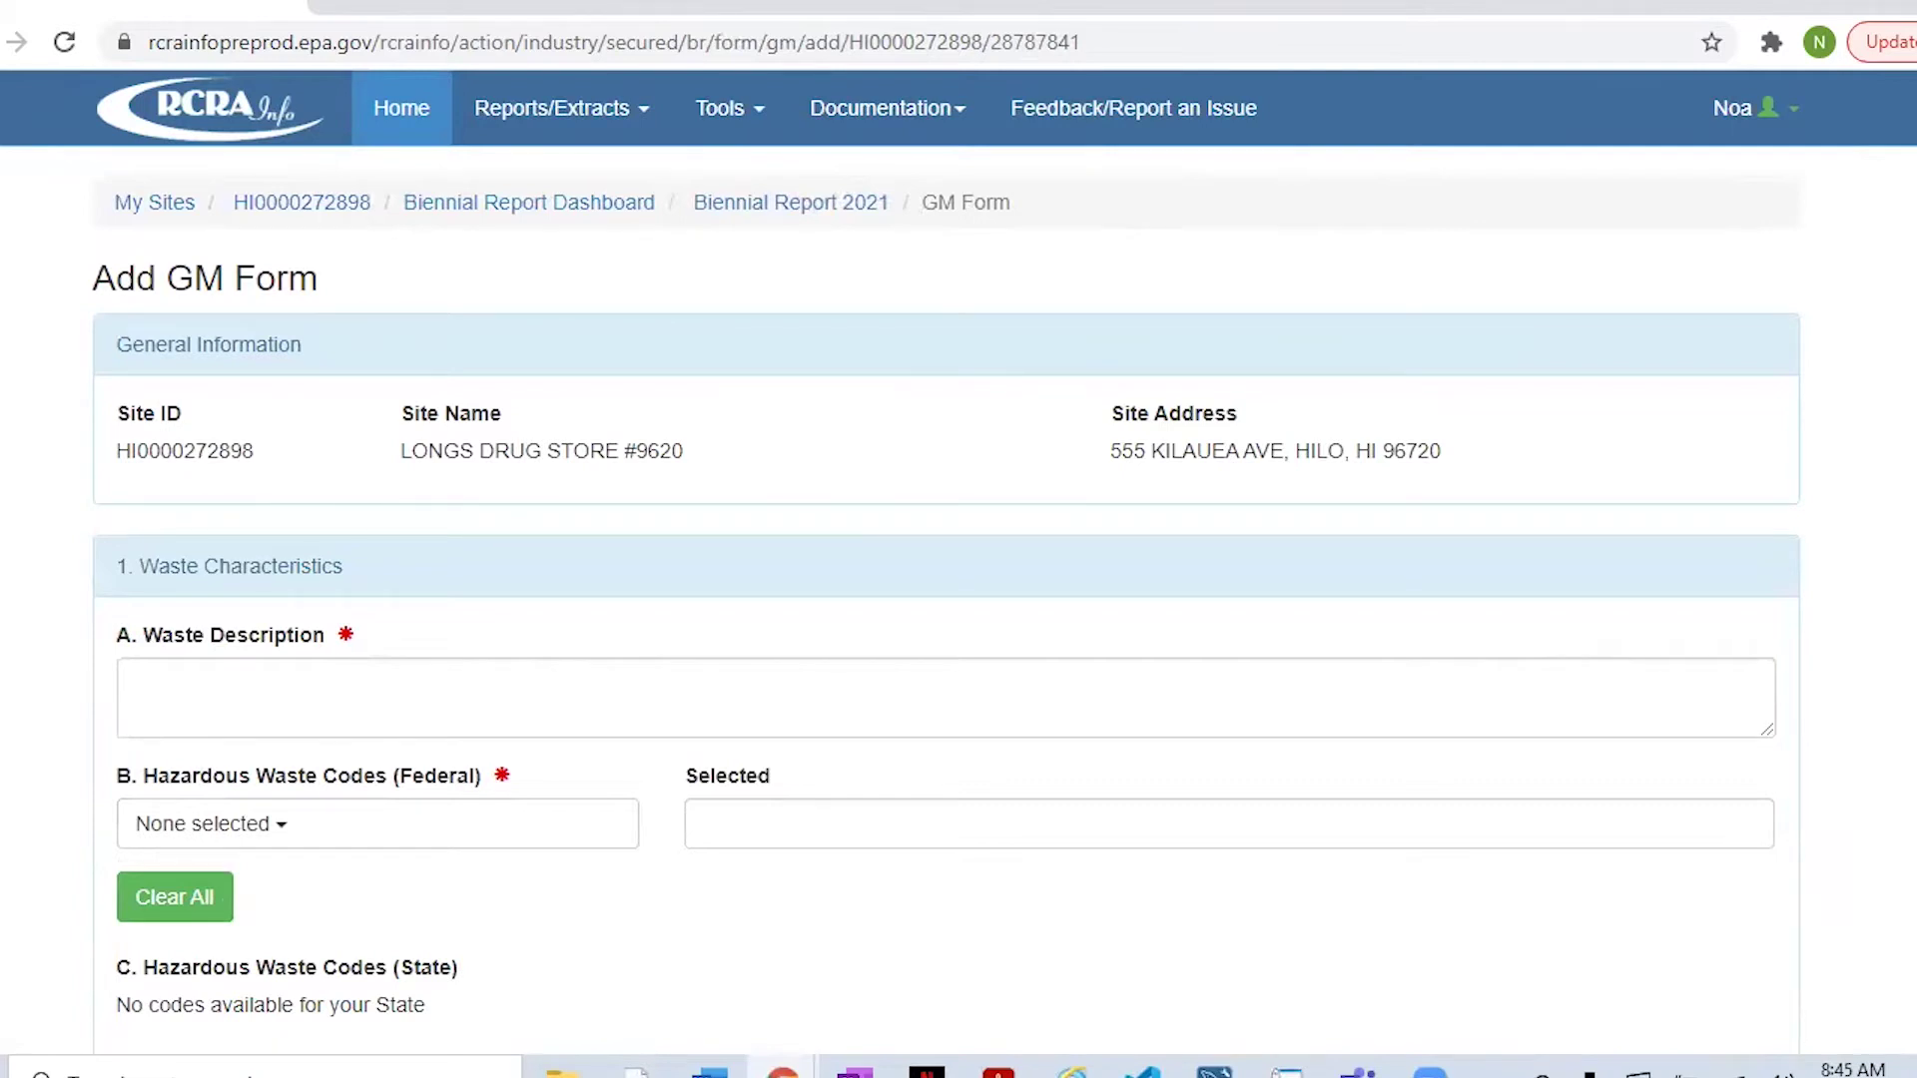
pyautogui.scroll(-3, 947, 604)
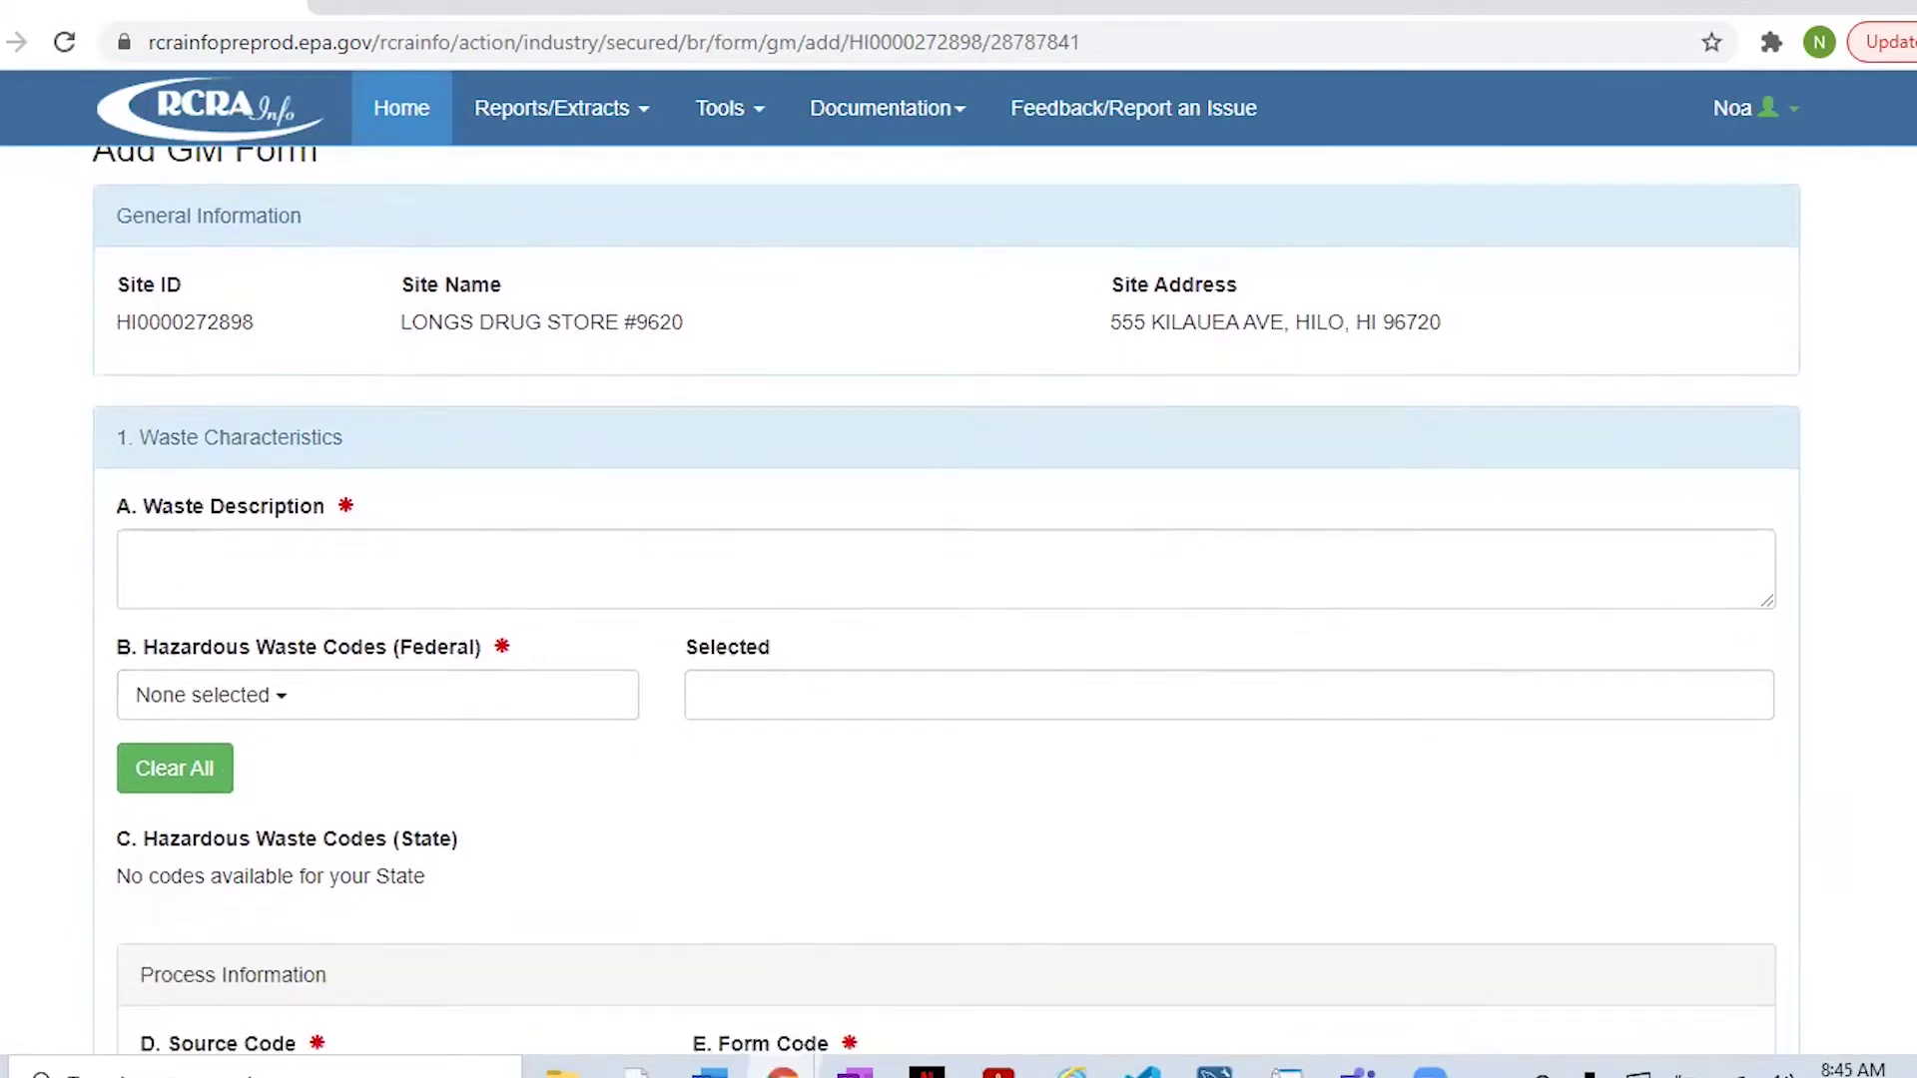
pyautogui.scroll(-1, 947, 603)
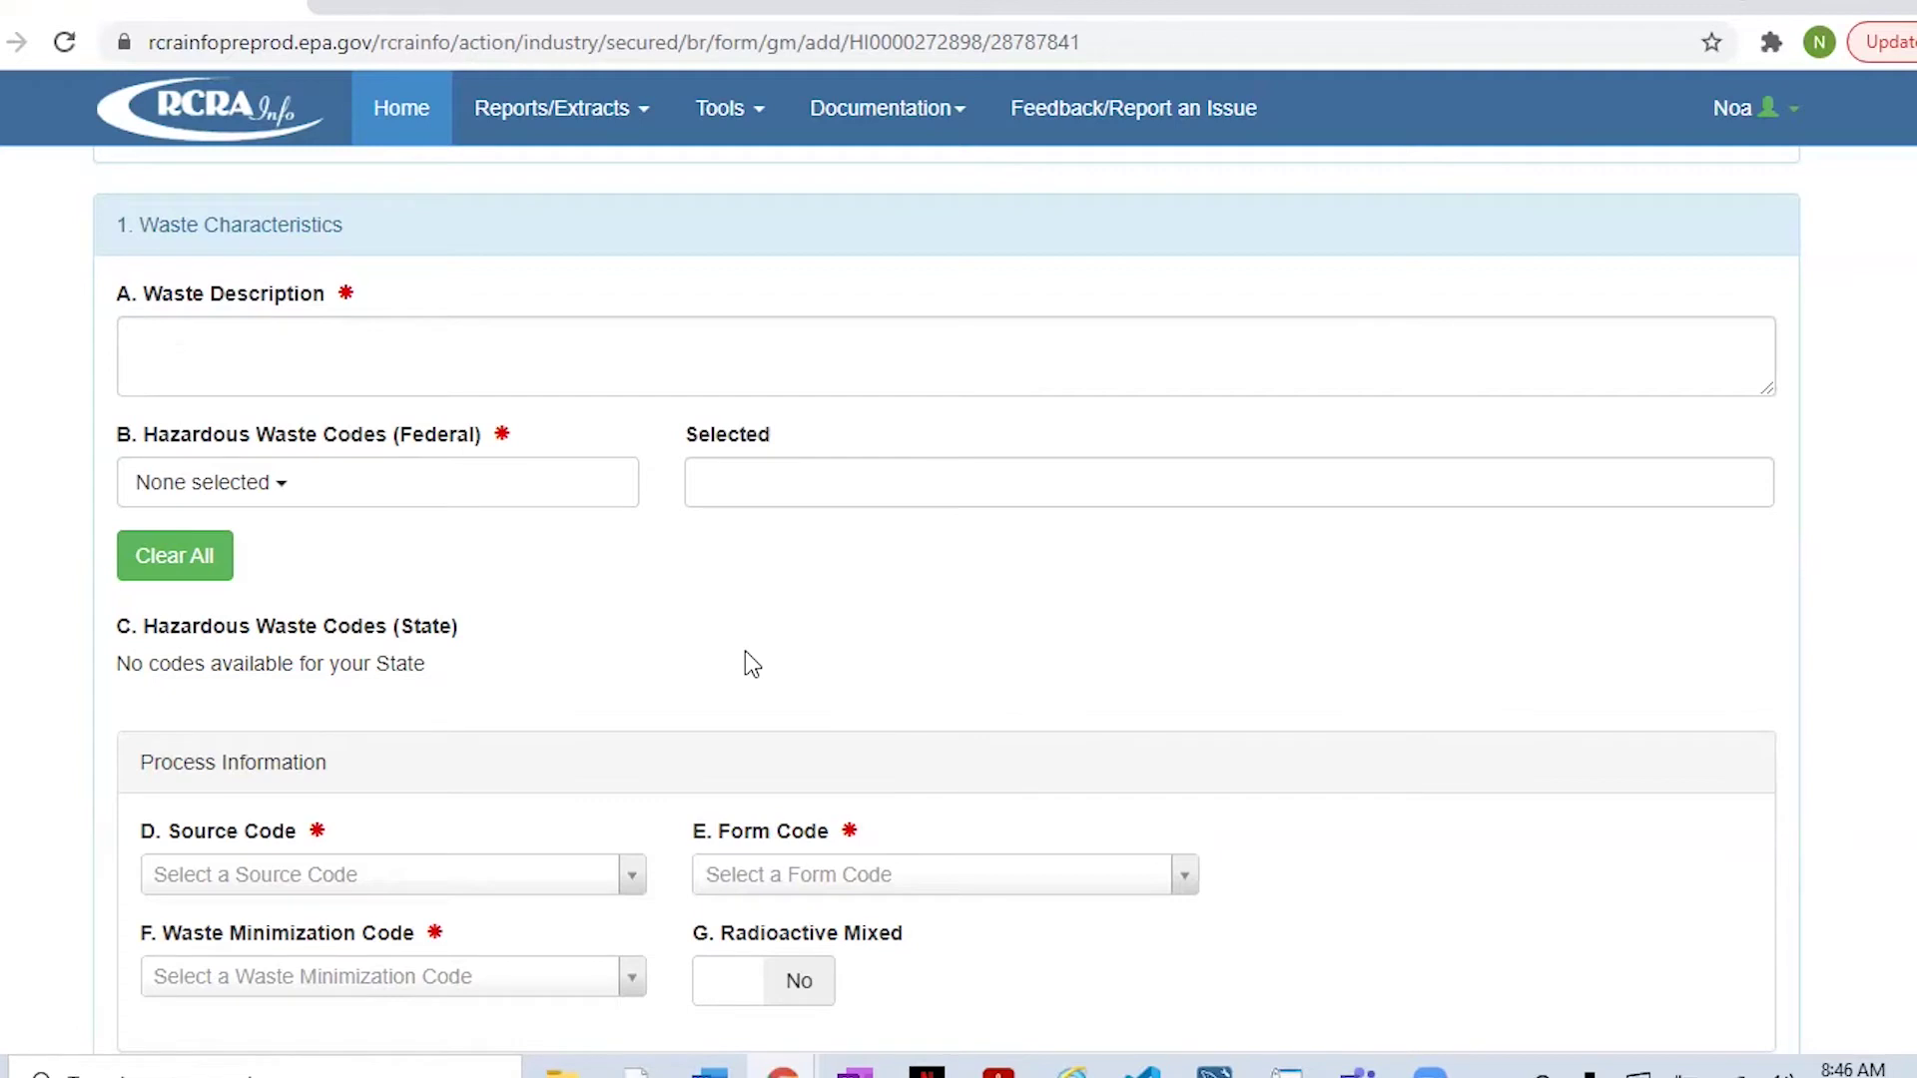
# - Show the Longs Drug Store manifest in Acrobat, scrolled to waste line items 1–4
pyautogui.moveTo(998, 1072)
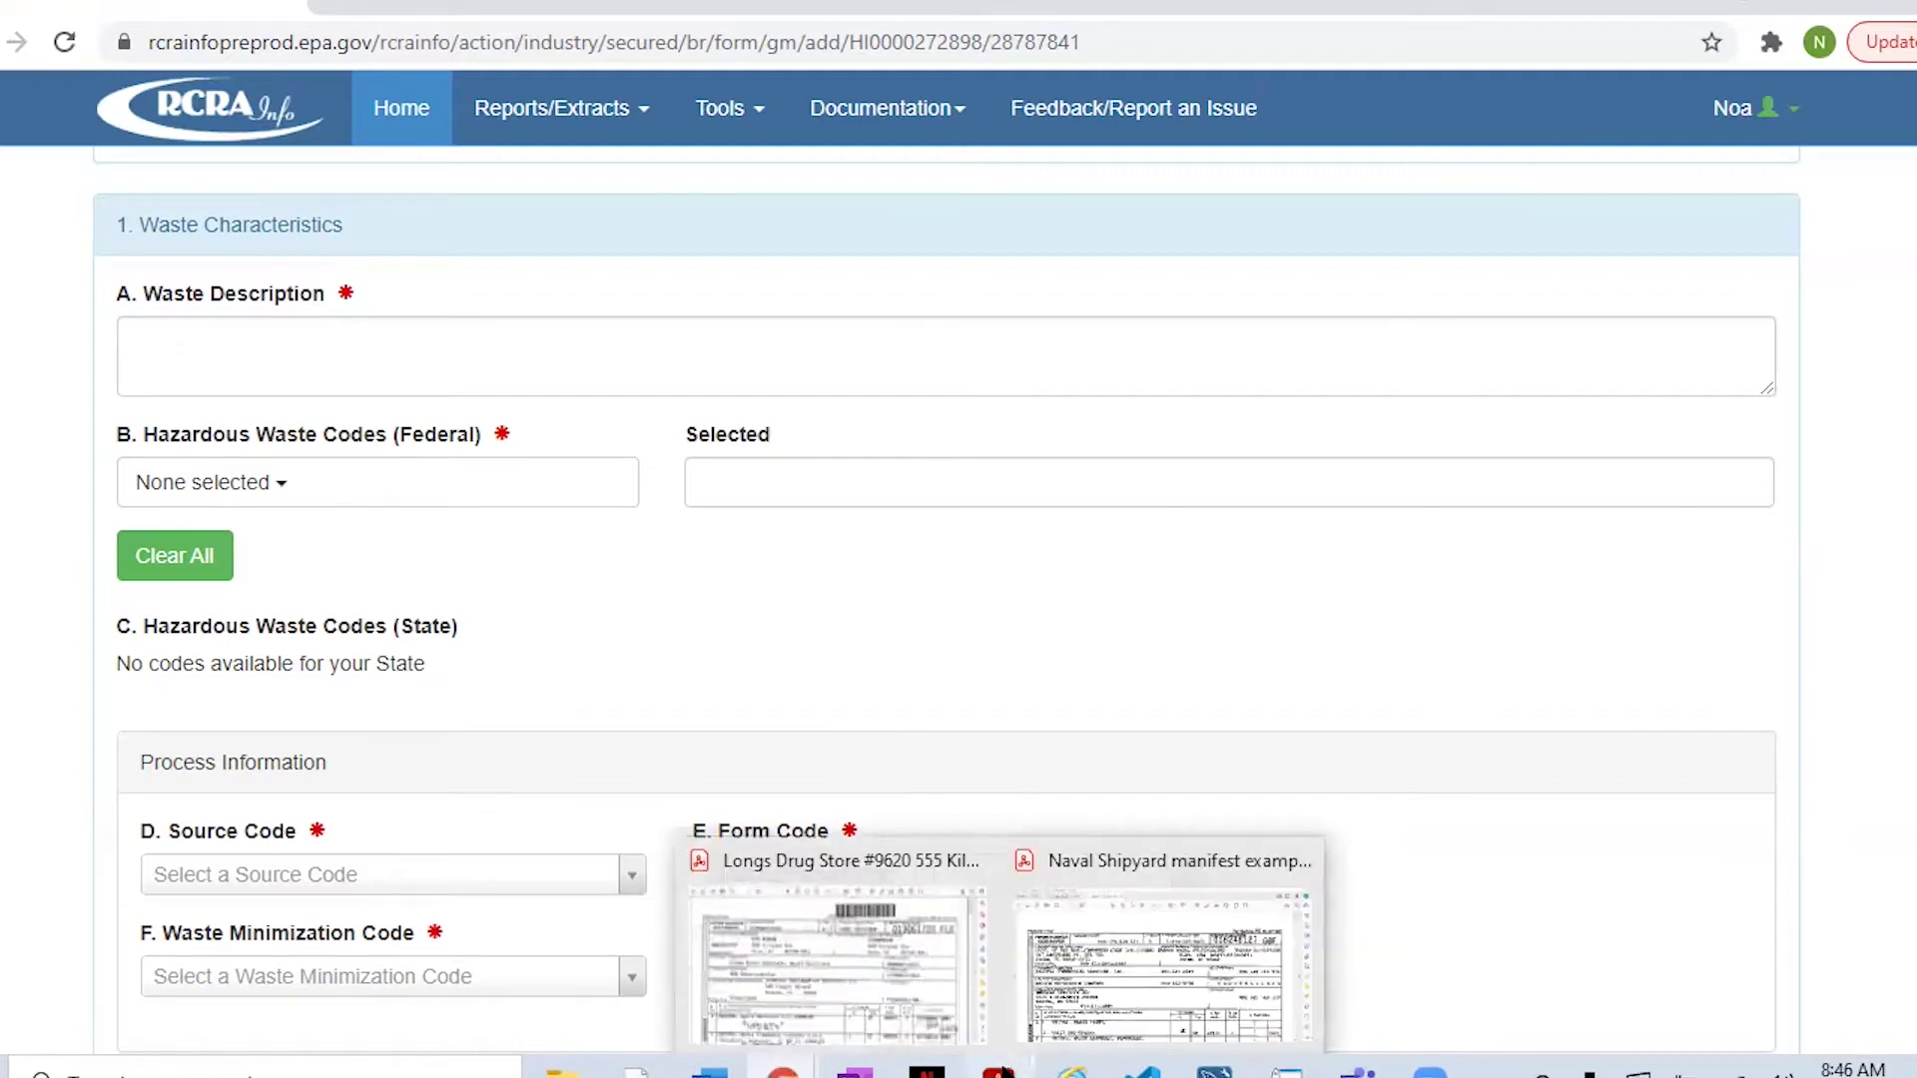
pyautogui.click(870, 1011)
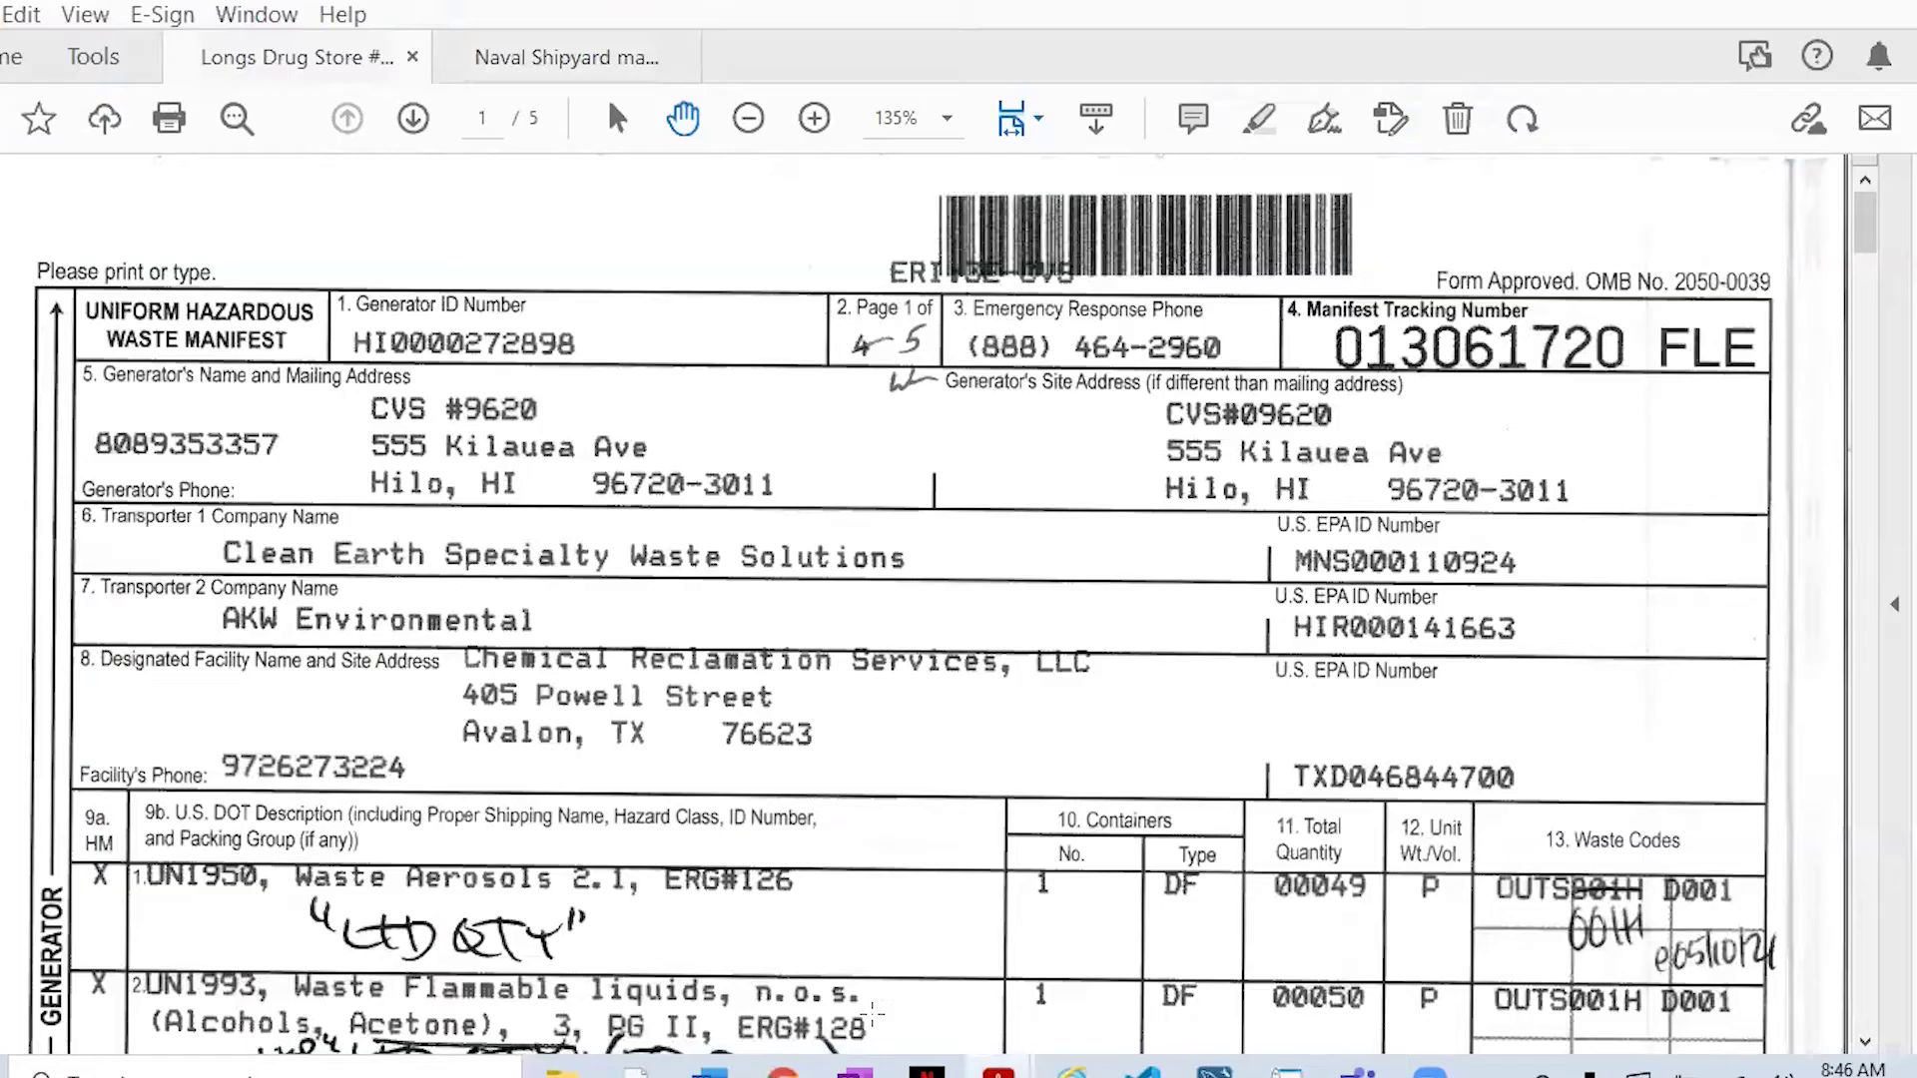
pyautogui.moveTo(1870, 235); pyautogui.dragTo(1868, 269)
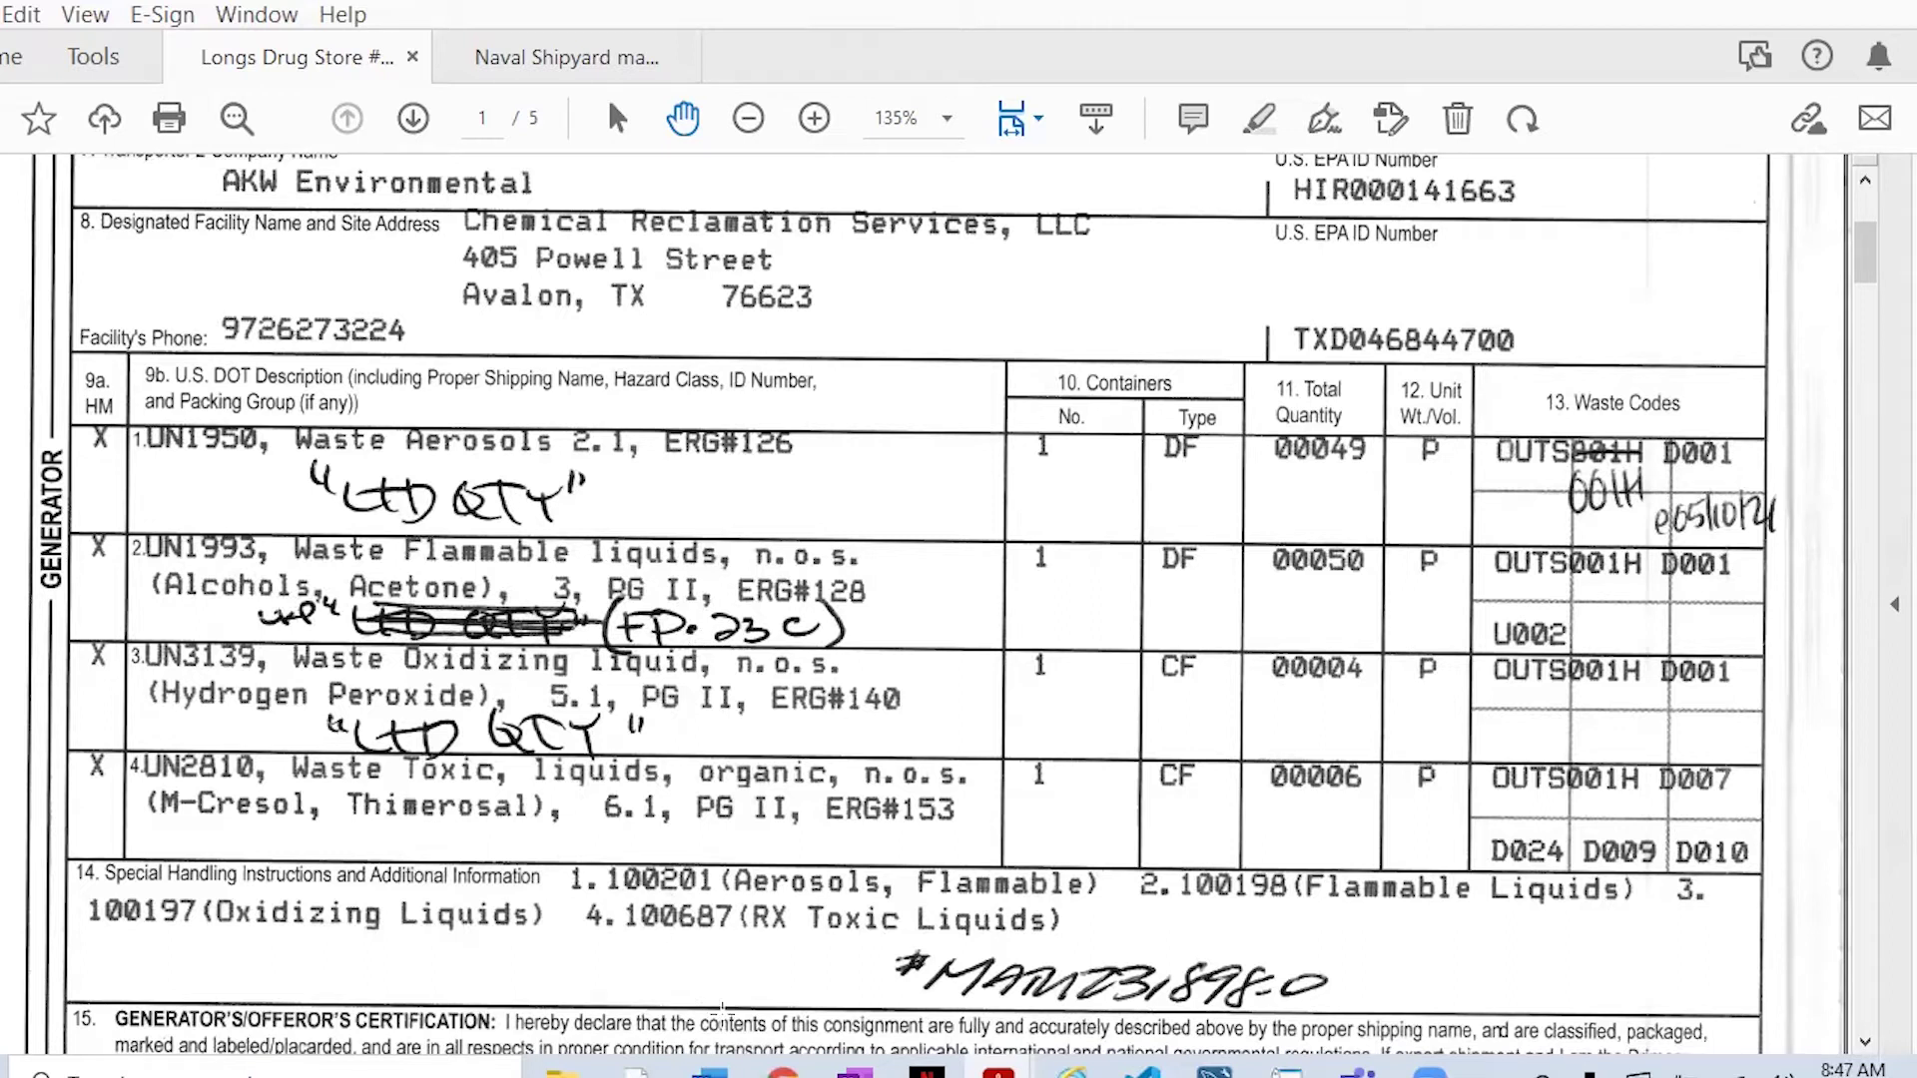
# - Enter 'Waste flammable liquids (alcohols, acetone)' as the GM form's waste description, then return to the manifest
pyautogui.moveTo(799, 1071)
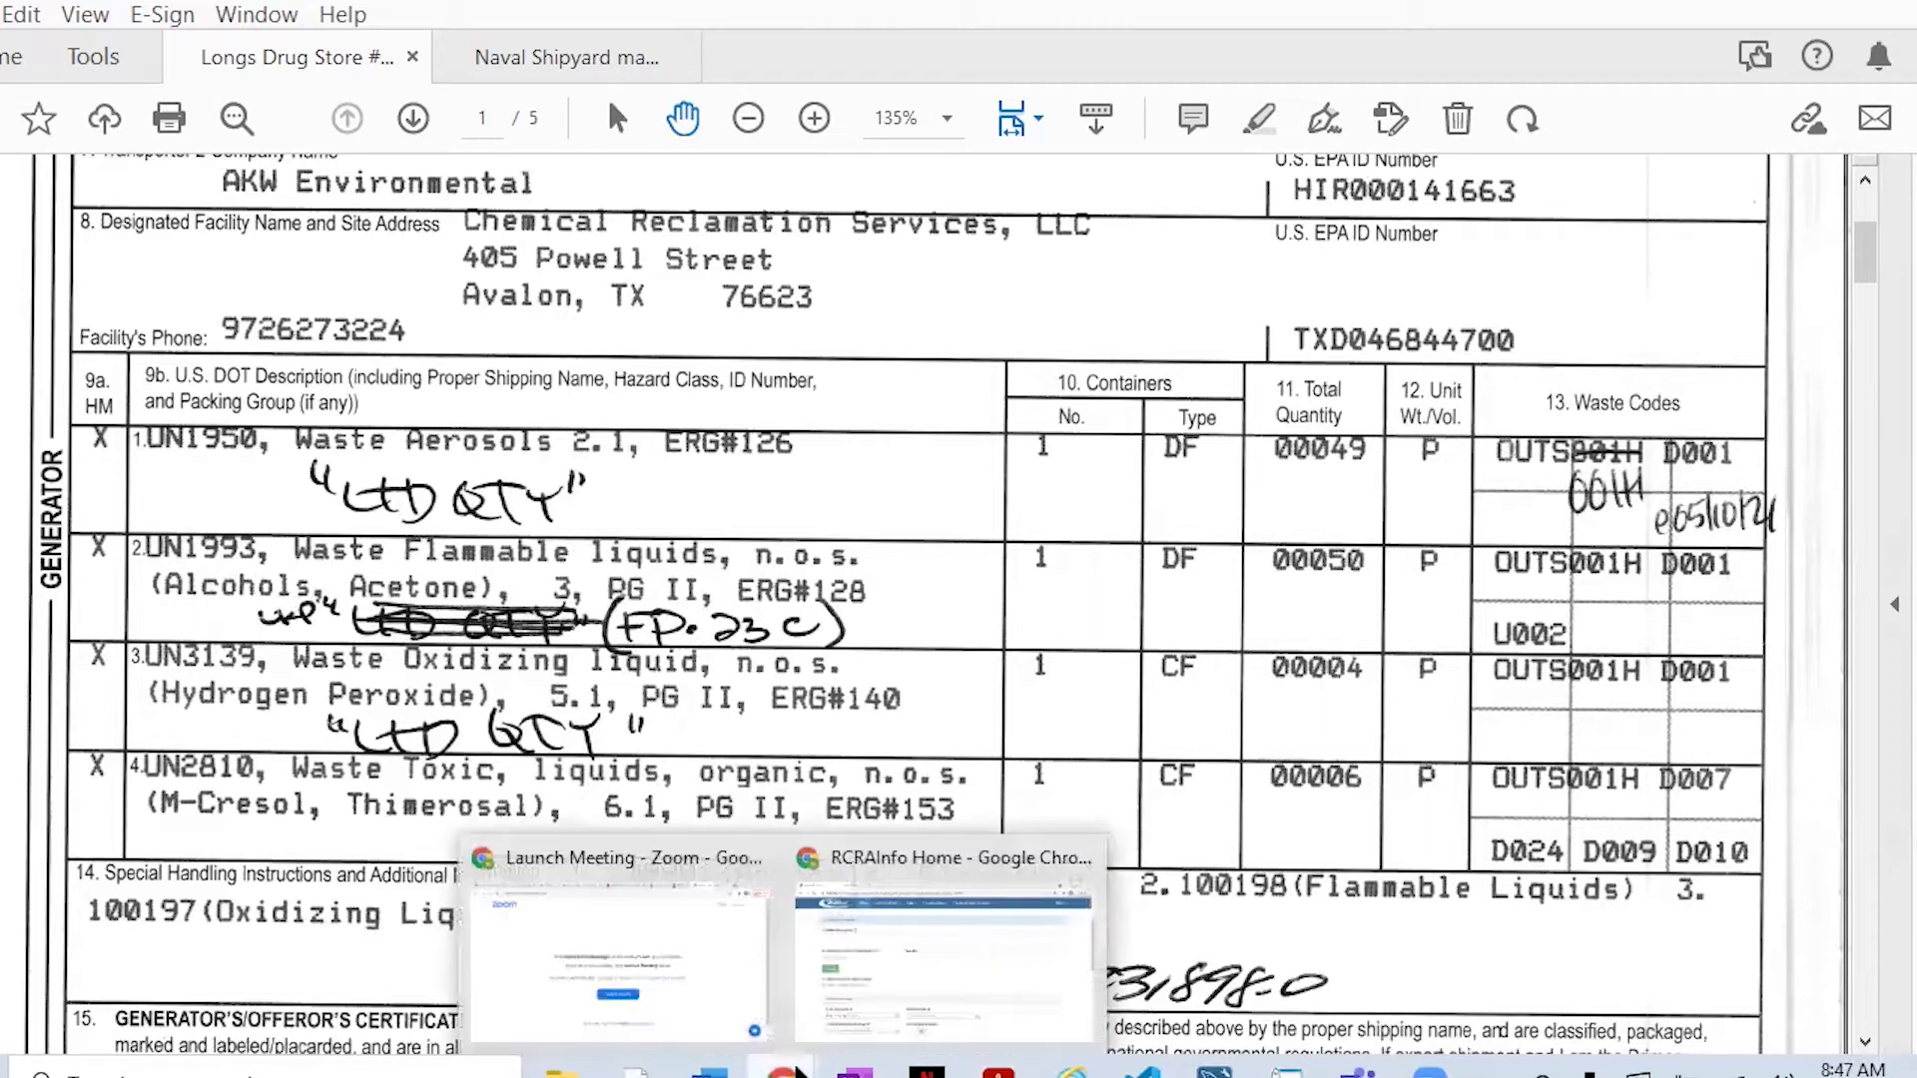
pyautogui.click(931, 944)
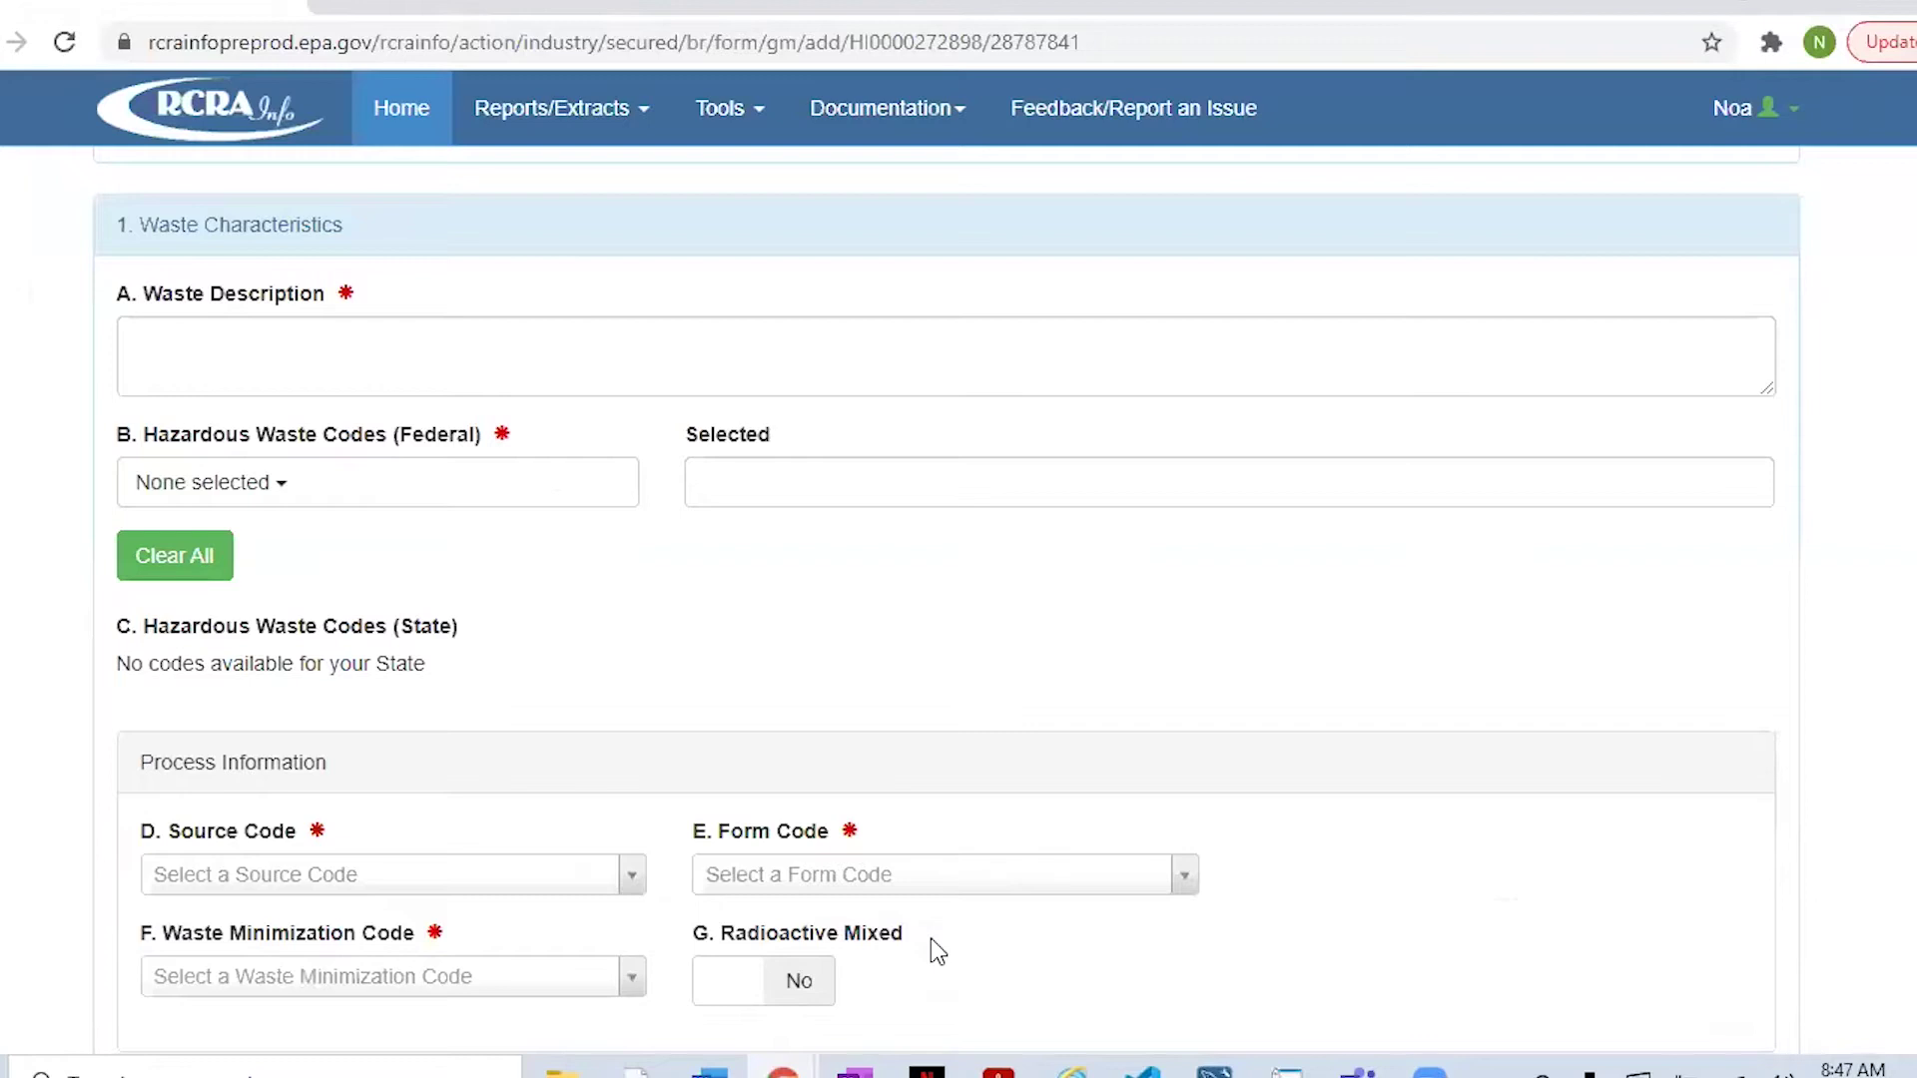
pyautogui.click(601, 347)
pyautogui.write('Waste')
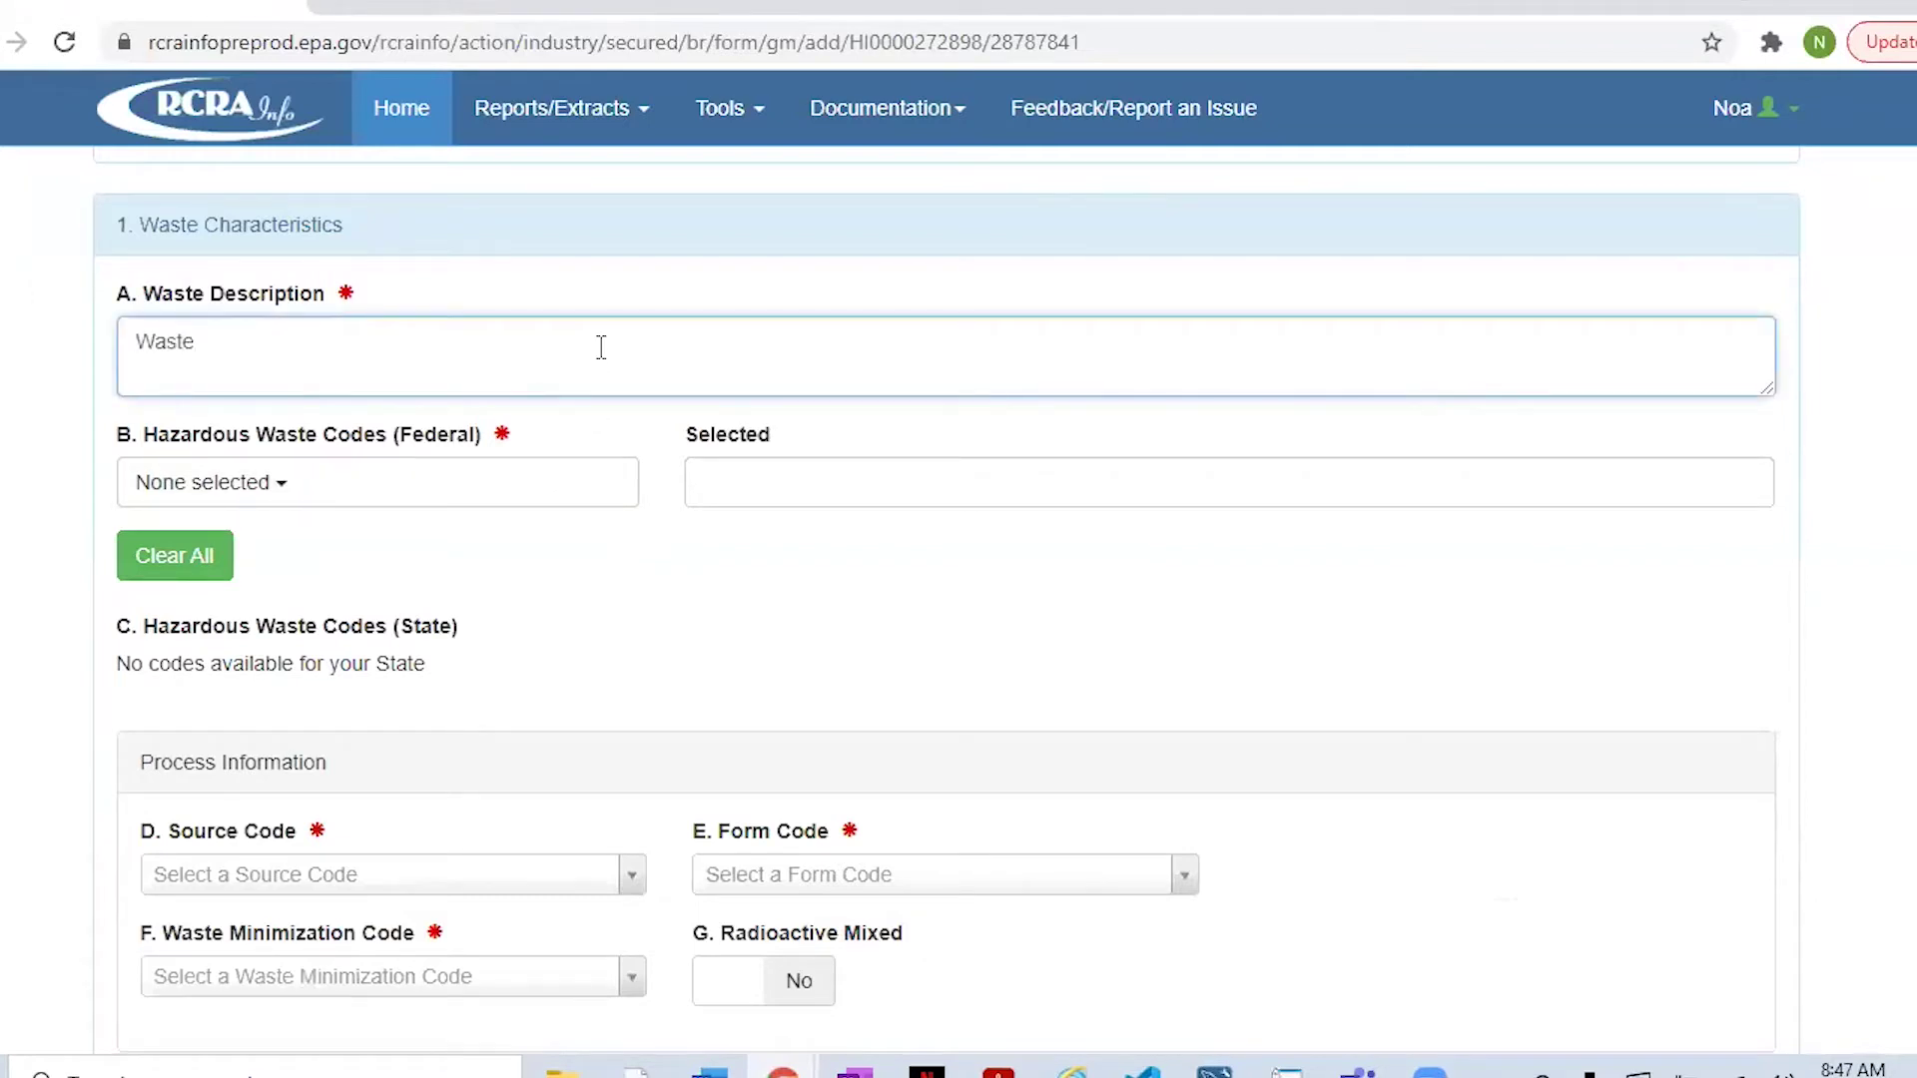
pyautogui.write(' flammable liquids (al')
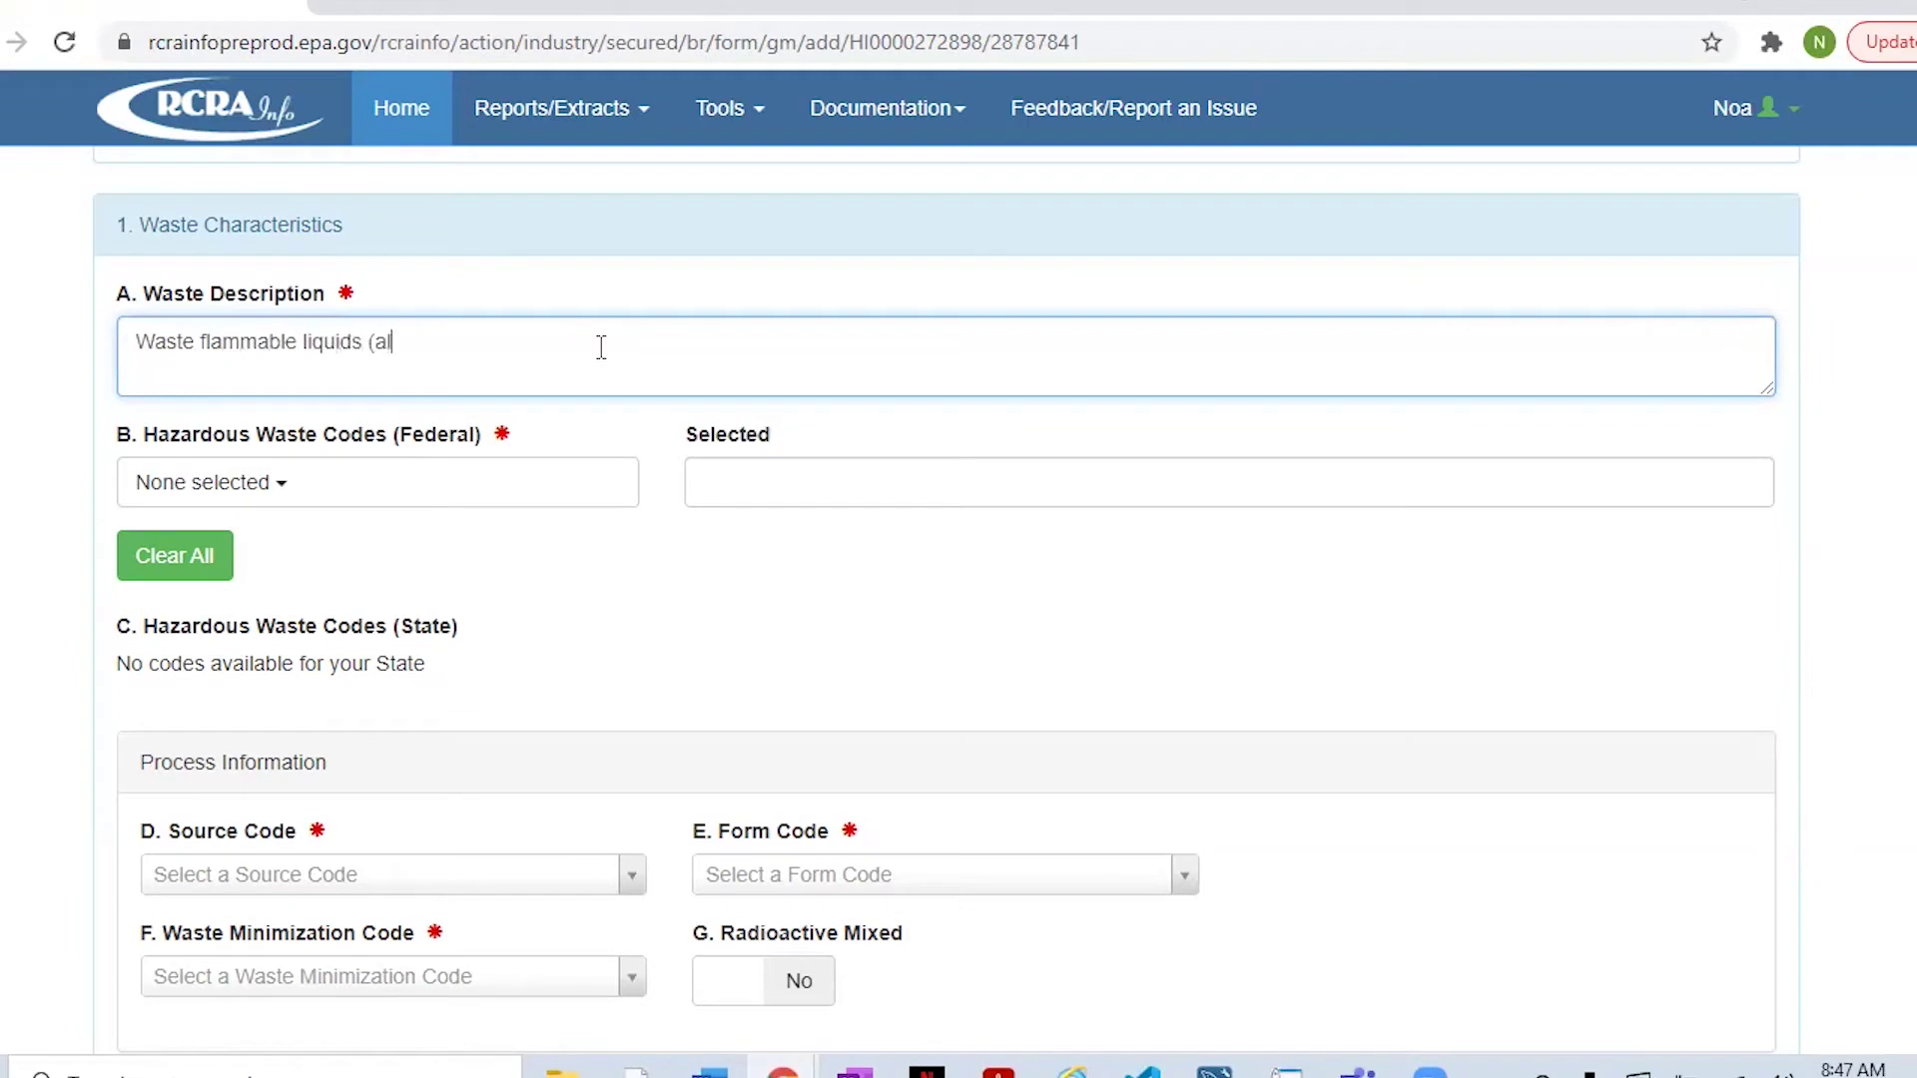
pyautogui.write('cohols, acetone)')
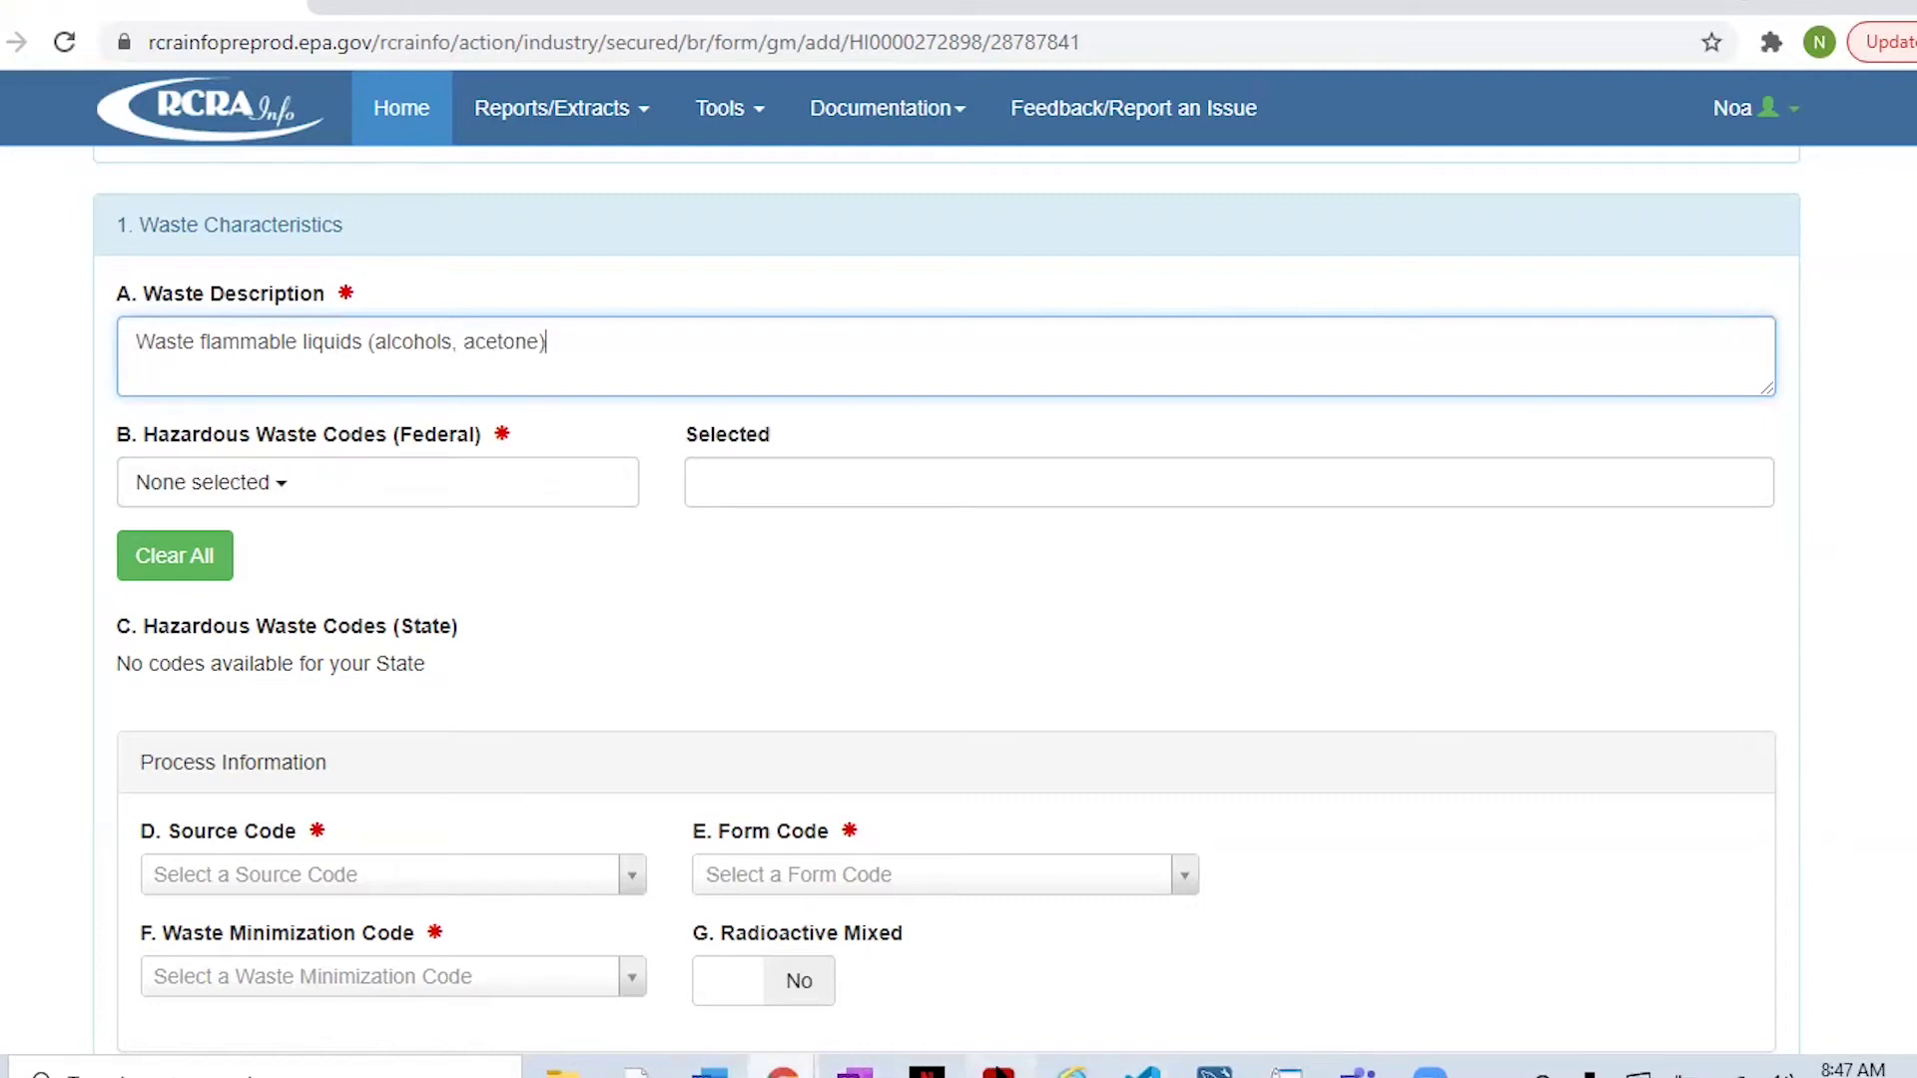
pyautogui.moveTo(998, 1071)
pyautogui.click(848, 966)
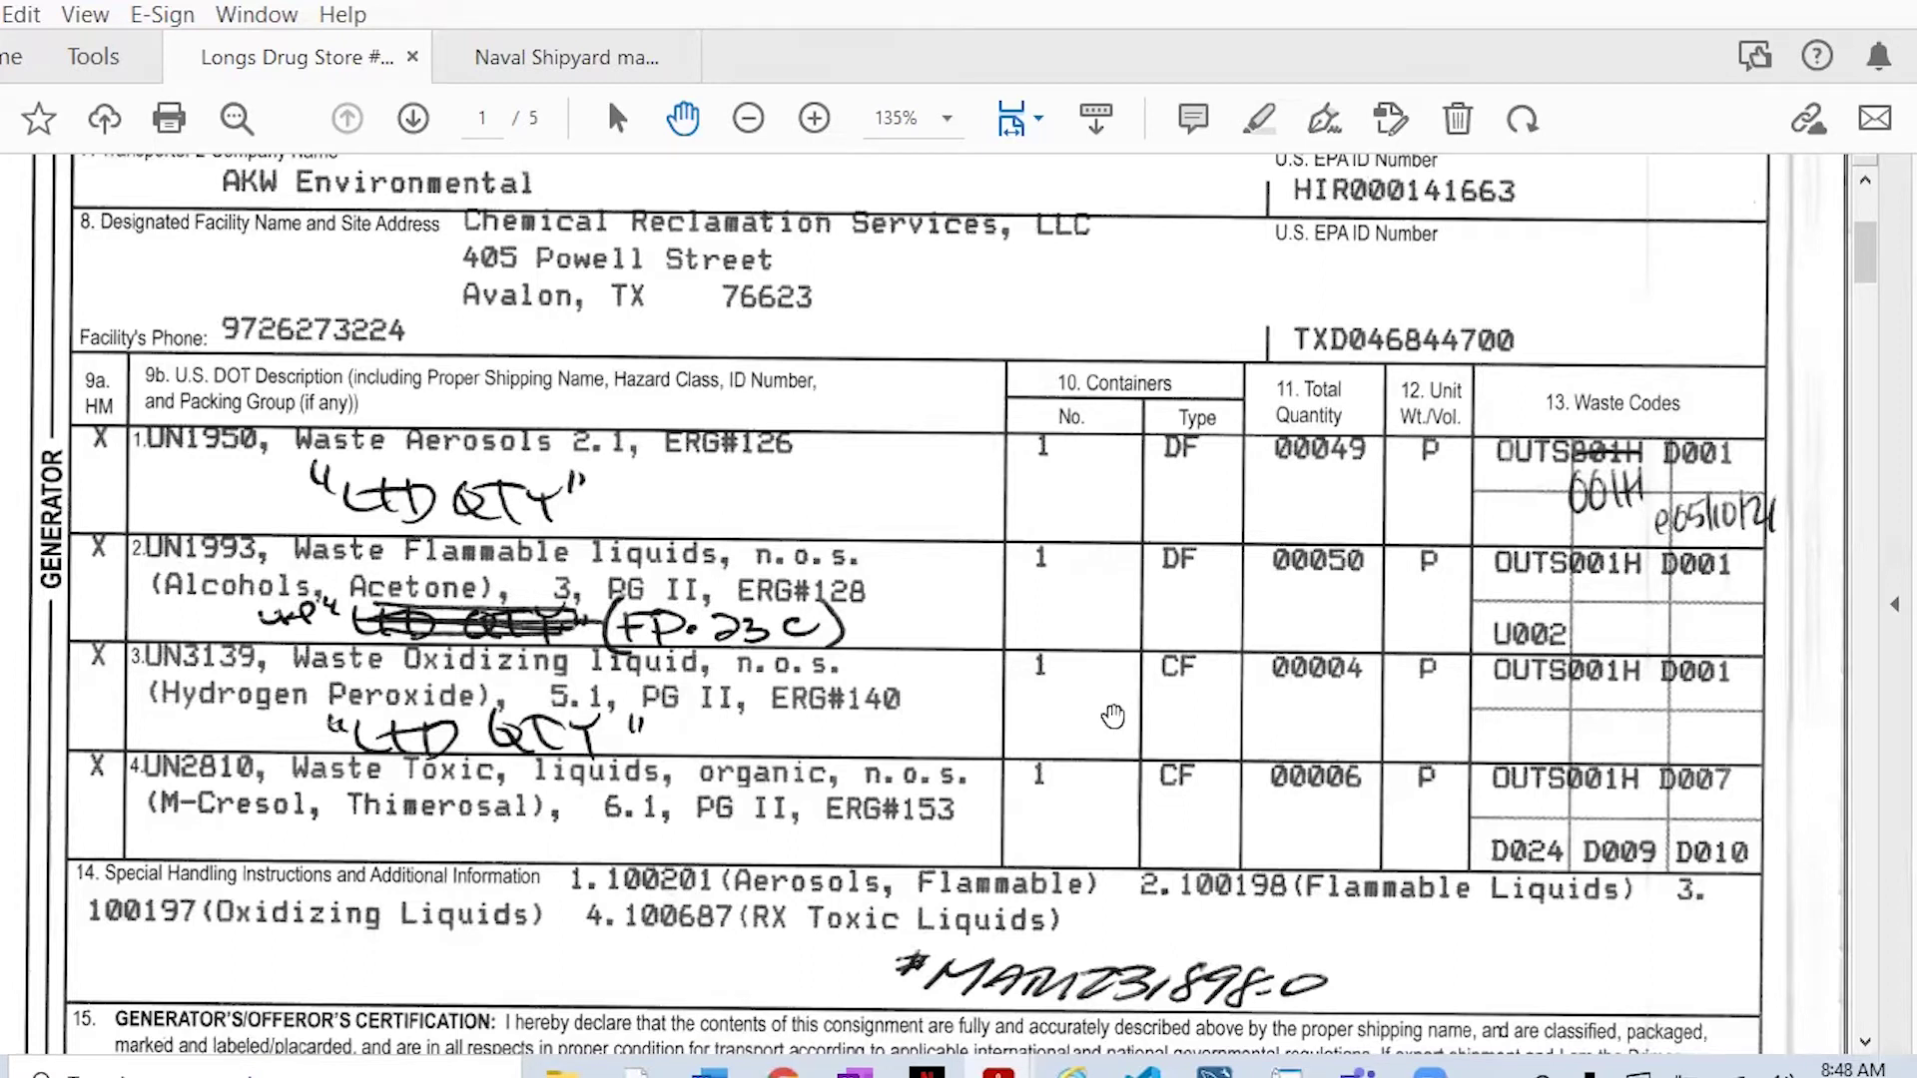
# - Select D001 and U002 as the GM form's federal hazardous waste codes
pyautogui.moveTo(783, 1068)
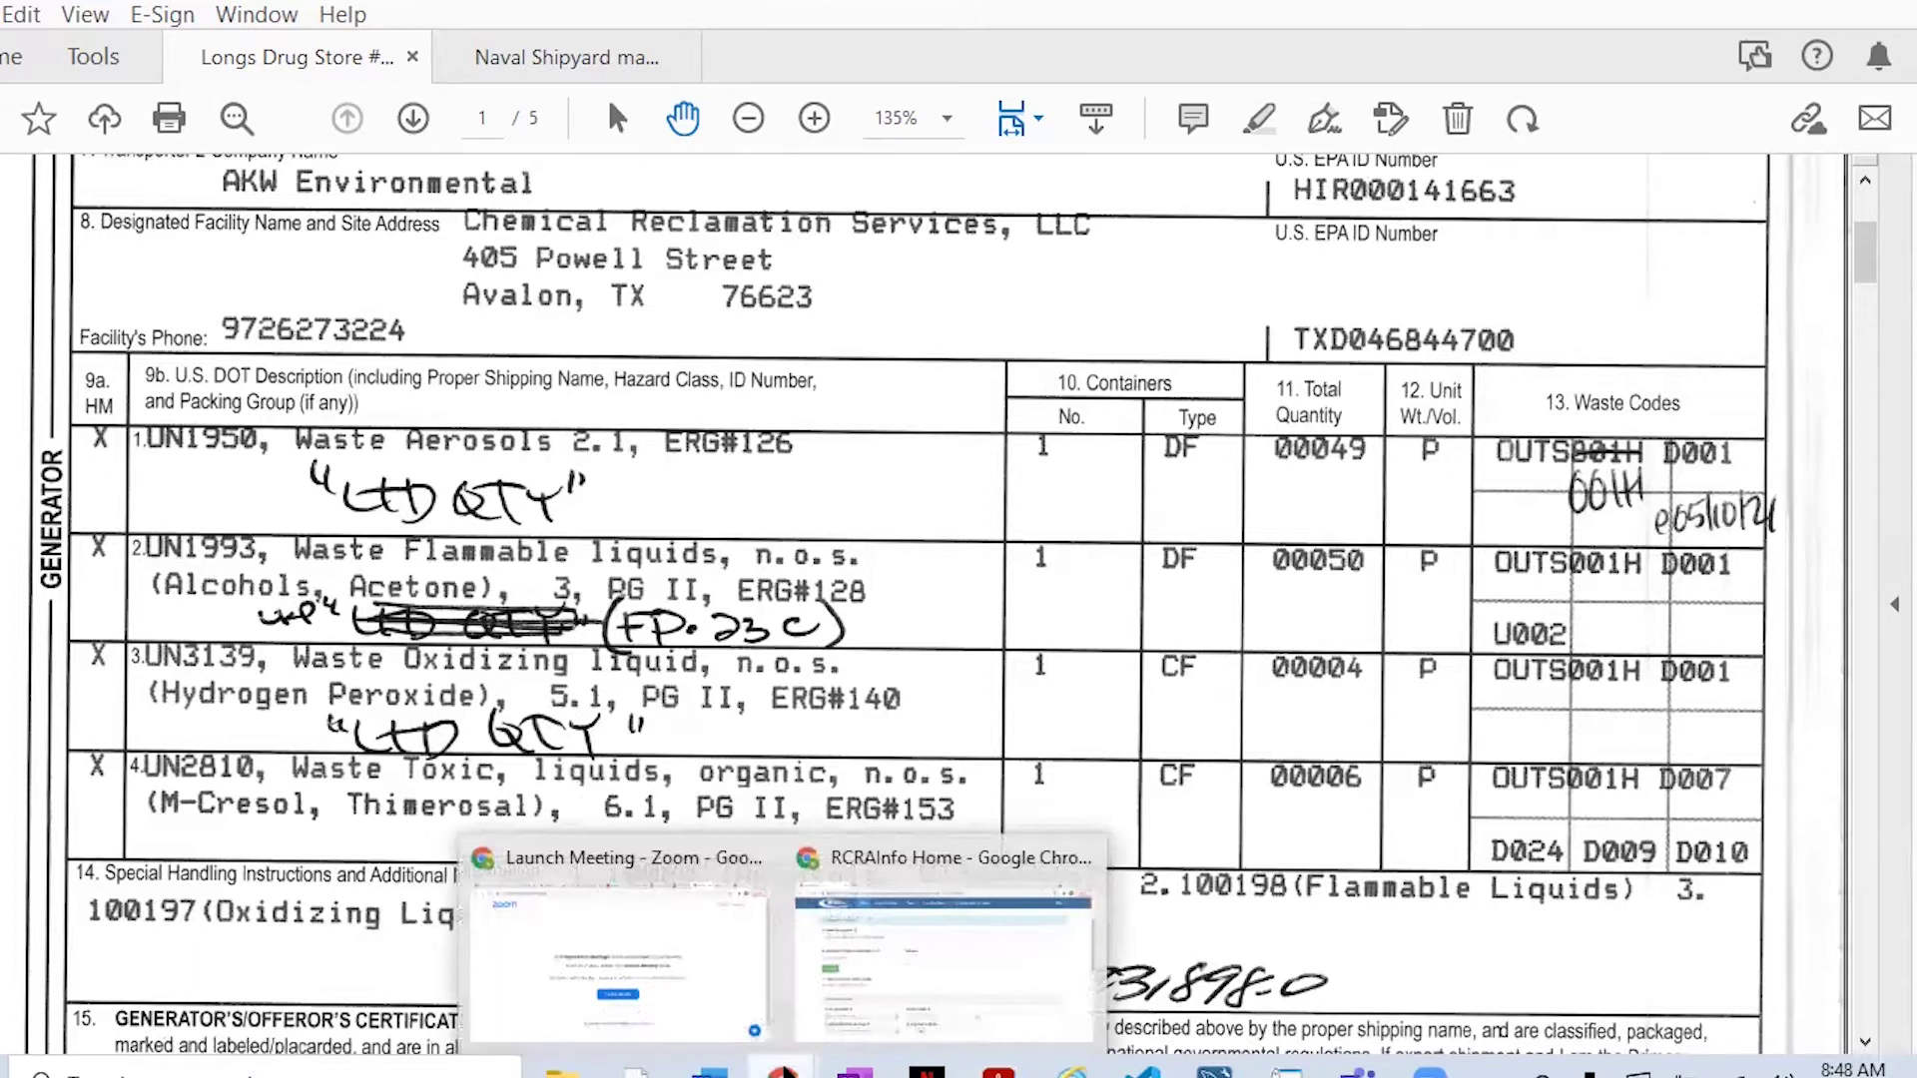
pyautogui.click(904, 943)
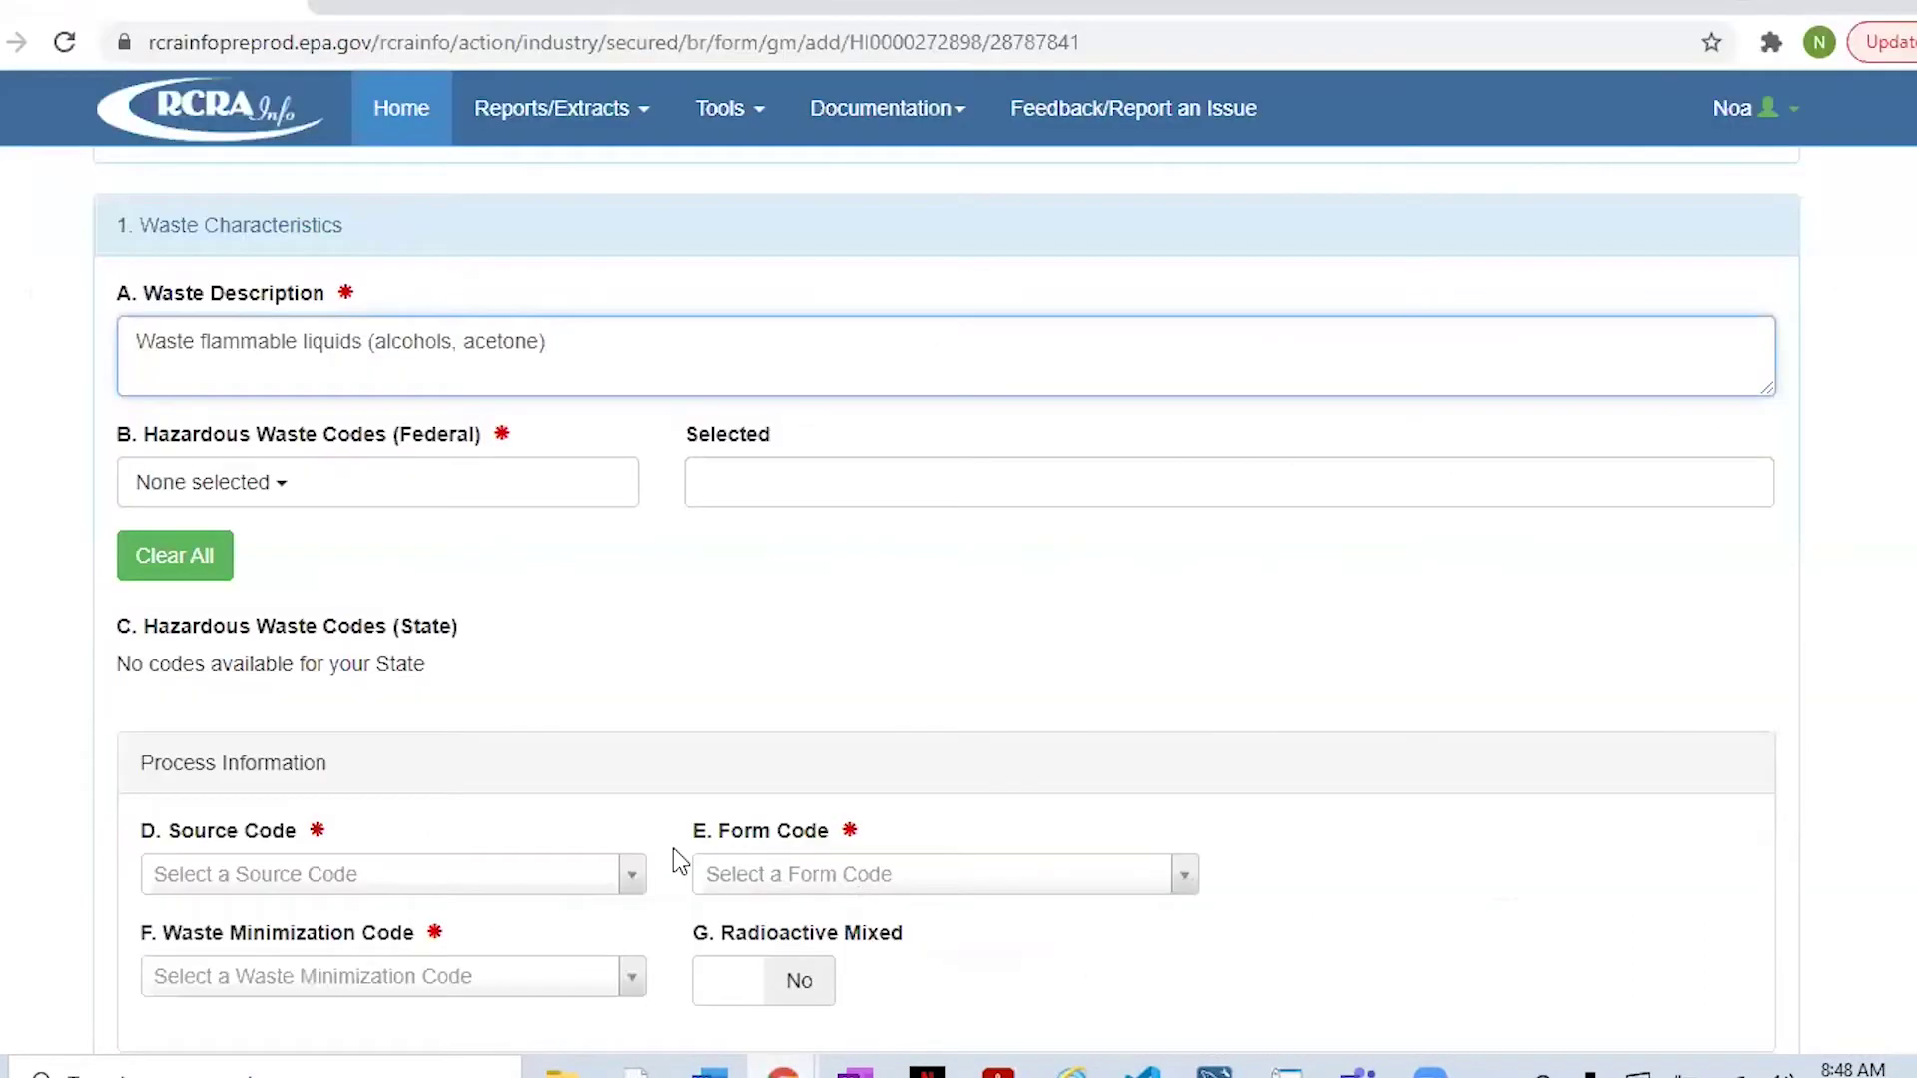
pyautogui.click(300, 489)
pyautogui.click(181, 637)
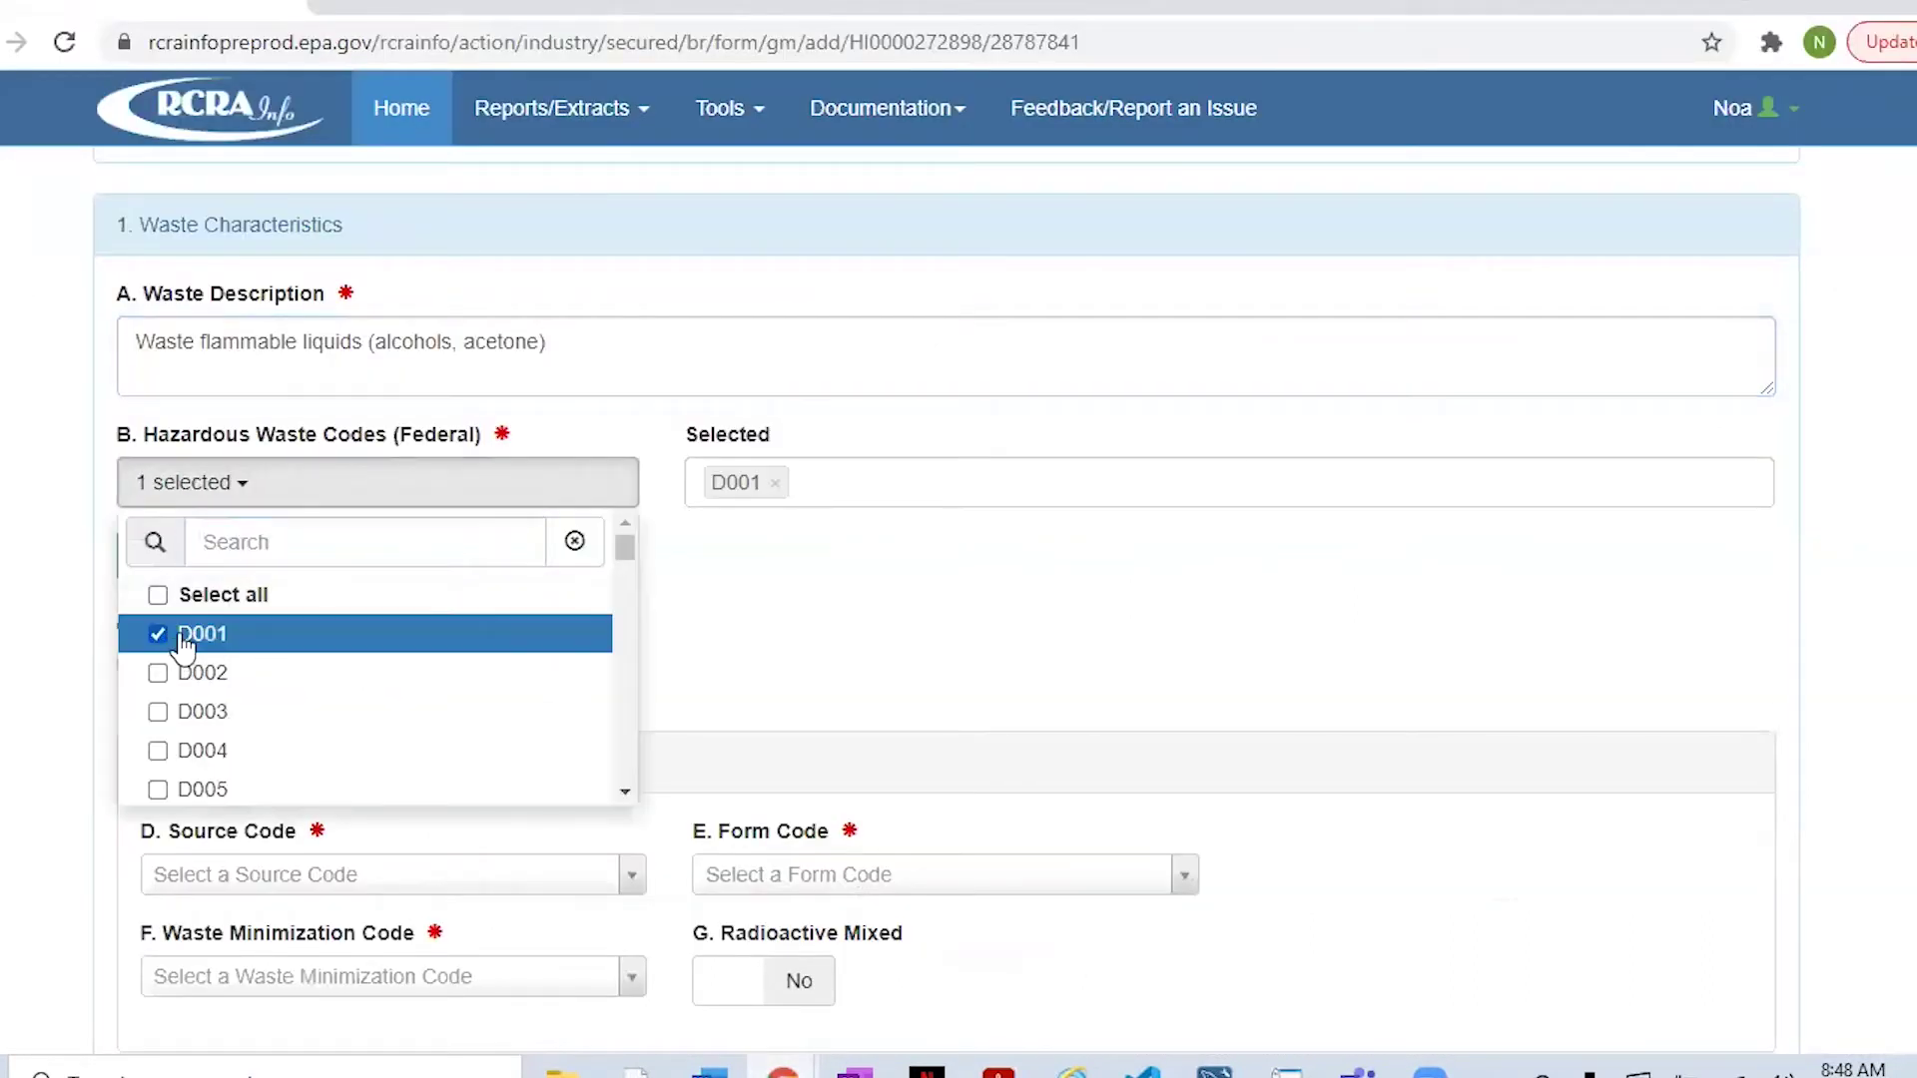
pyautogui.click(314, 540)
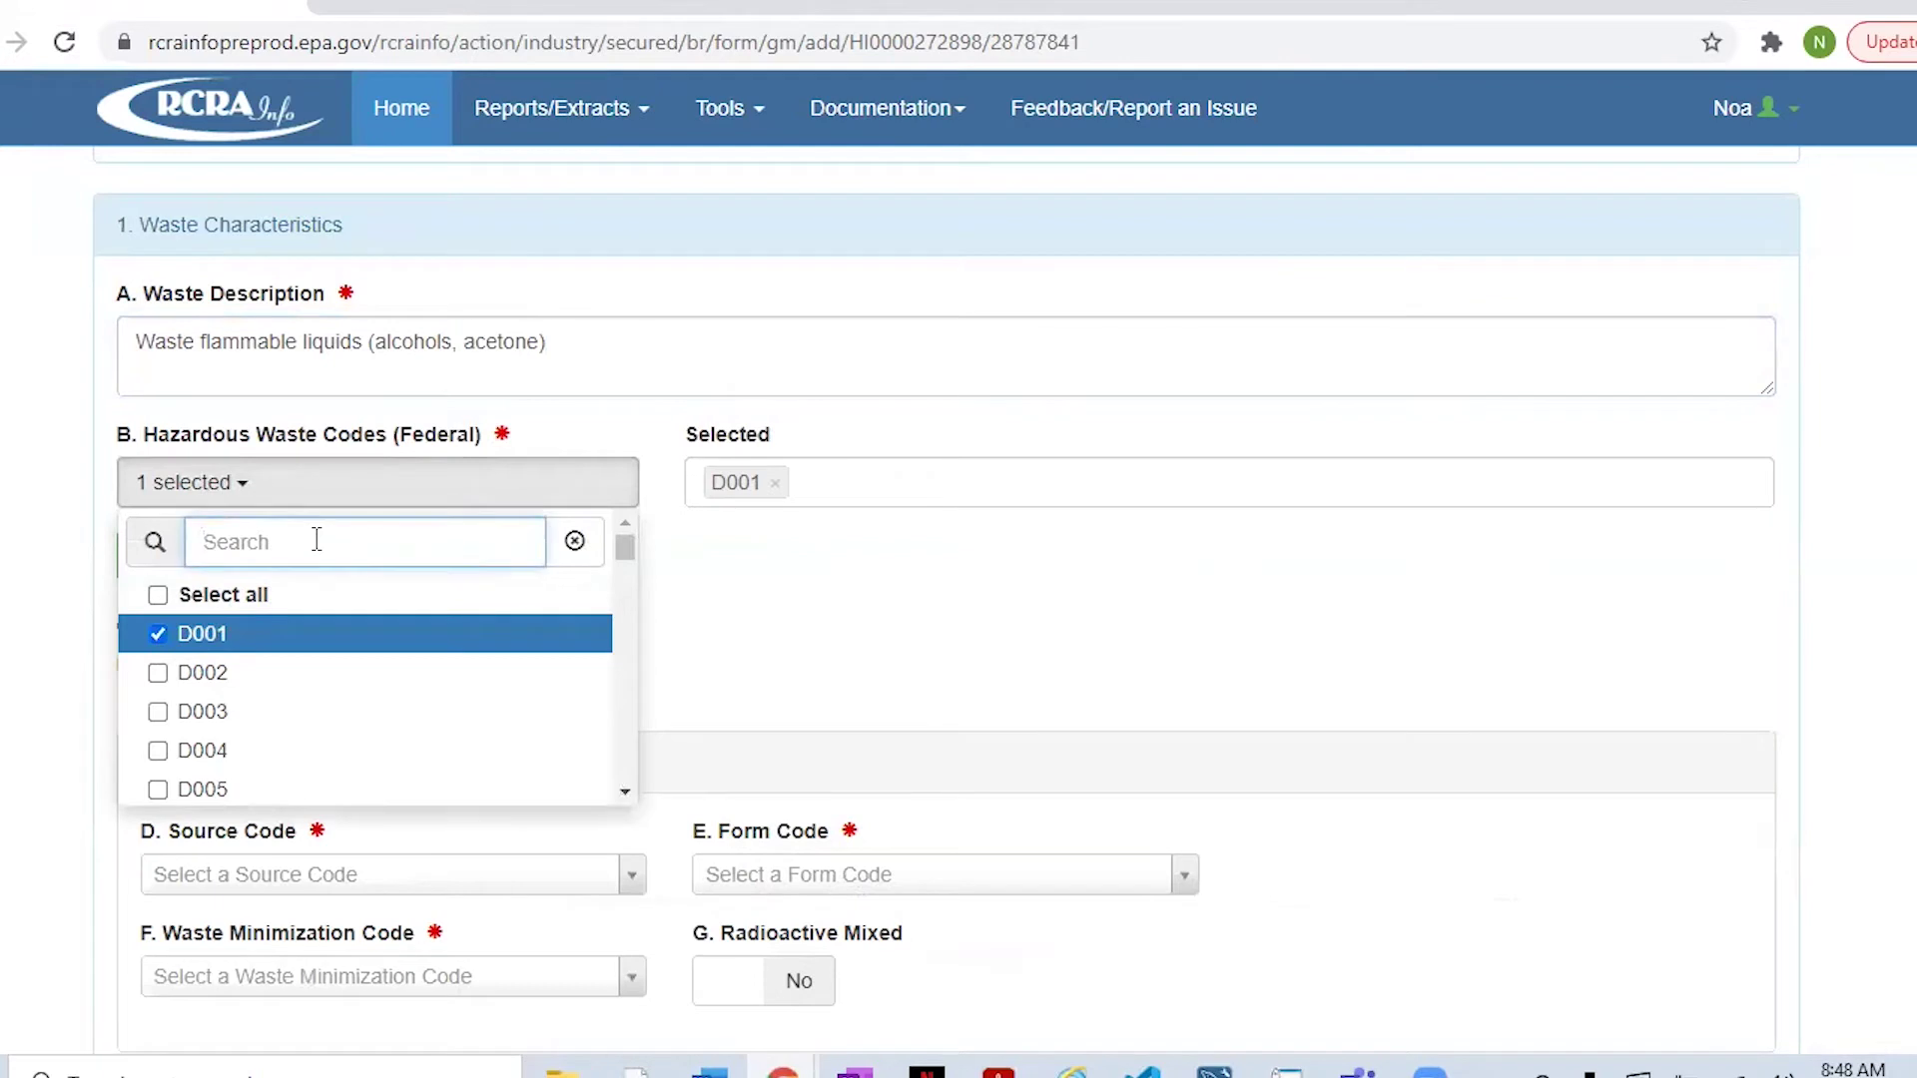
pyautogui.write('u002')
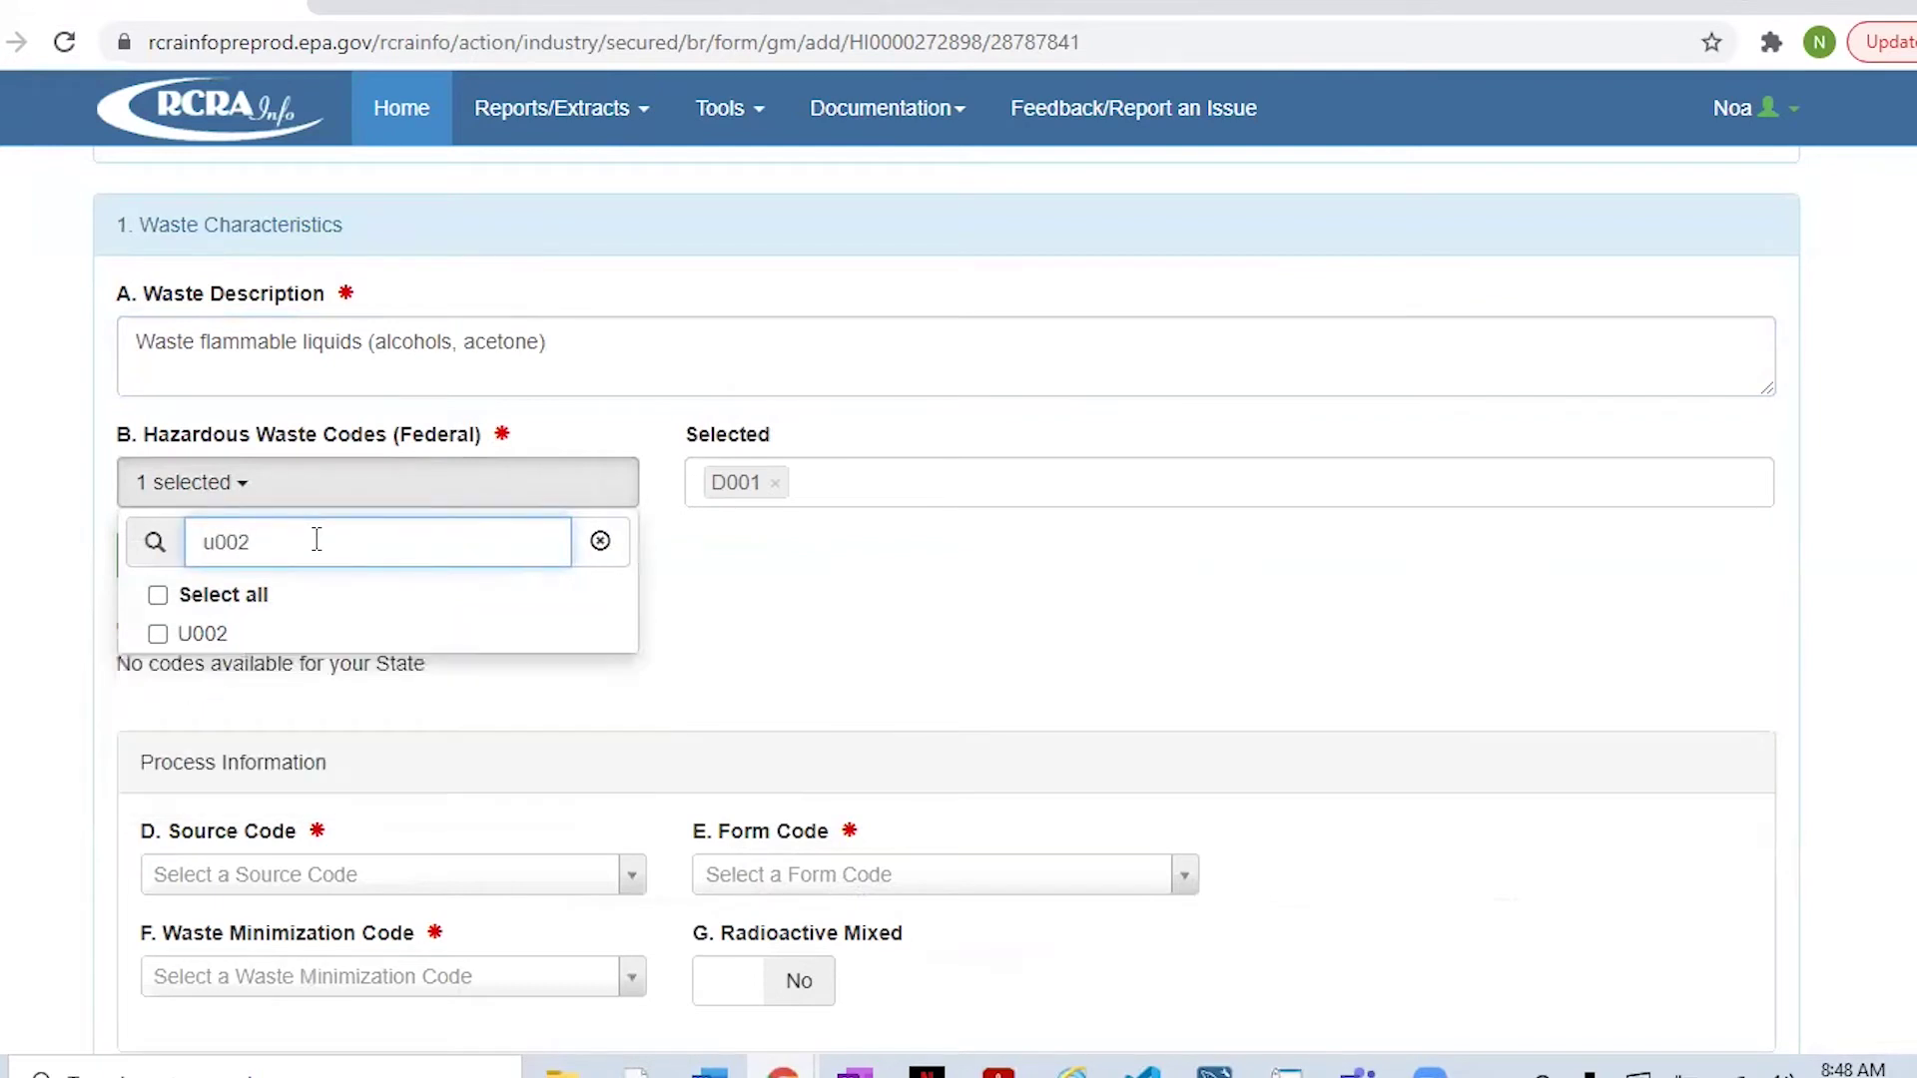
pyautogui.click(157, 633)
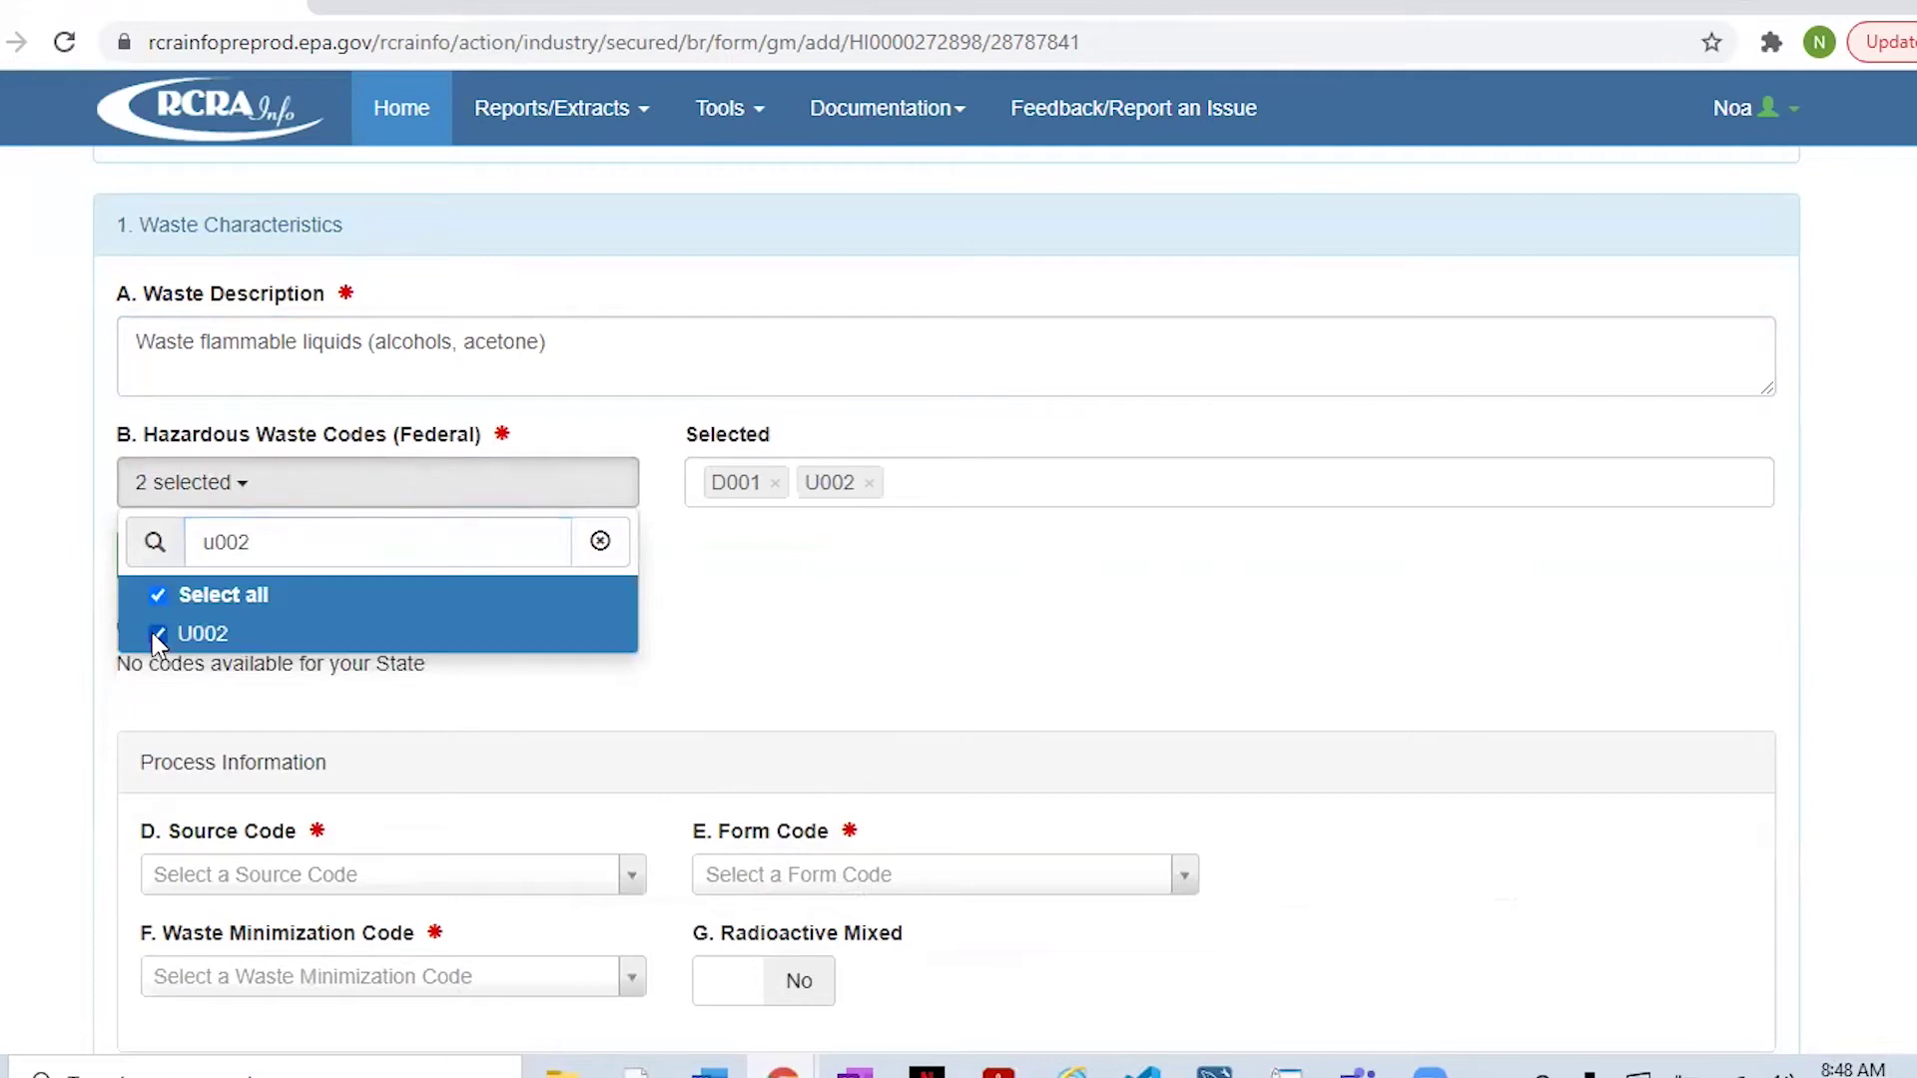
pyautogui.click(737, 562)
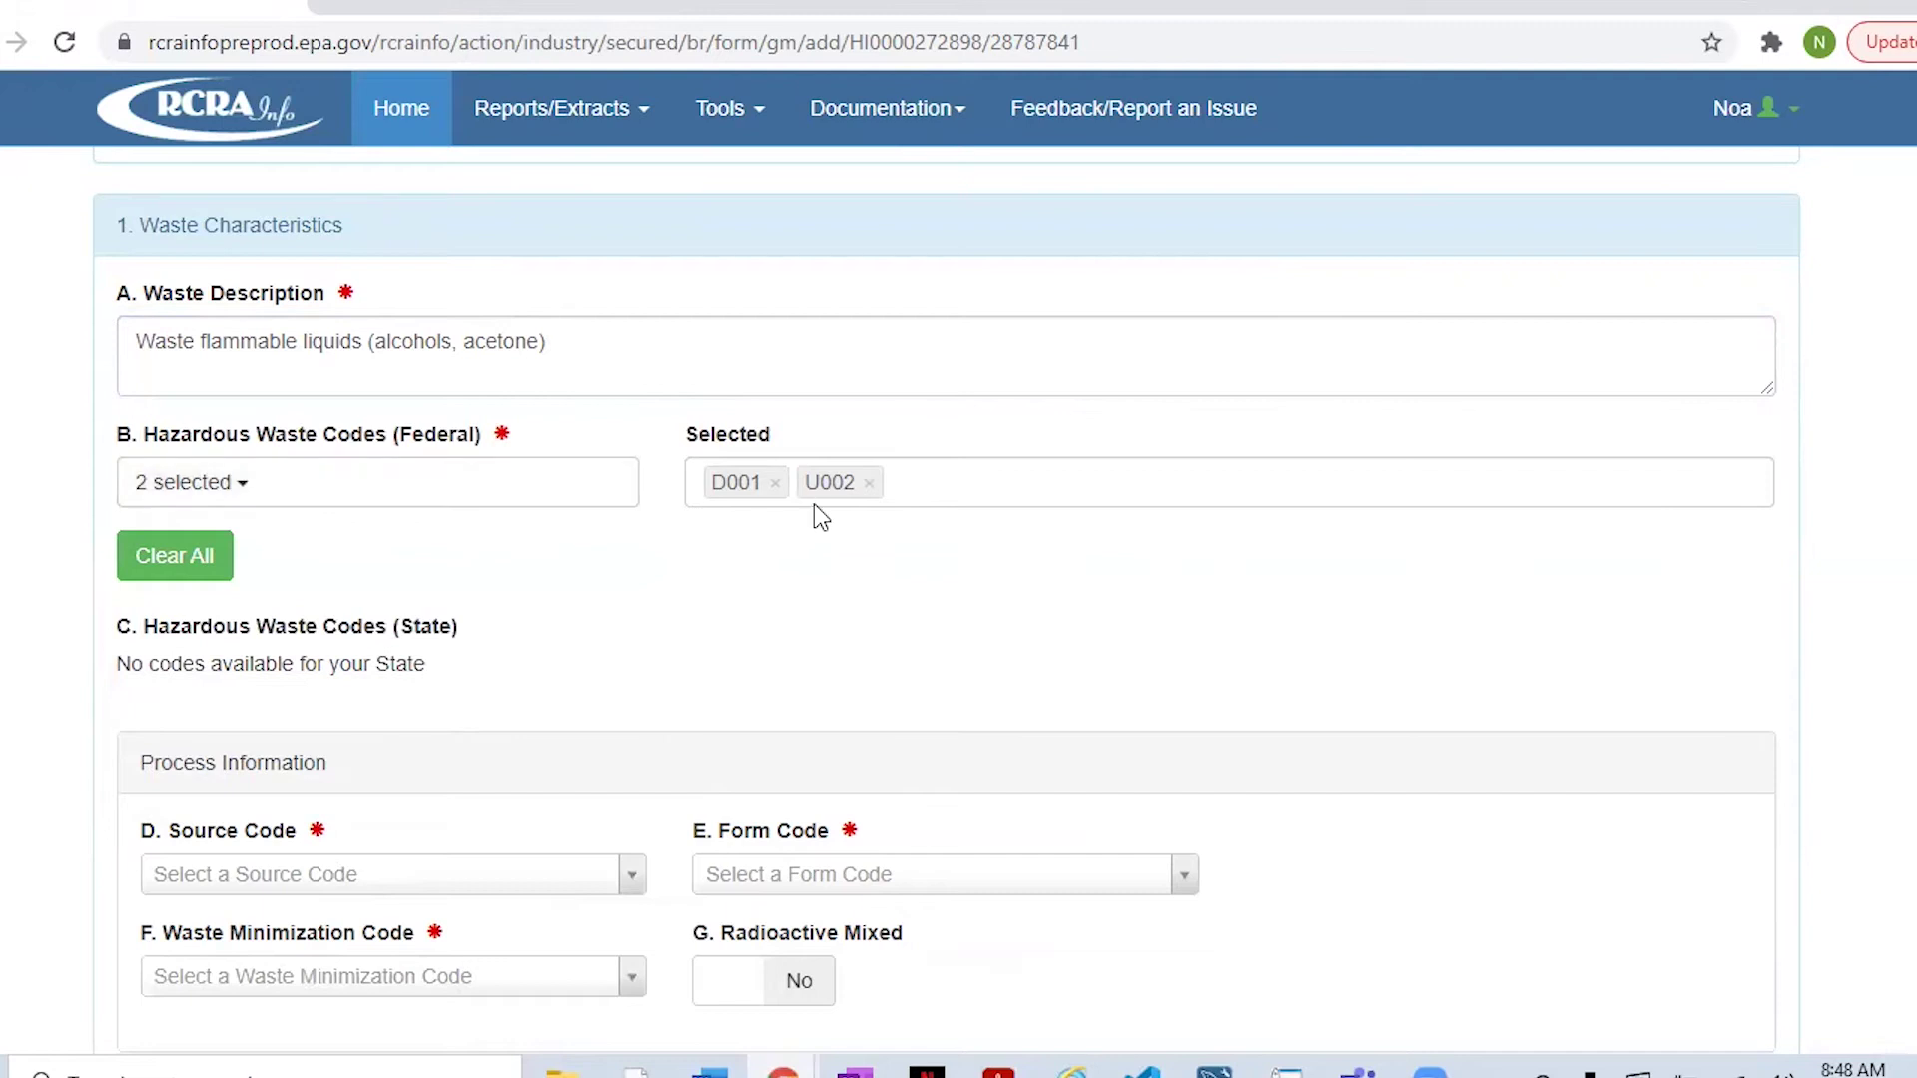
pyautogui.moveTo(846, 489)
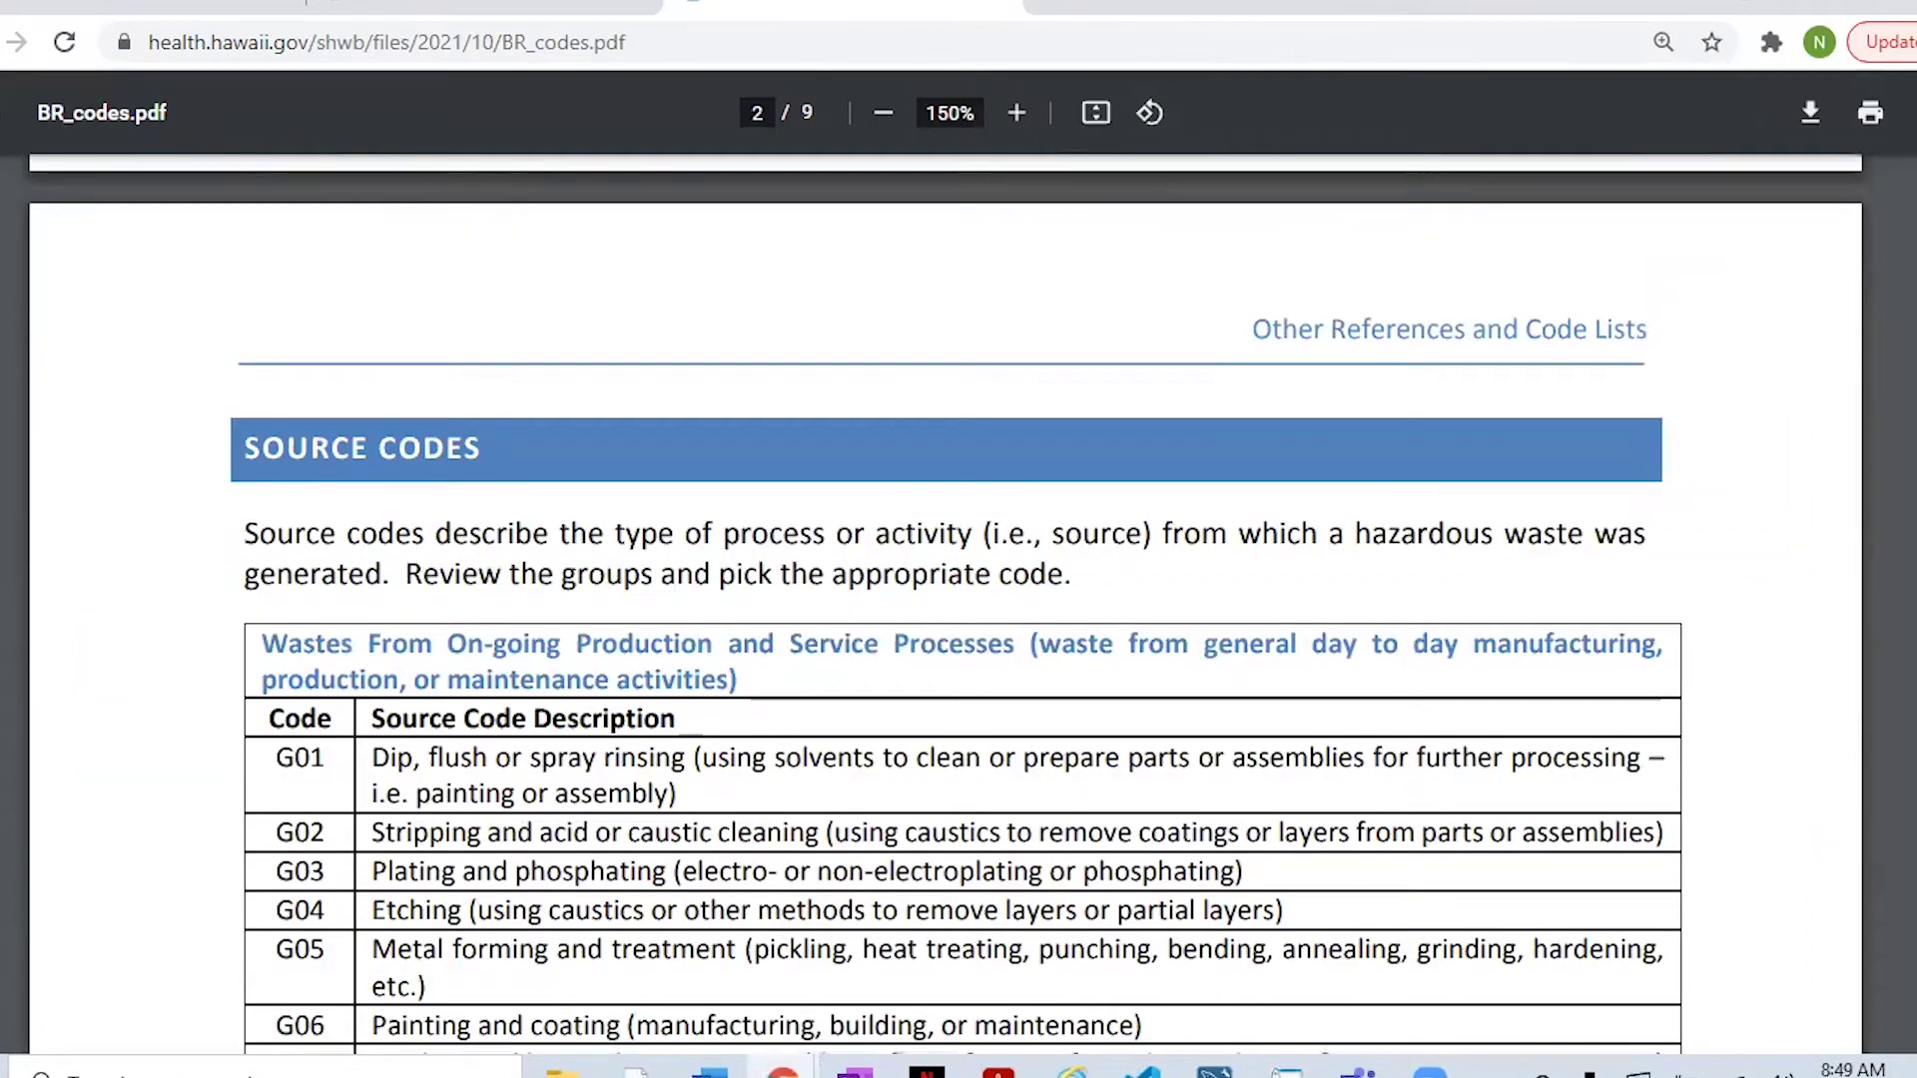
# - Scroll BR_codes.pdf's source code tables to page 3, then back to the G11 row on page 2
pyautogui.scroll(-4, 946, 612)
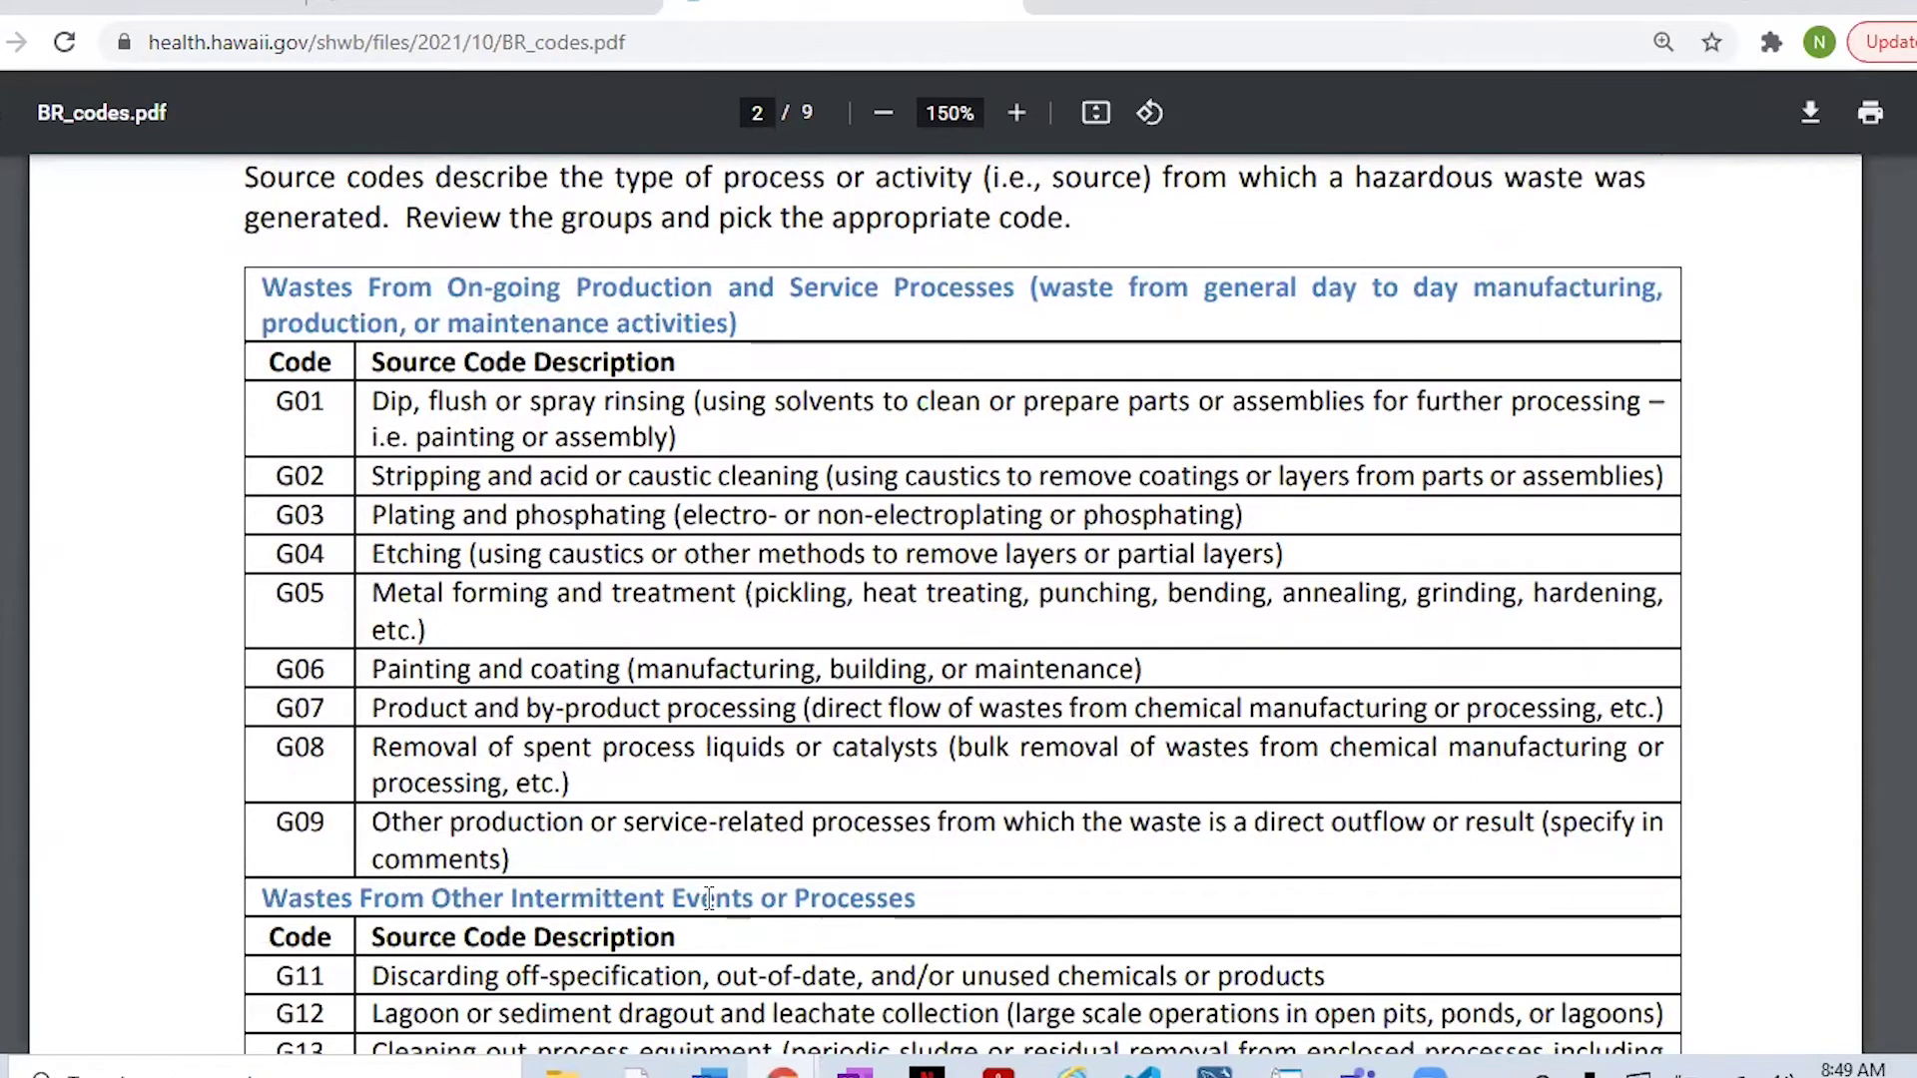
pyautogui.scroll(-8, 963, 599)
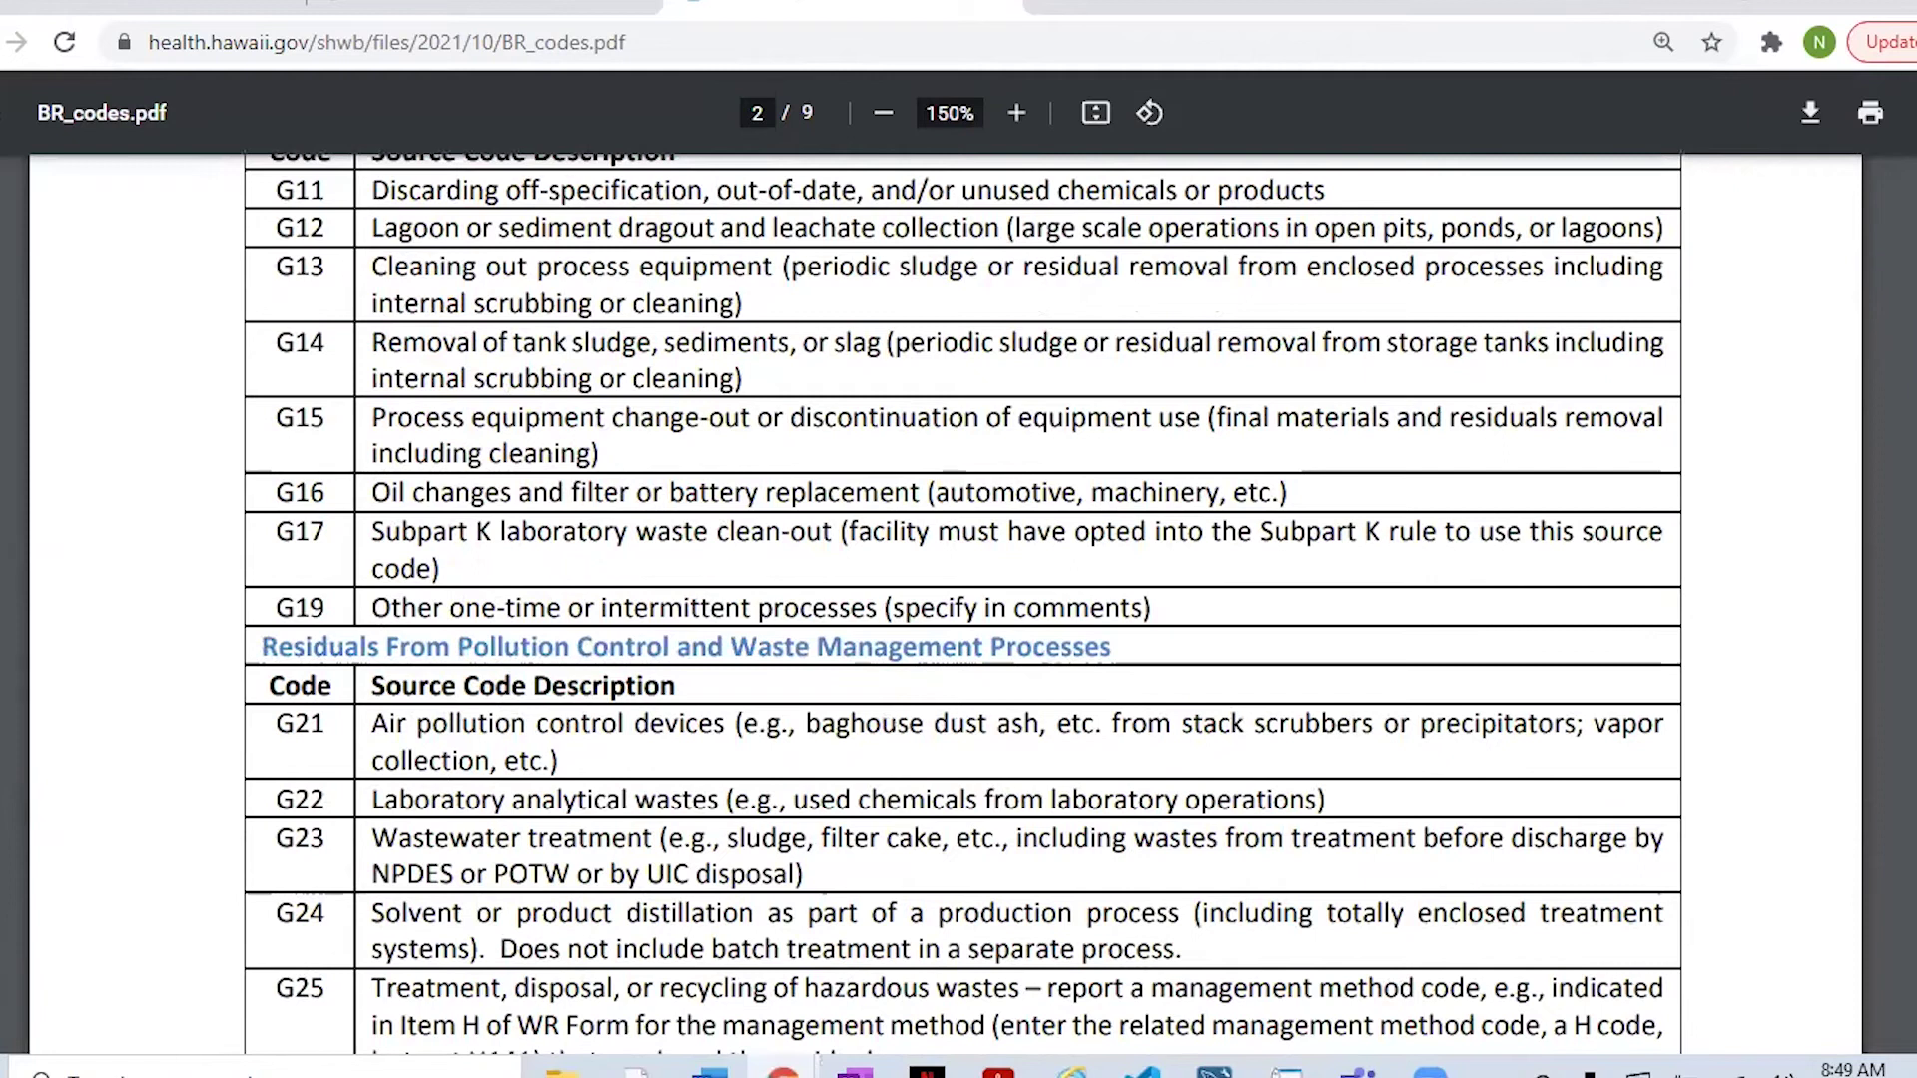
pyautogui.scroll(-8, 945, 599)
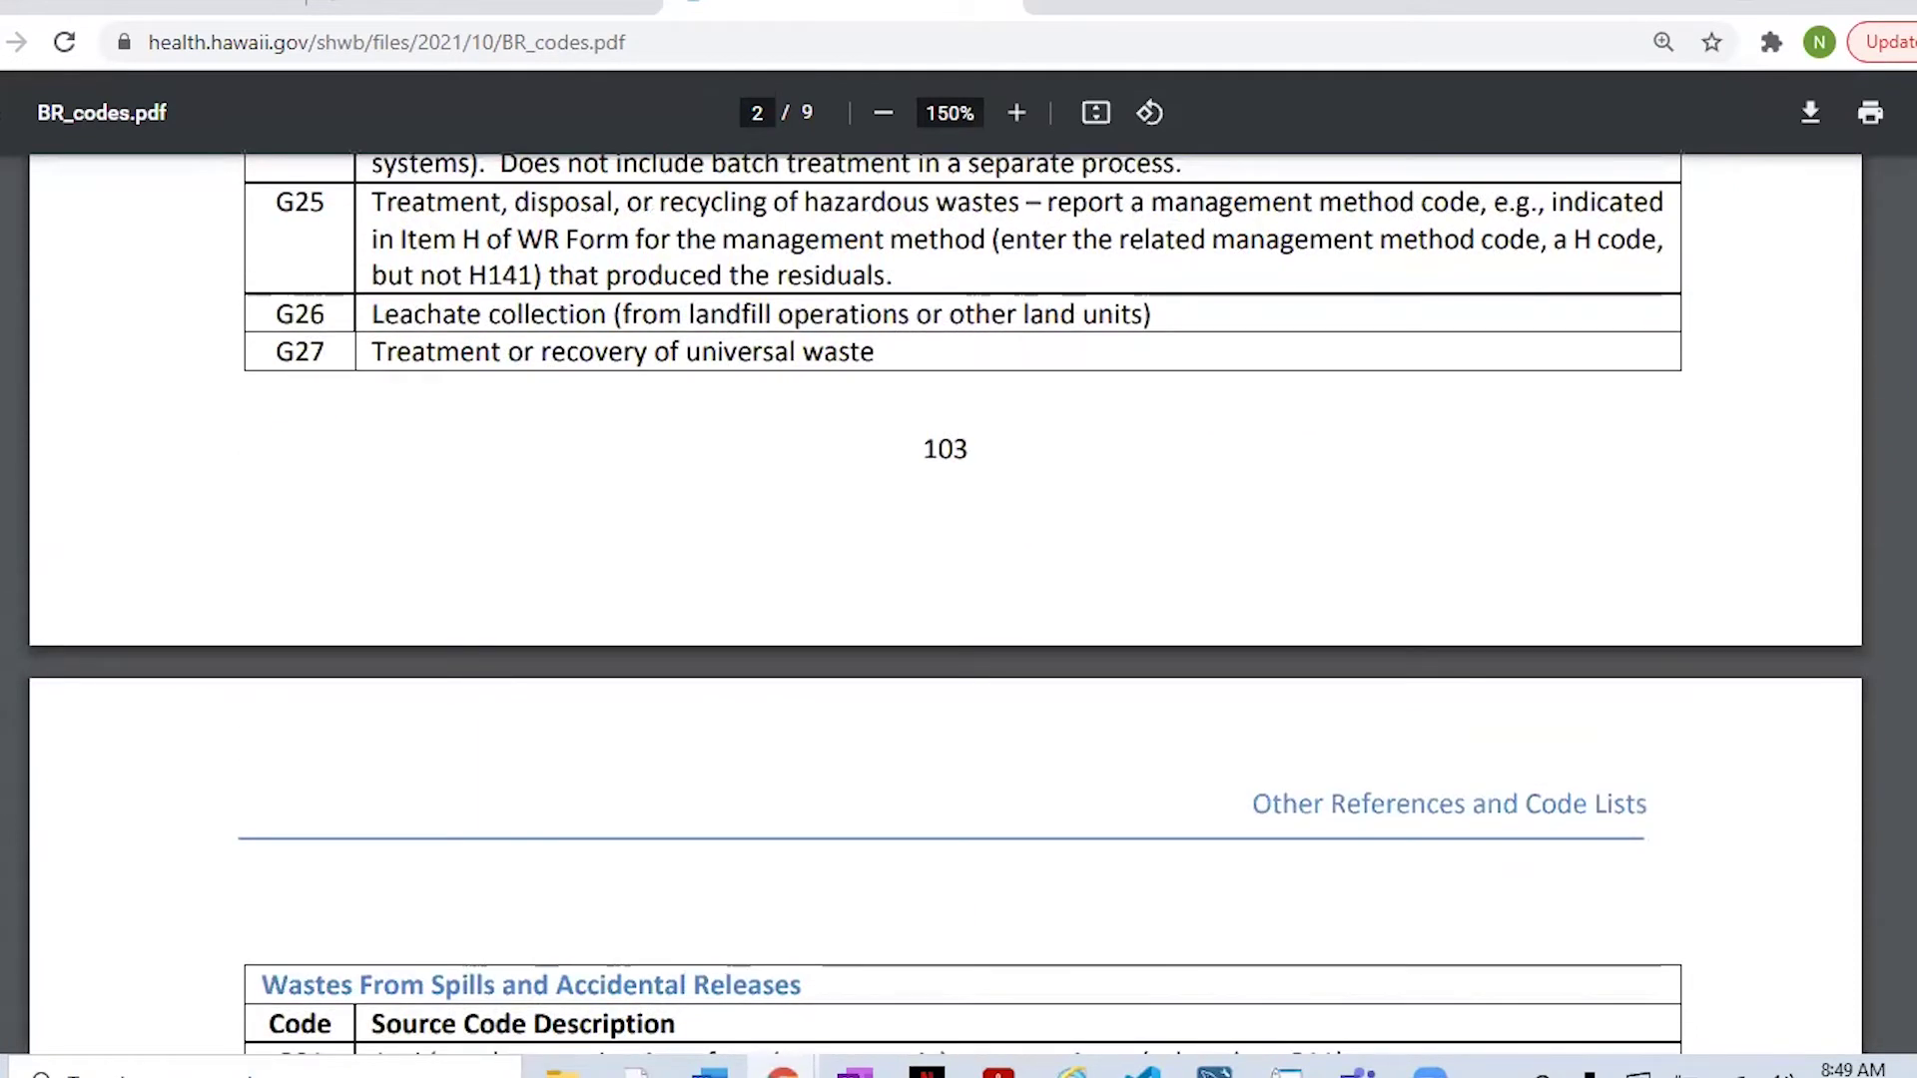
pyautogui.scroll(-8, 946, 599)
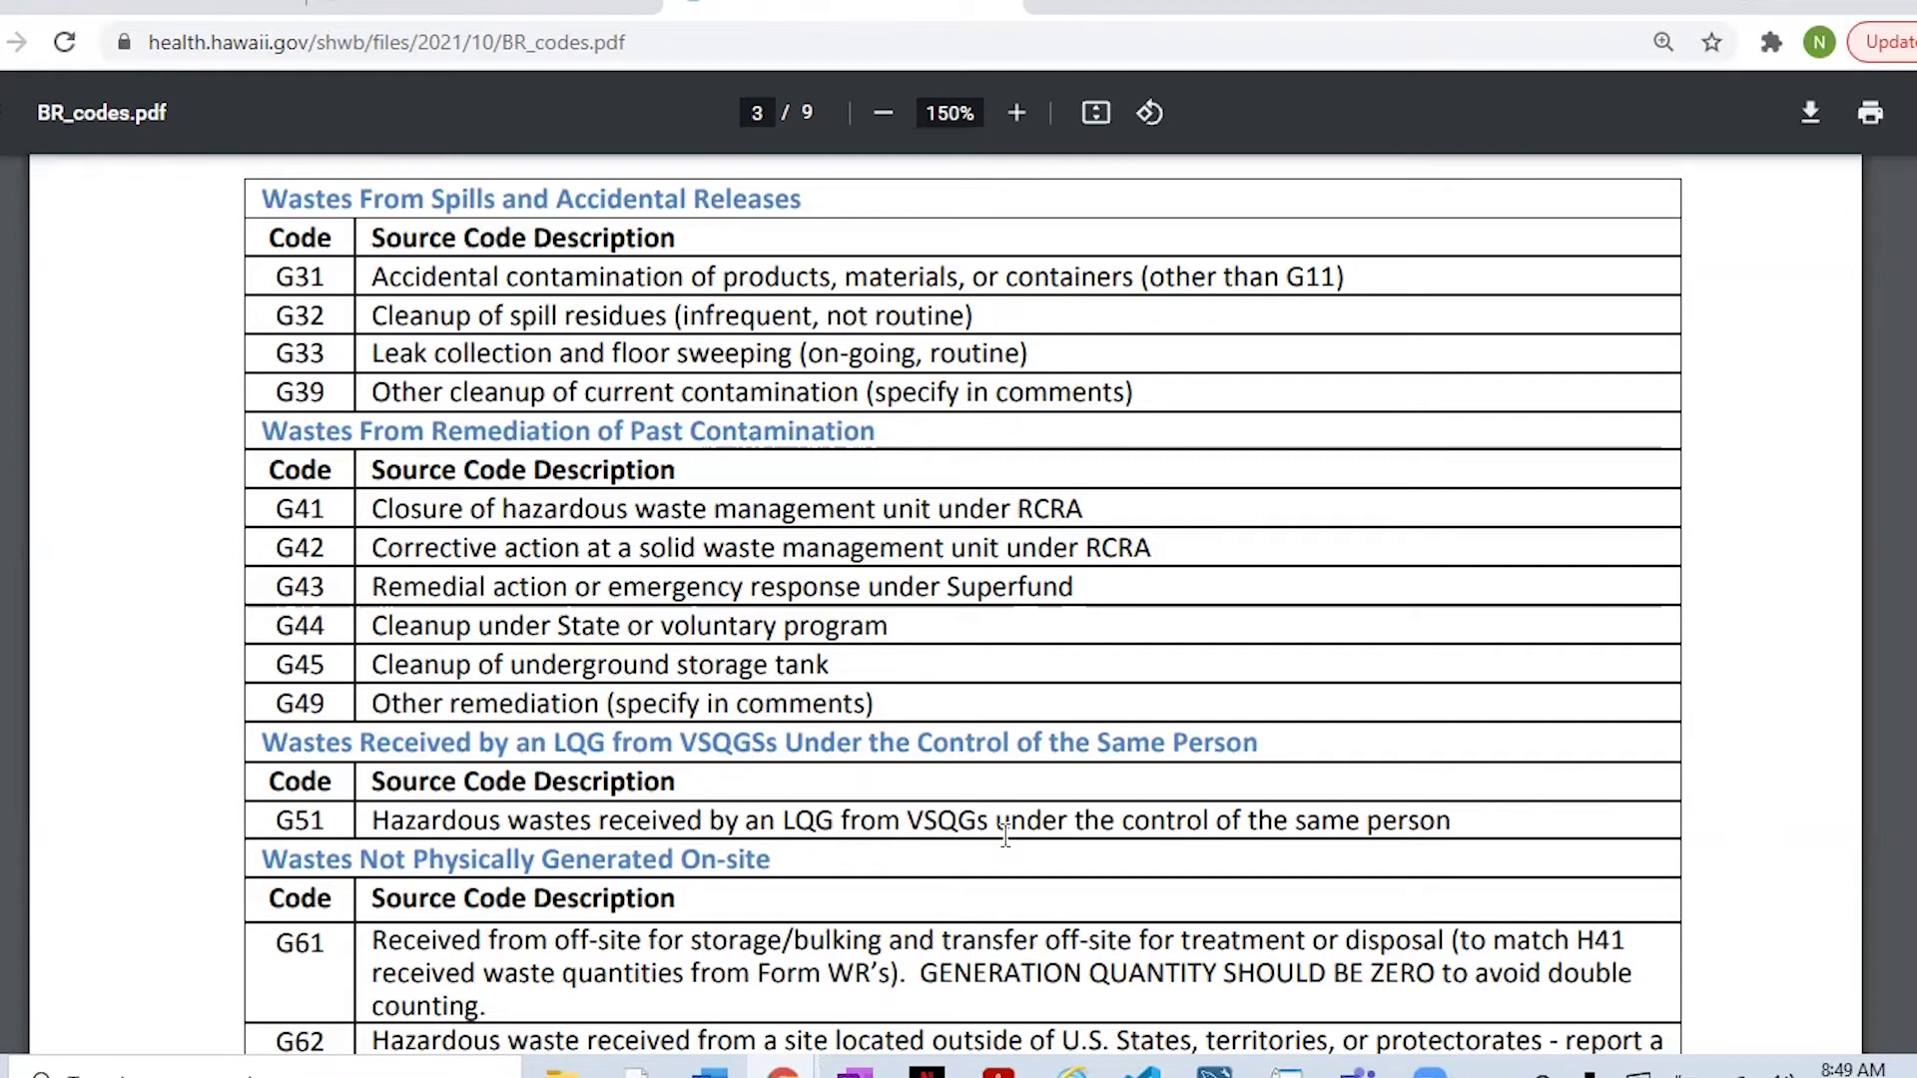
pyautogui.scroll(-9, 1125, 611)
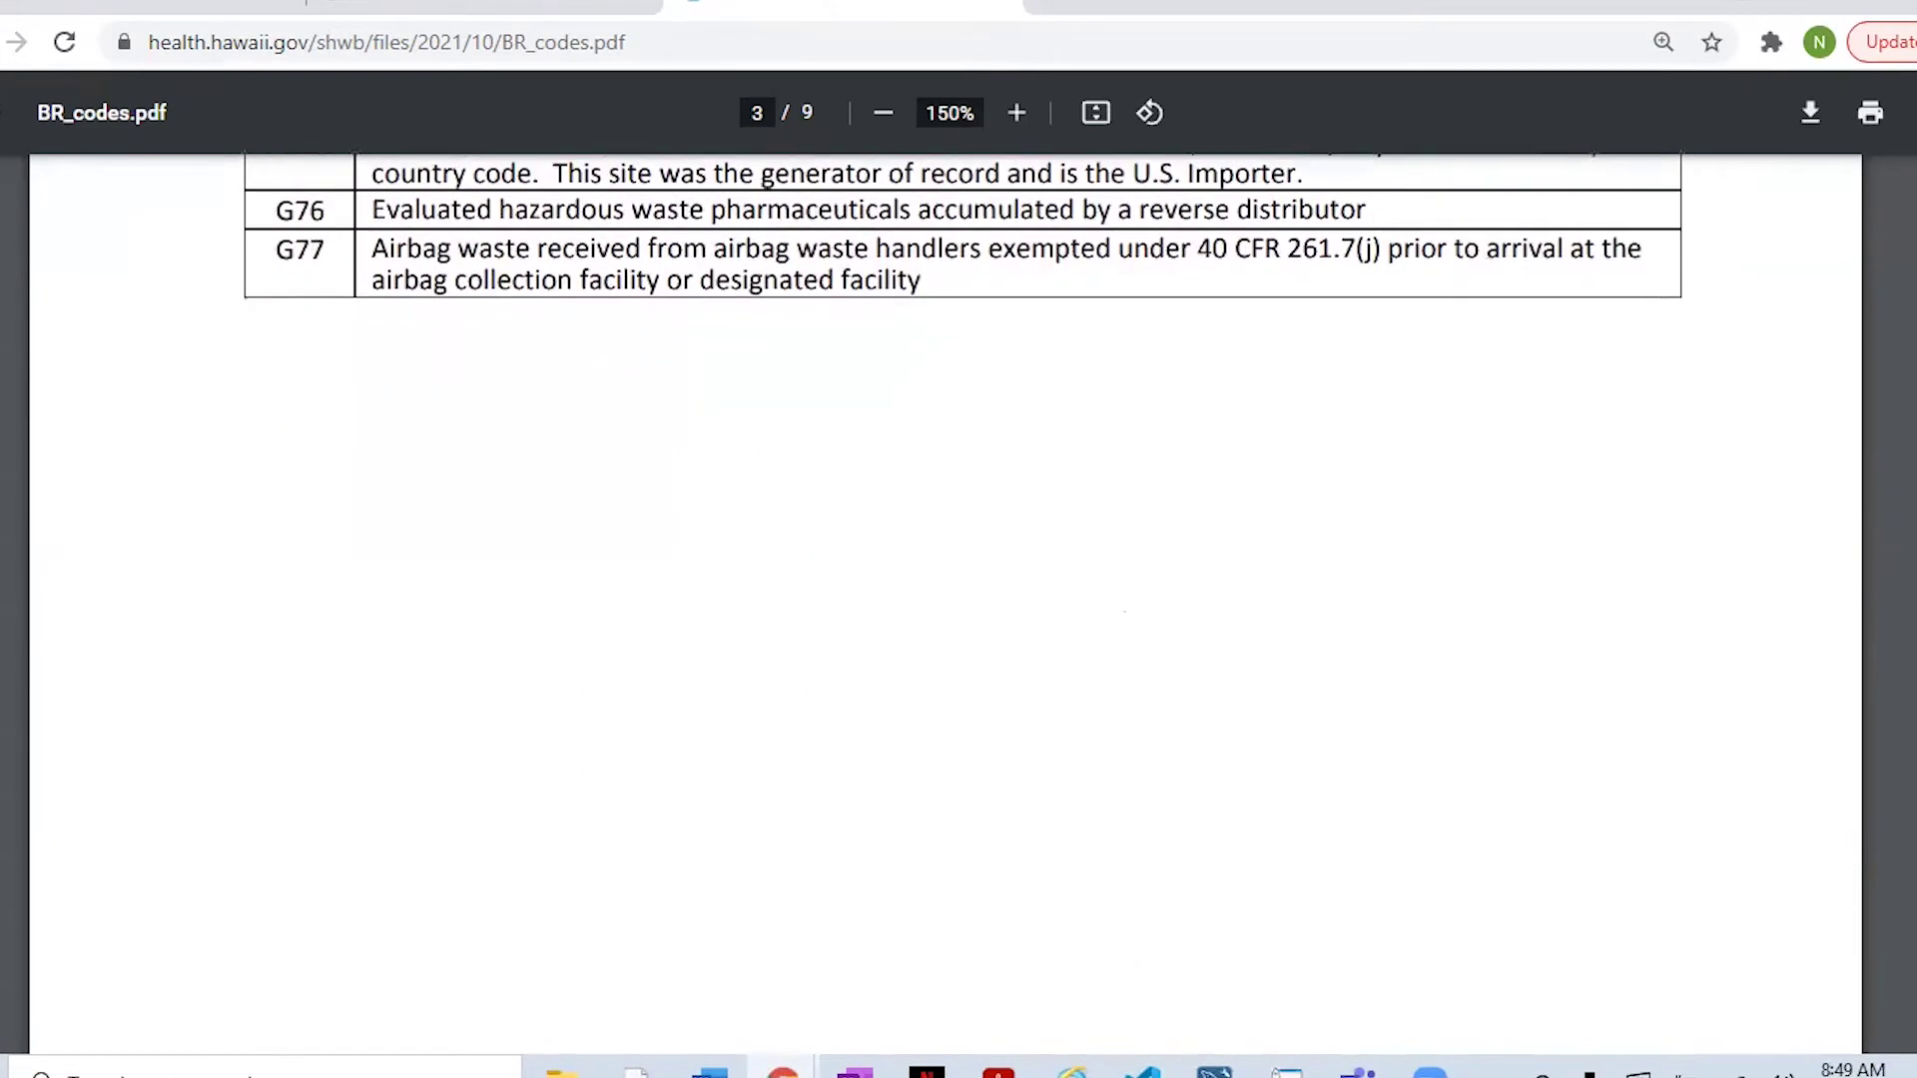
pyautogui.scroll(8, 1125, 611)
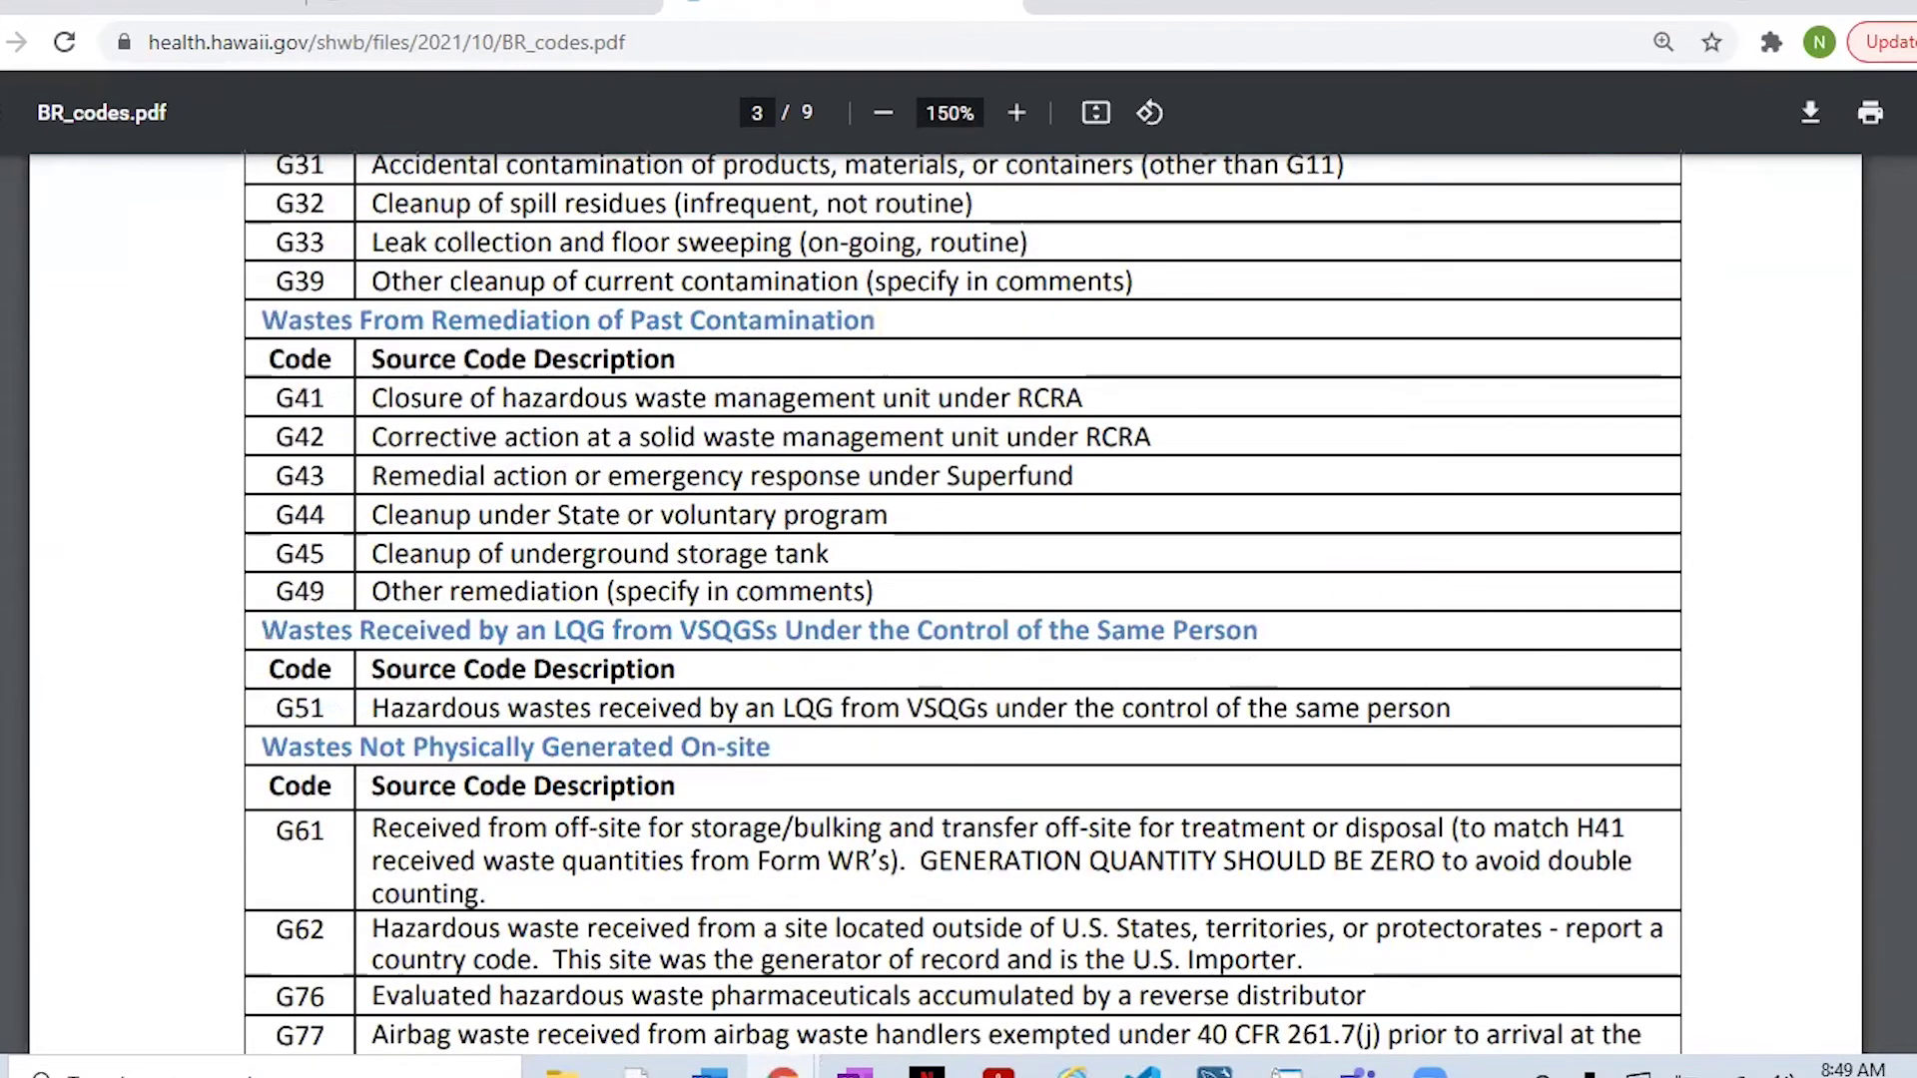
pyautogui.scroll(4, 963, 603)
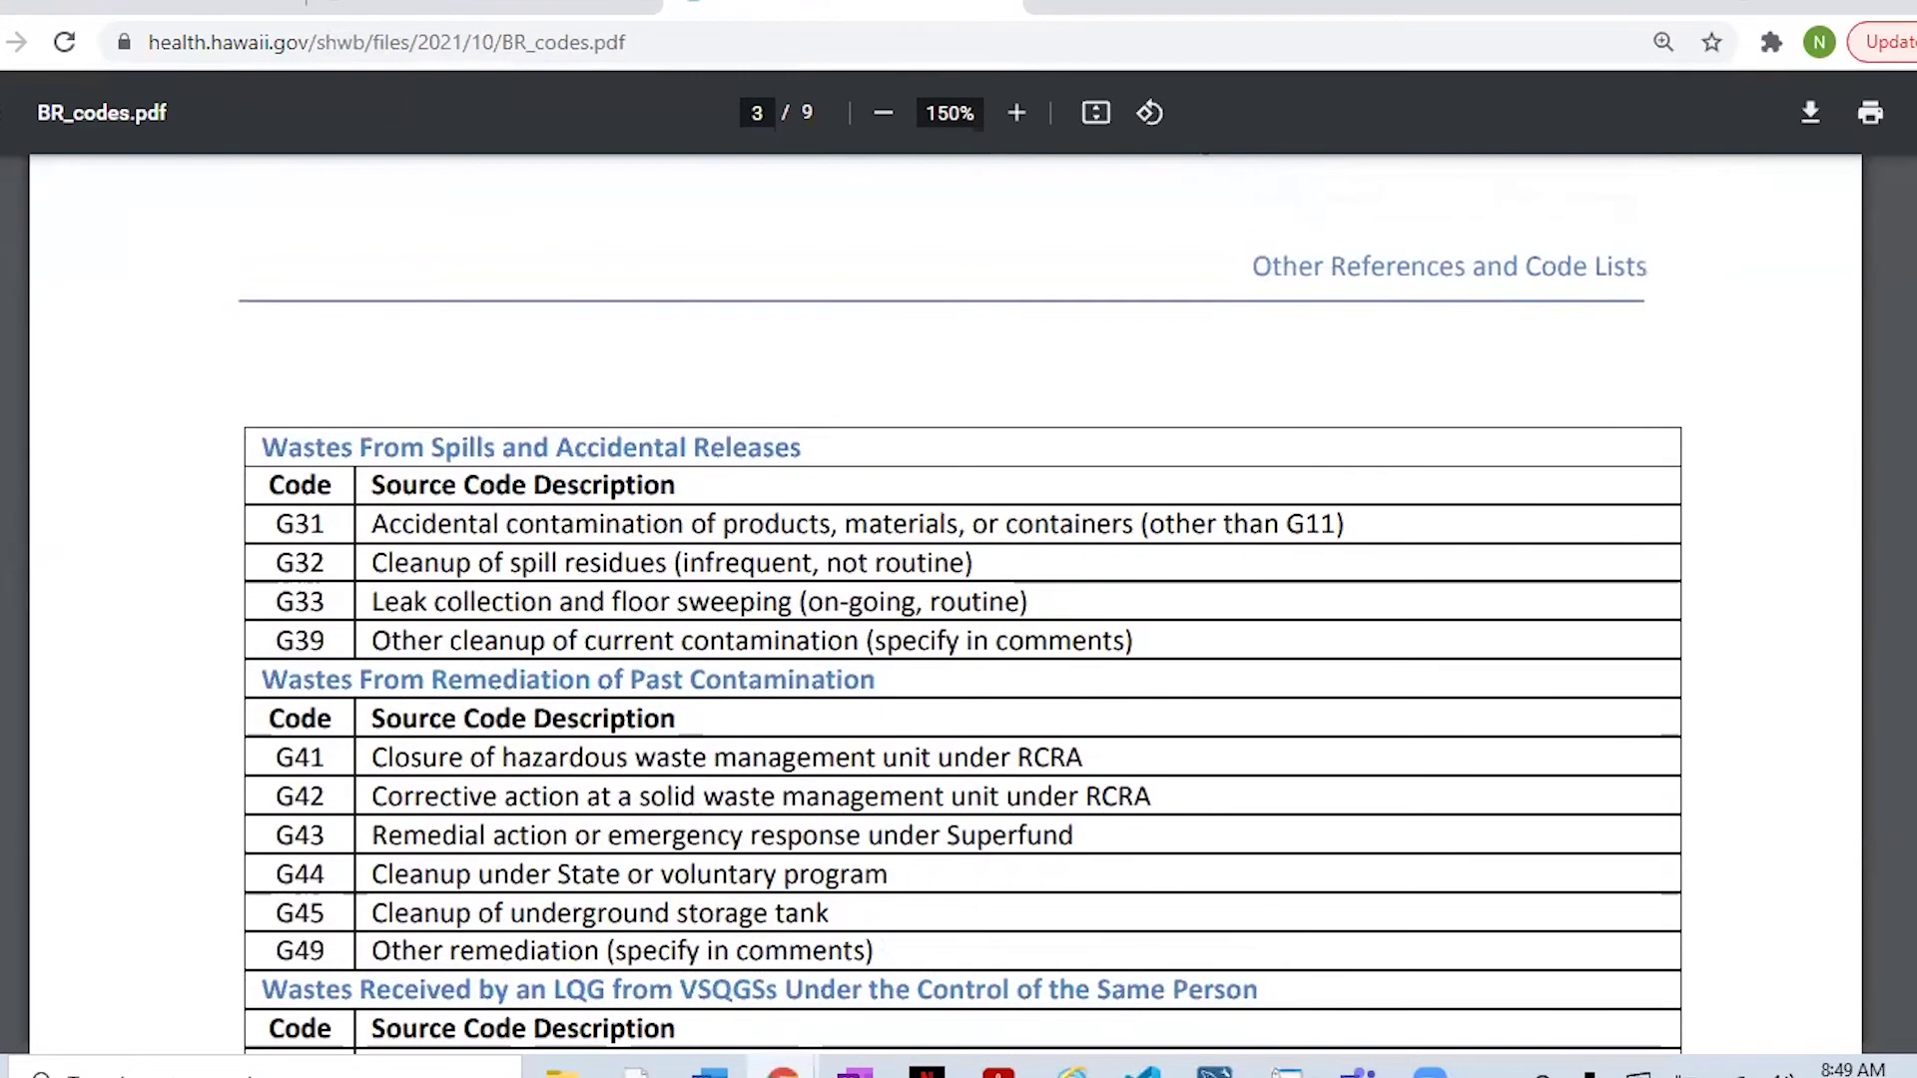
pyautogui.scroll(8, 963, 603)
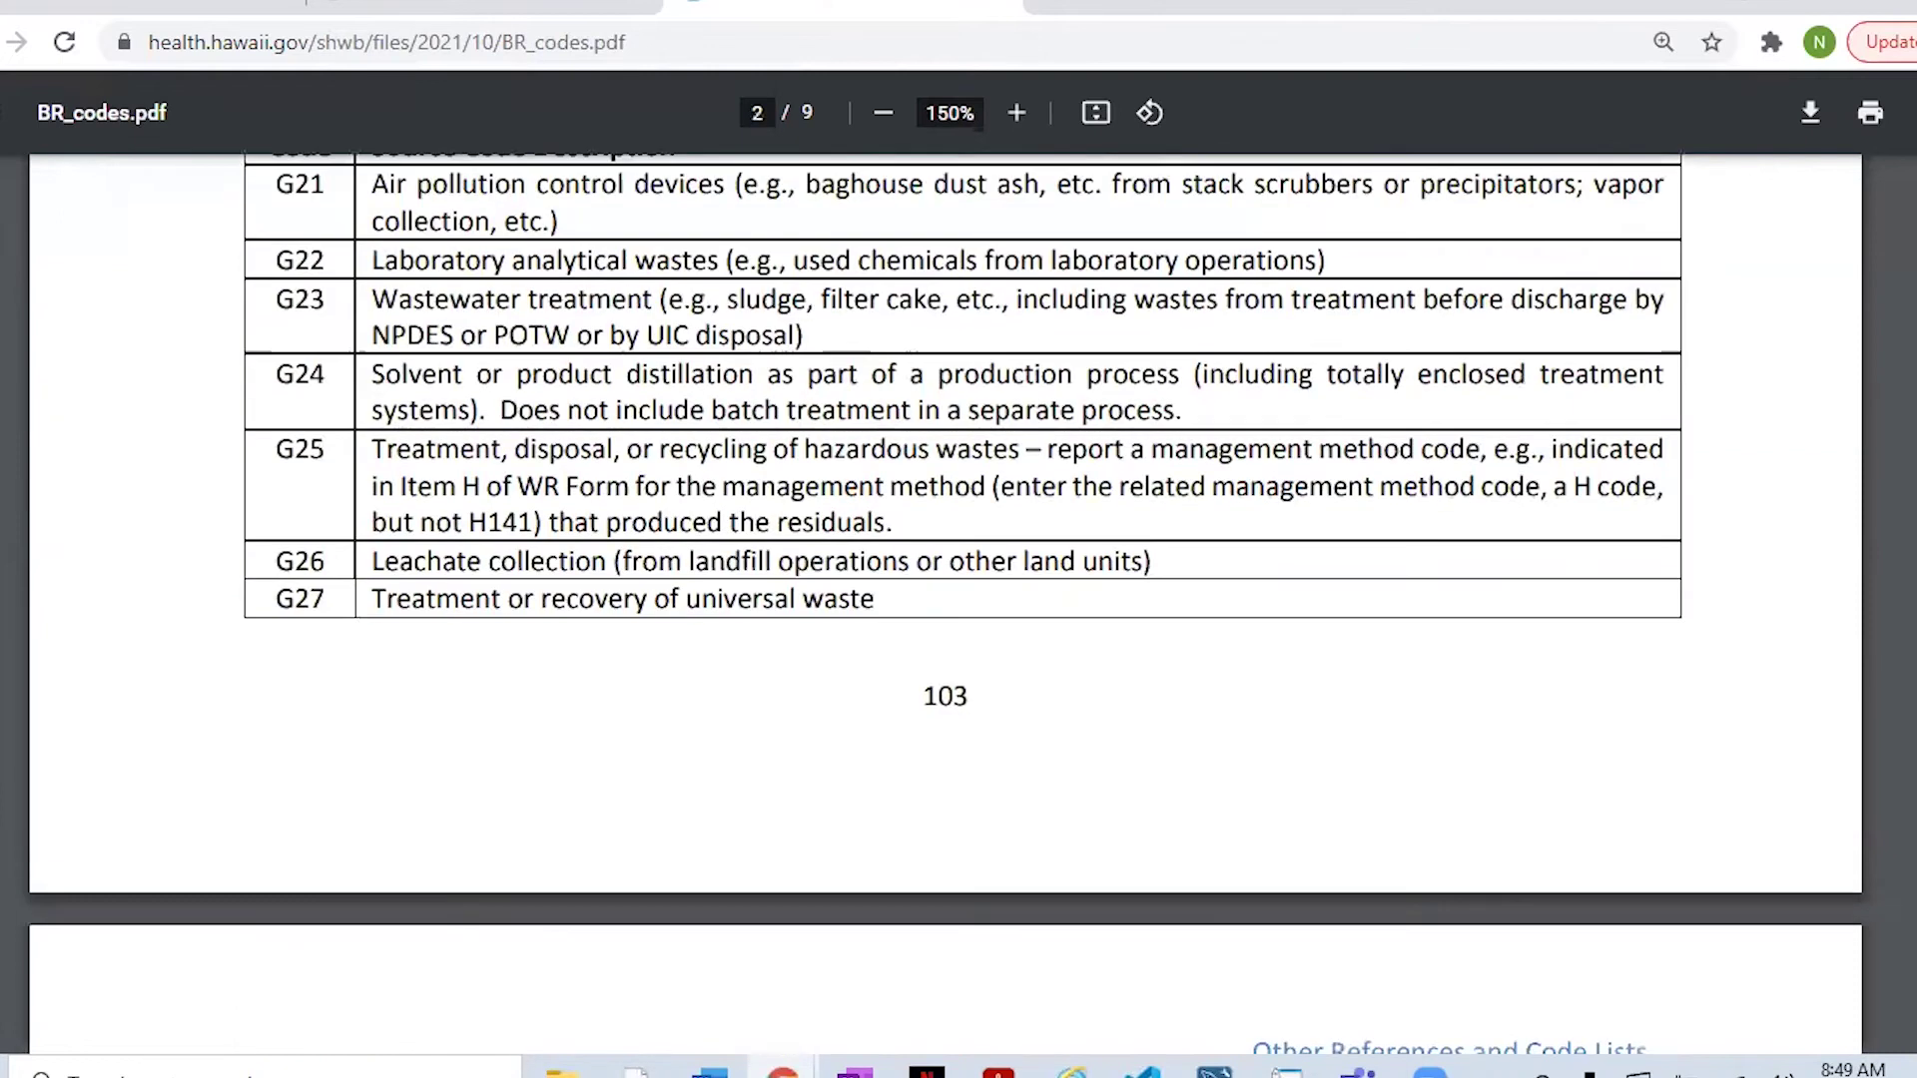
pyautogui.scroll(8, 963, 603)
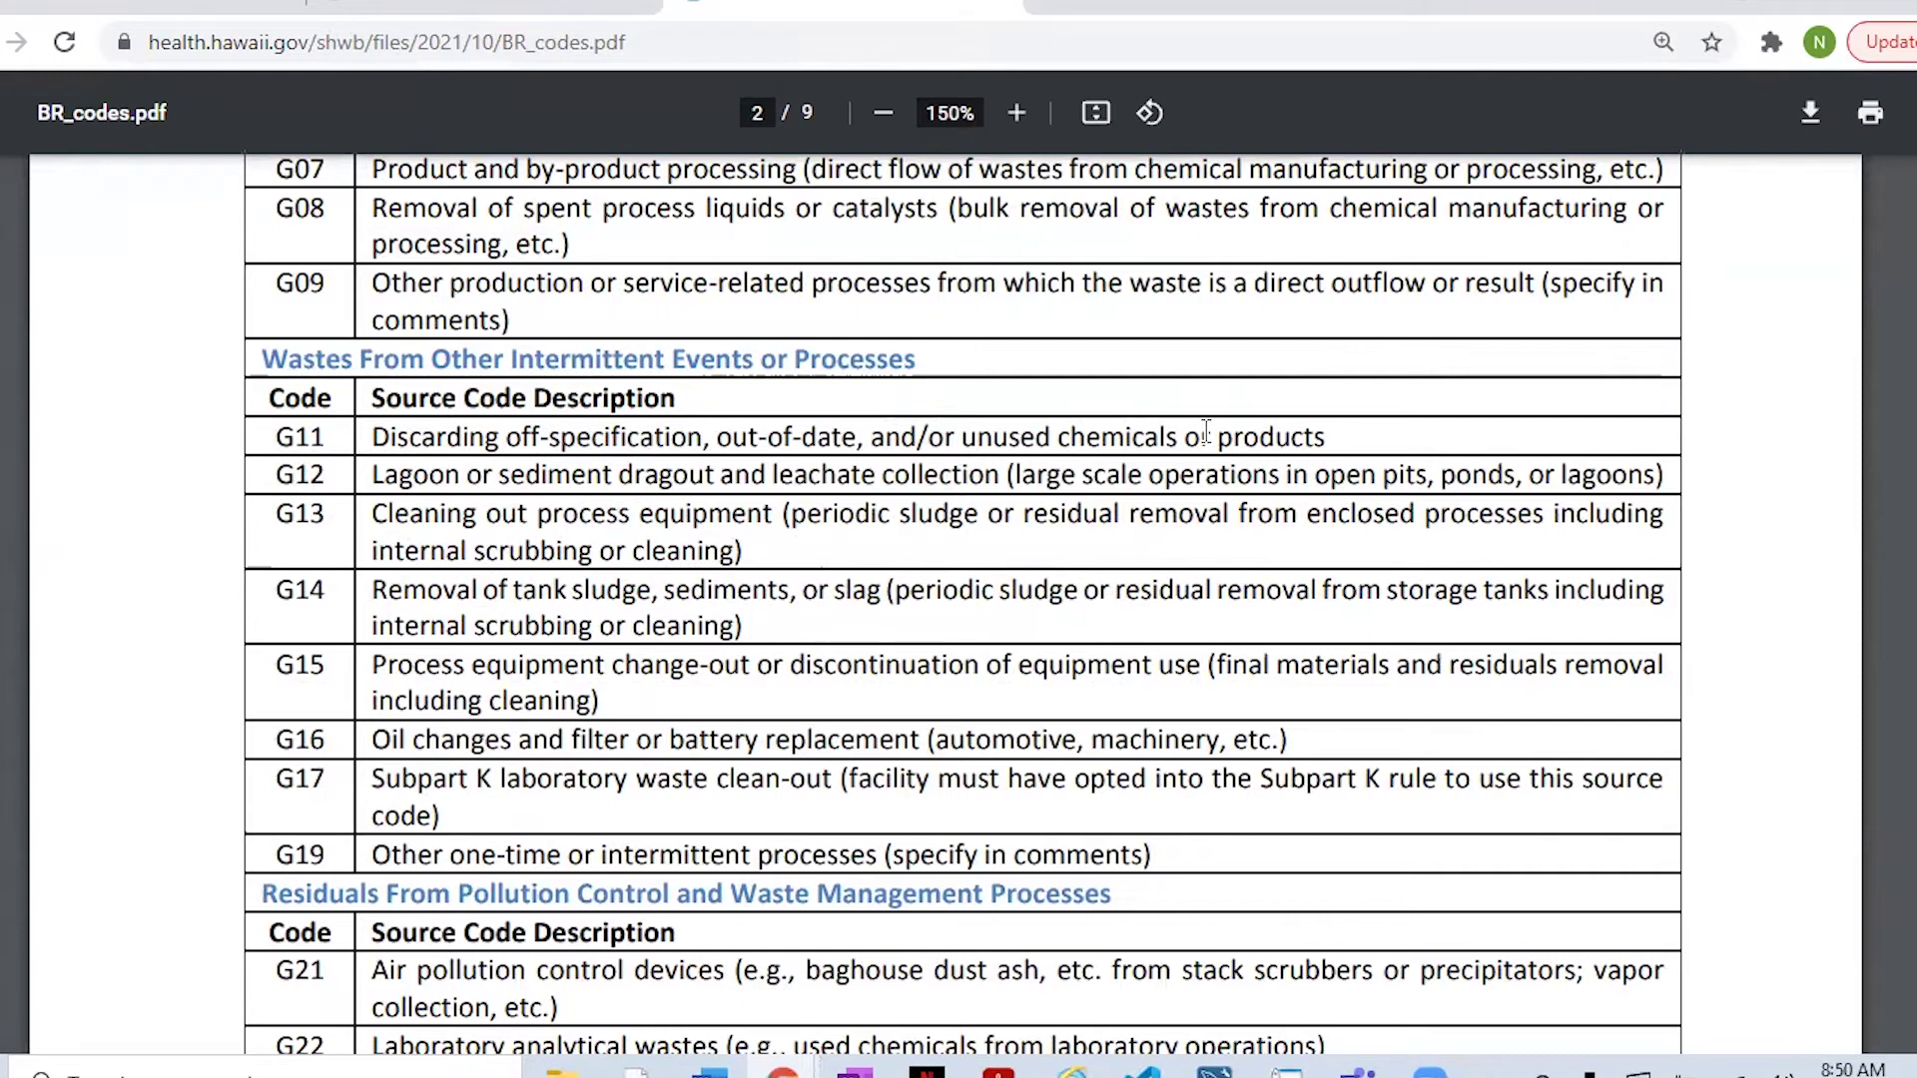
# - Set the GM form's Source Code to G11 - DISCARDING CHEMICALS, then return to the code list PDF
pyautogui.hotkey('ctrl', 'shift', 'Tab')
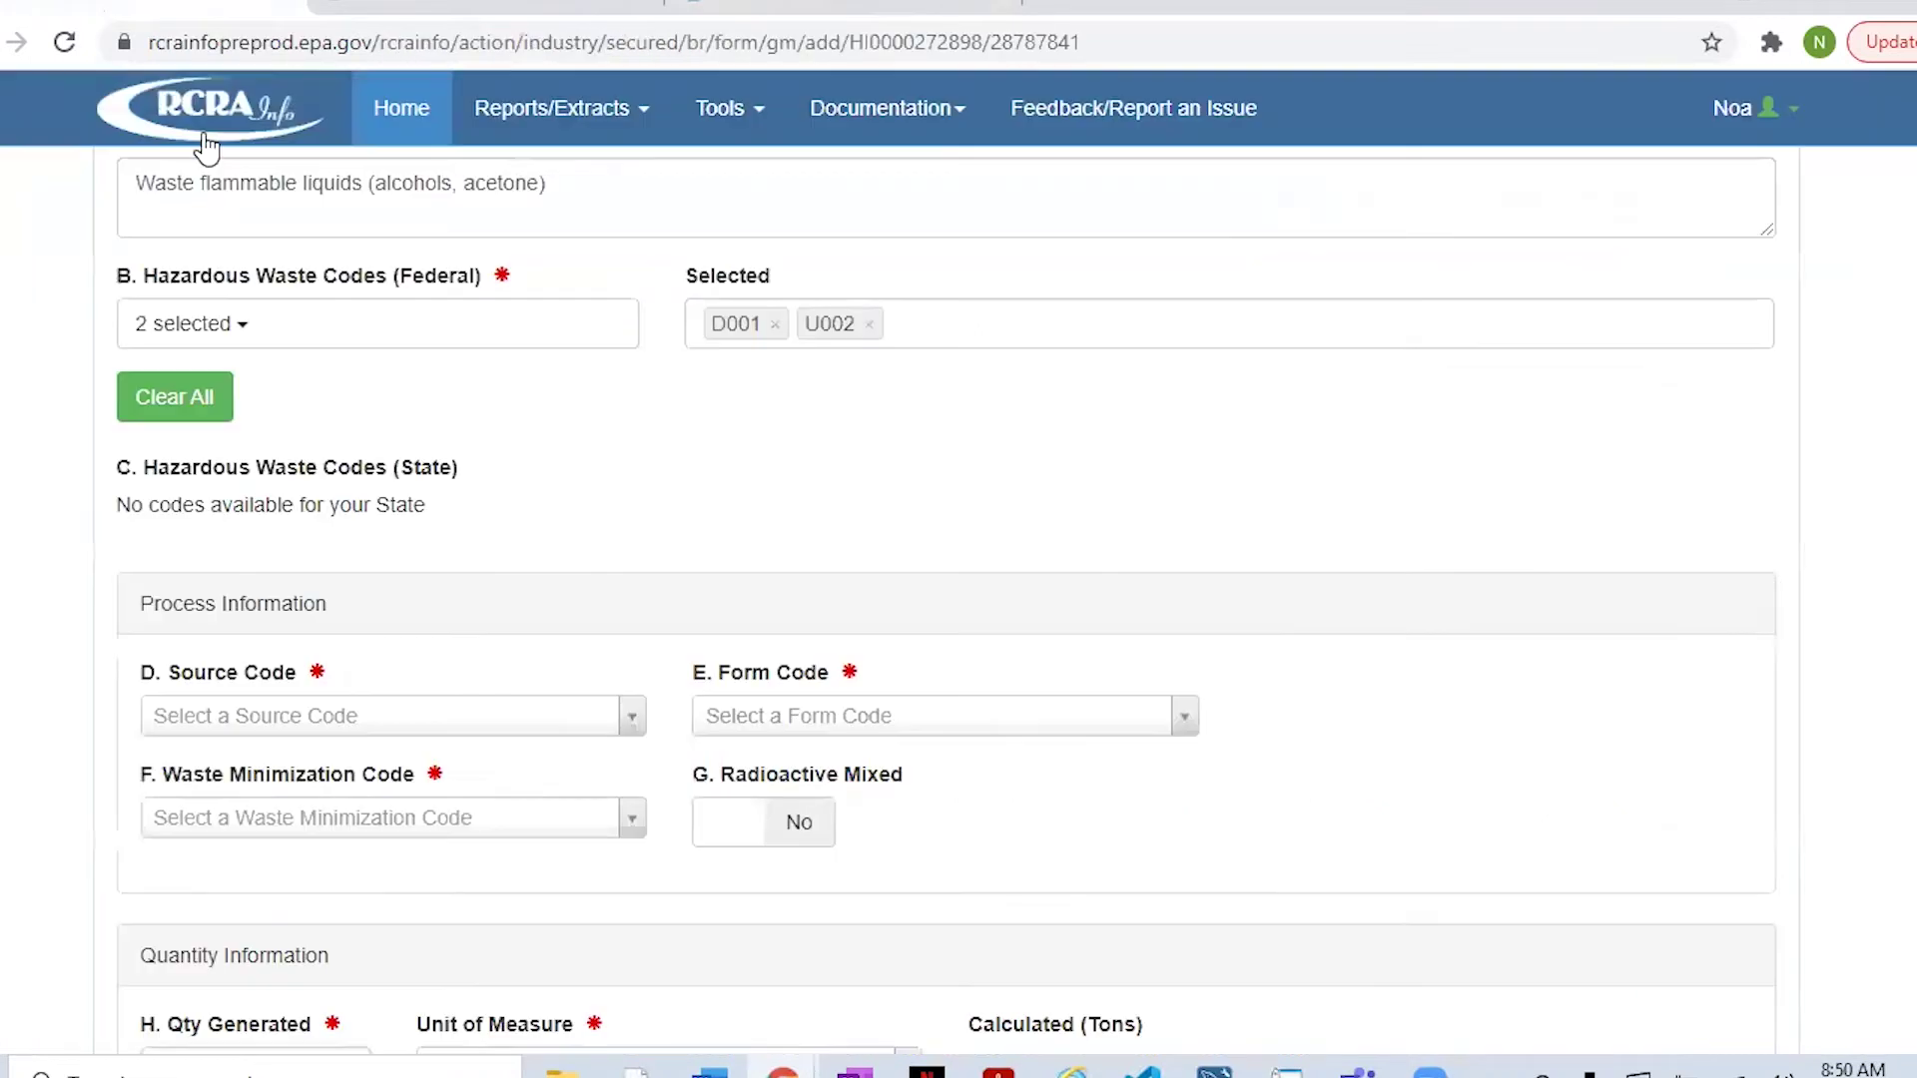
pyautogui.click(334, 717)
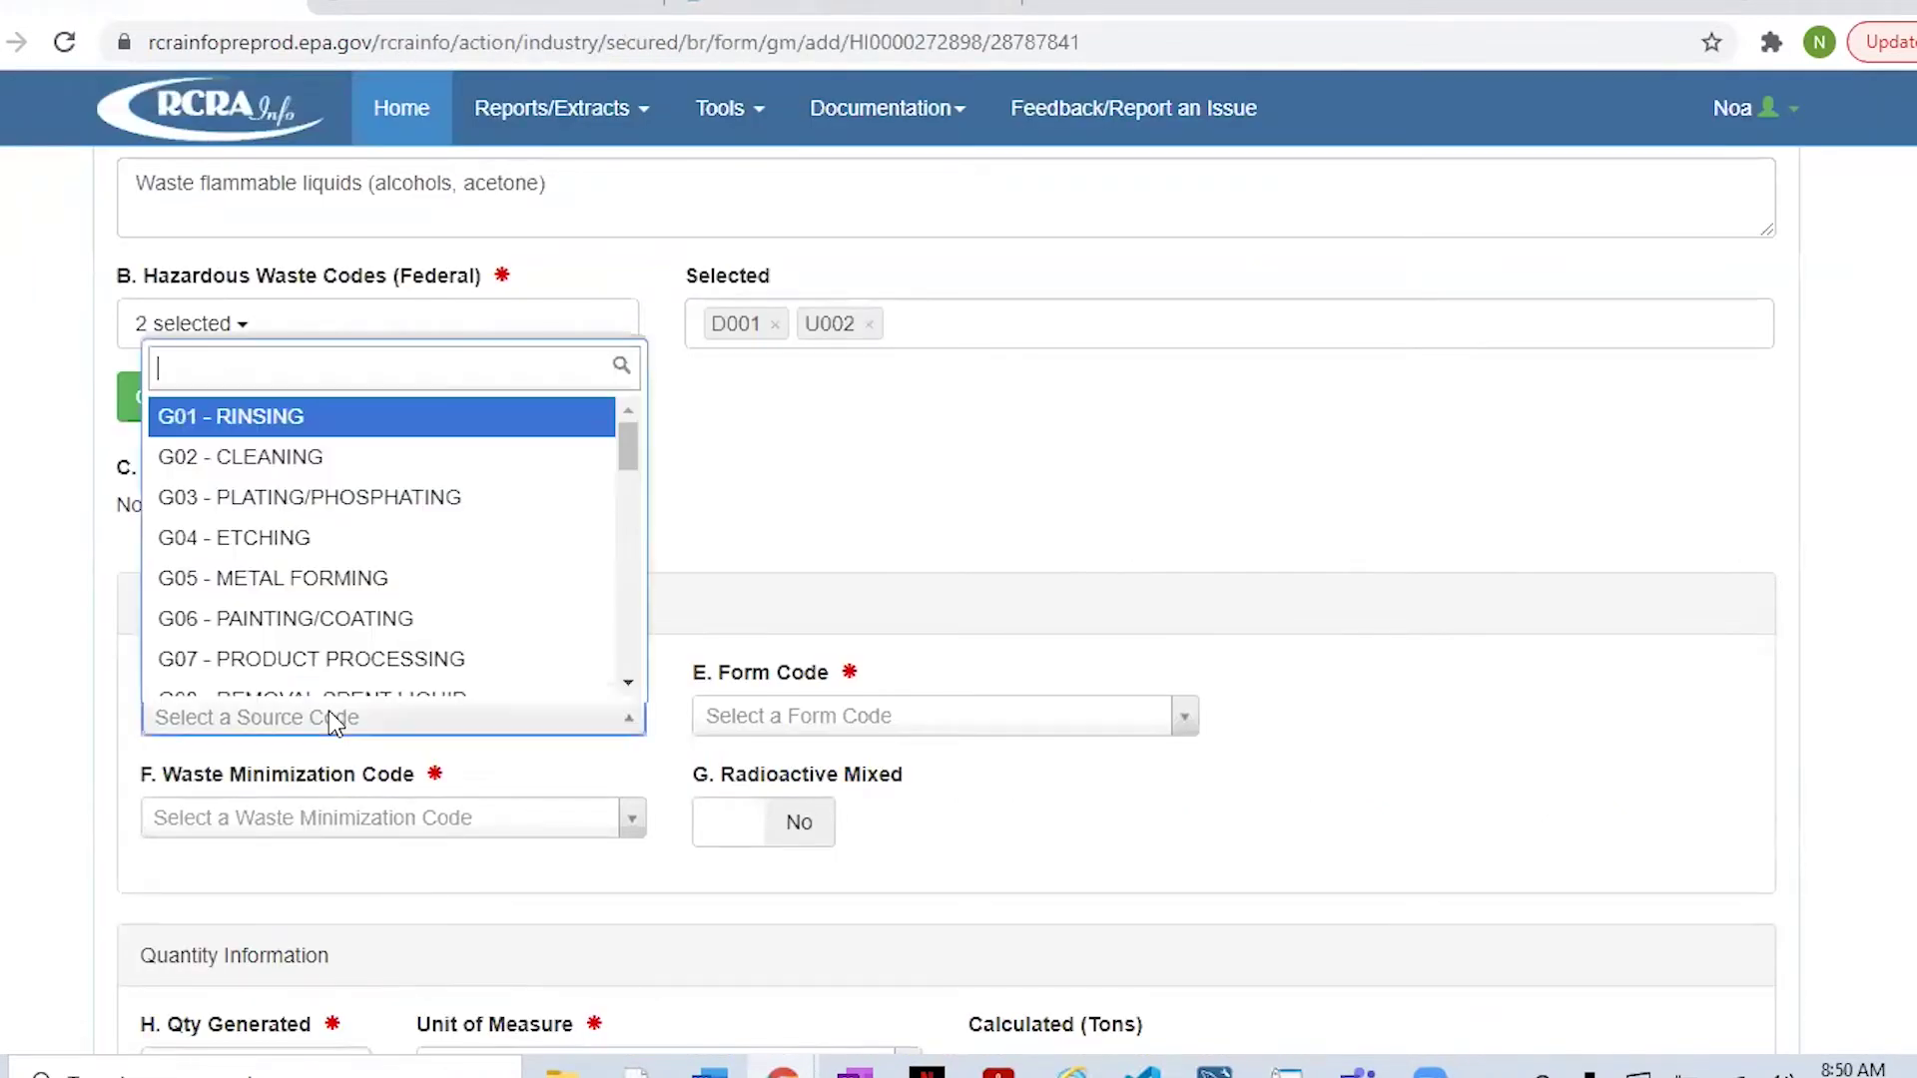
pyautogui.click(627, 565)
pyautogui.click(454, 520)
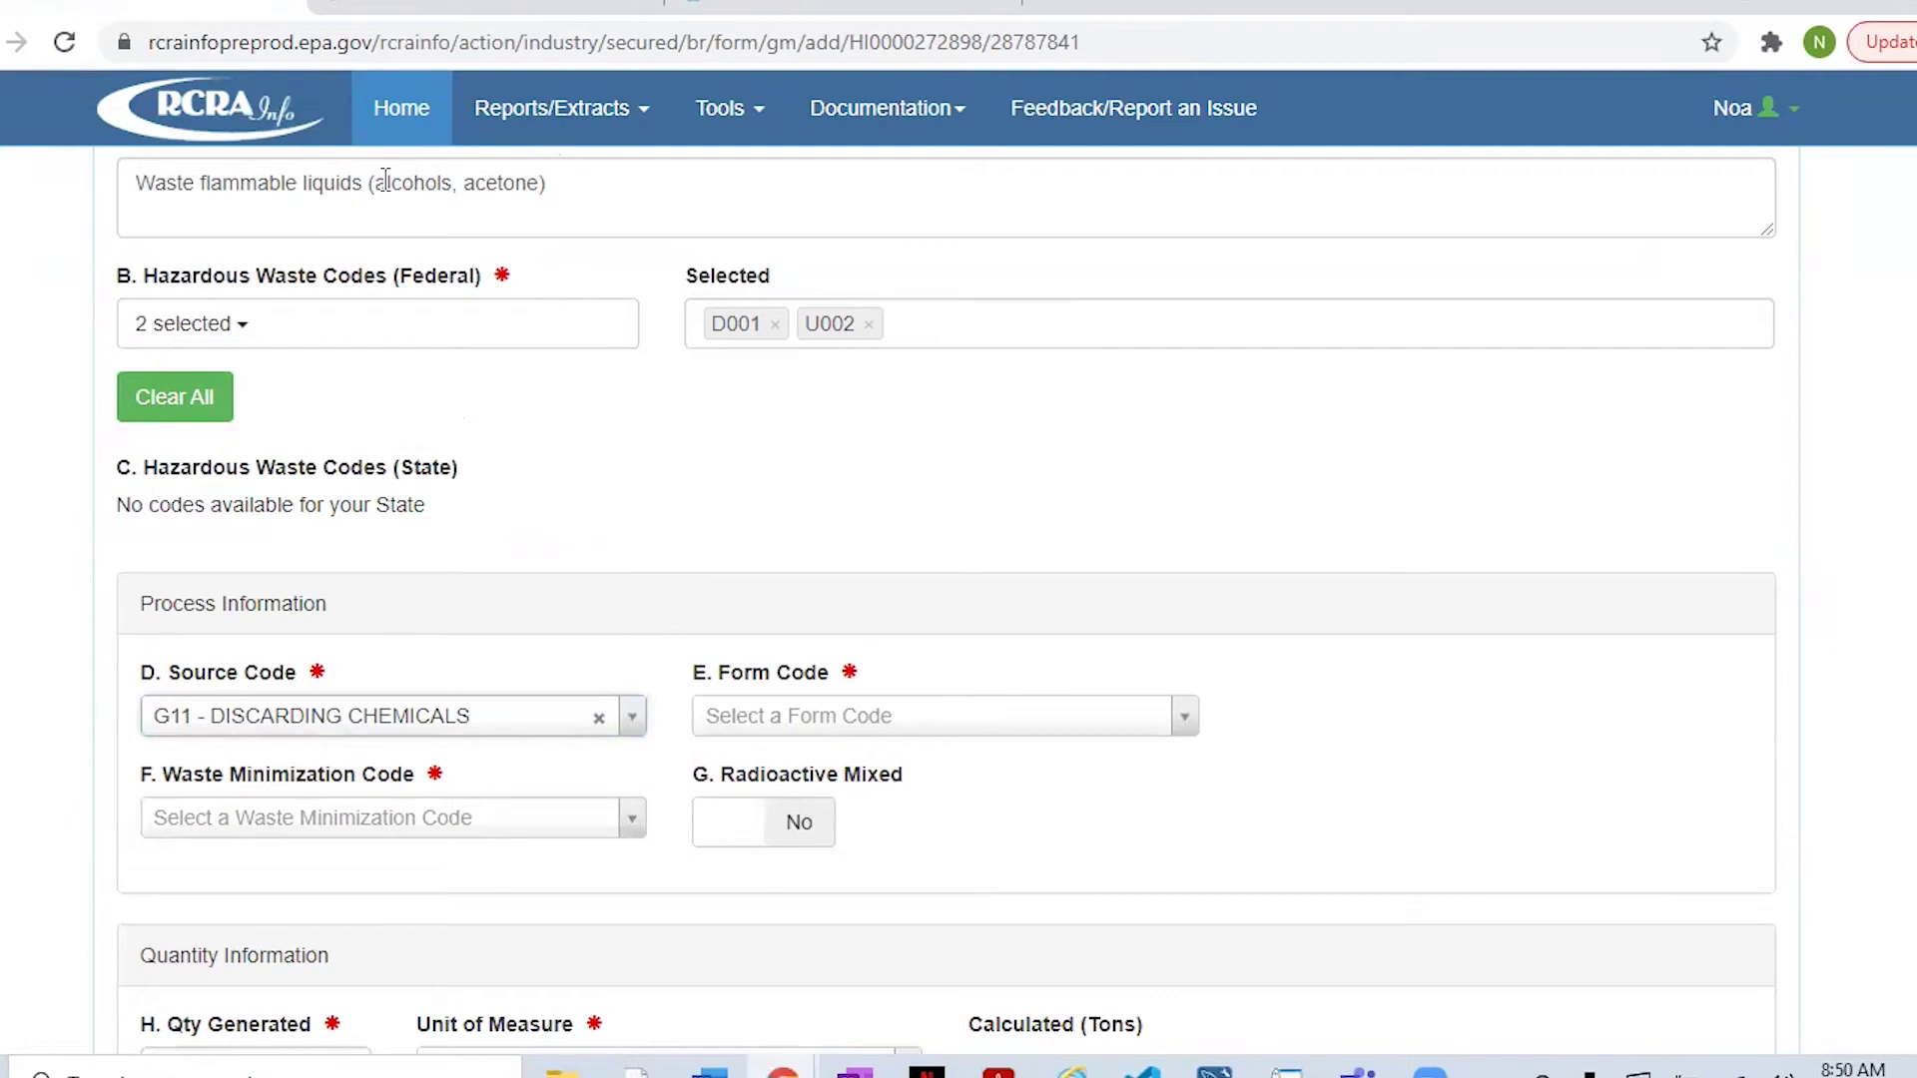
pyautogui.click(711, 16)
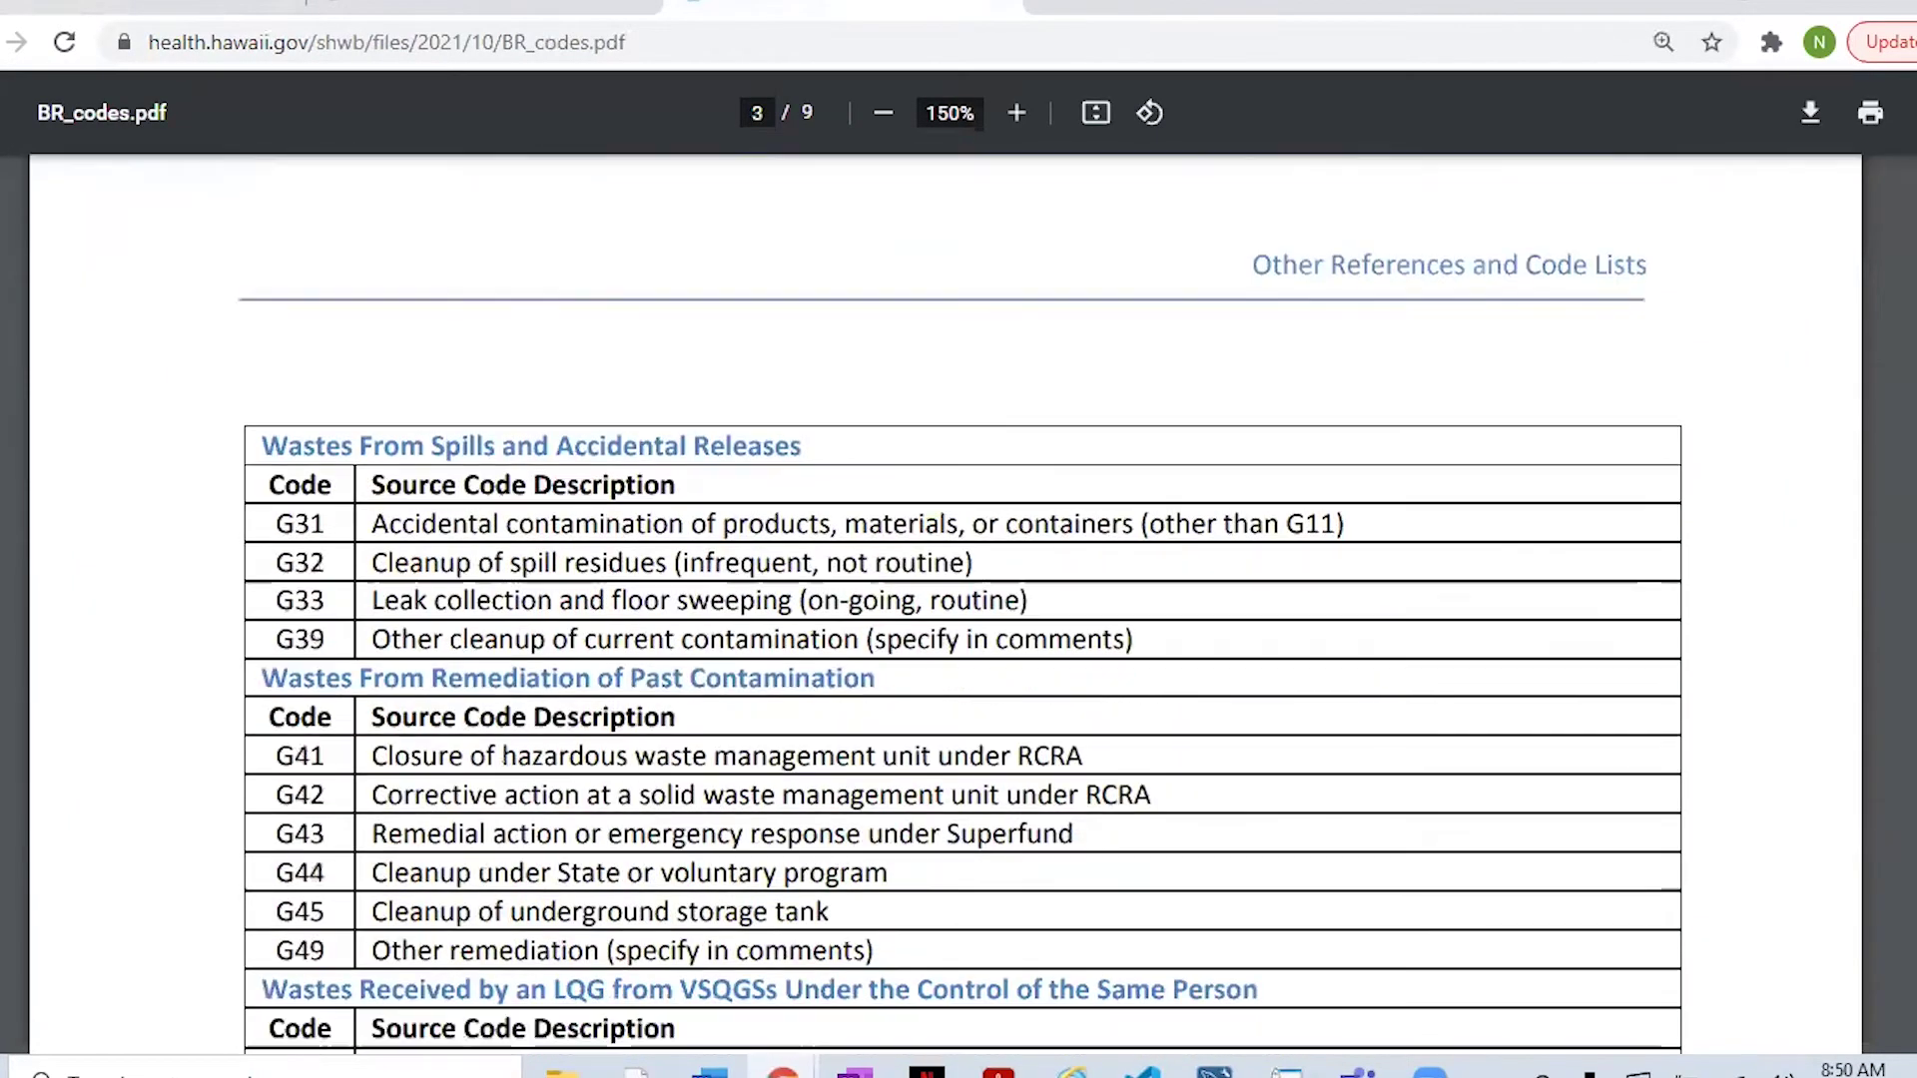
# - Scroll BR_codes.pdf to page 4's Organic Liquids form codes, down to W219
pyautogui.scroll(-15, 945, 603)
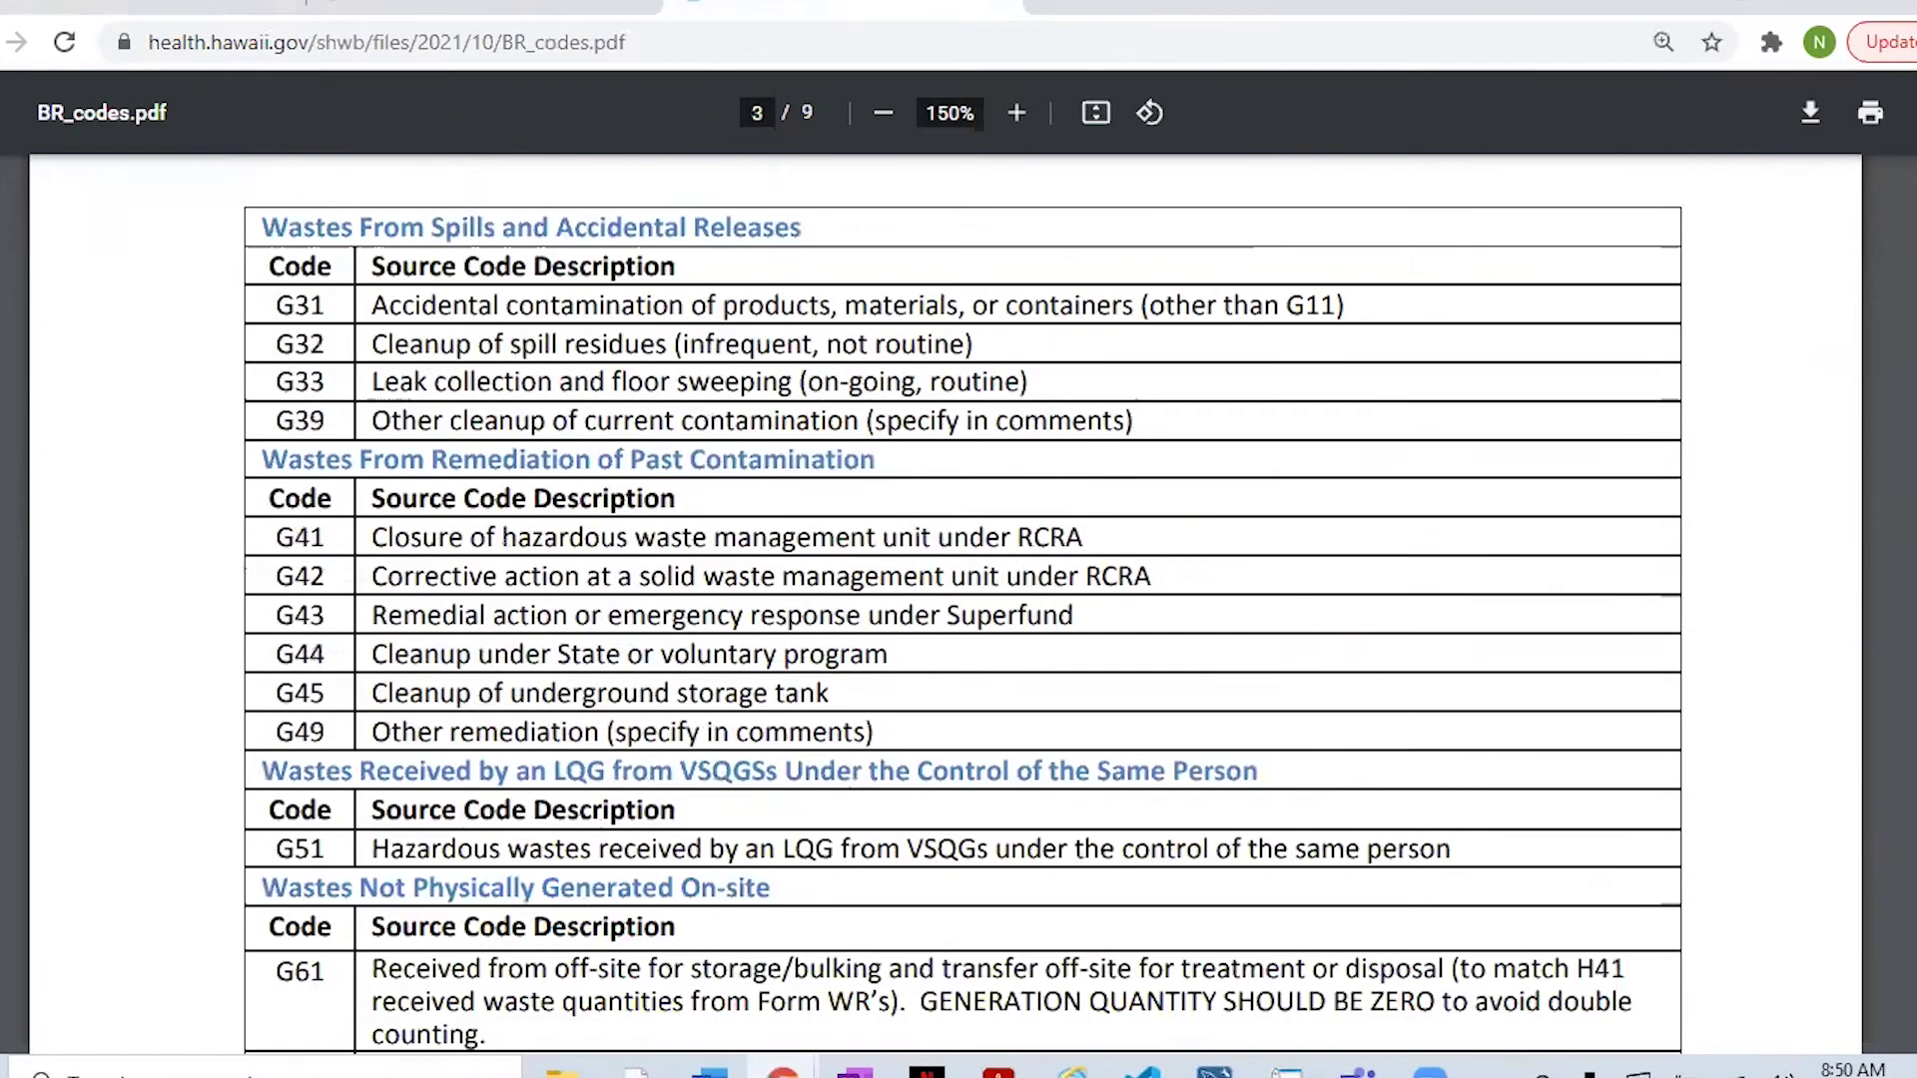
pyautogui.scroll(-8, 959, 603)
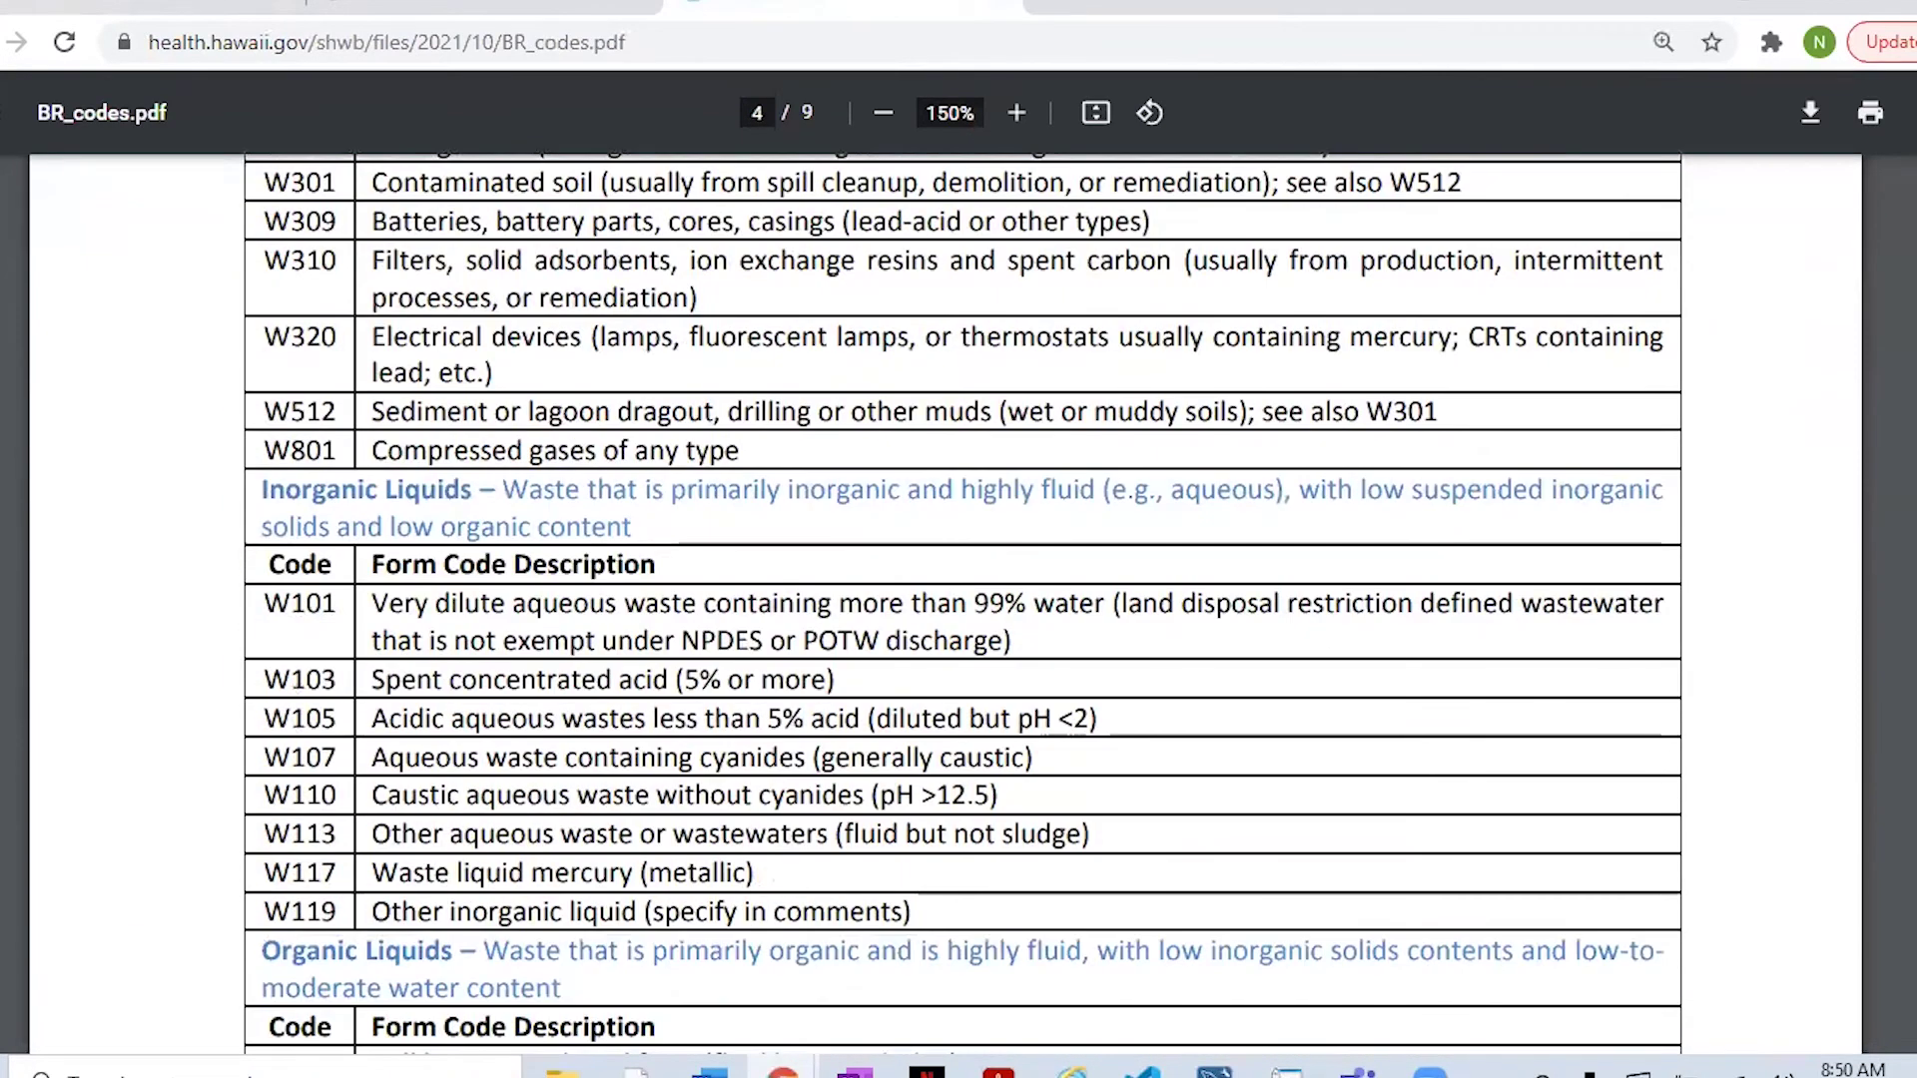
pyautogui.scroll(-4, 958, 604)
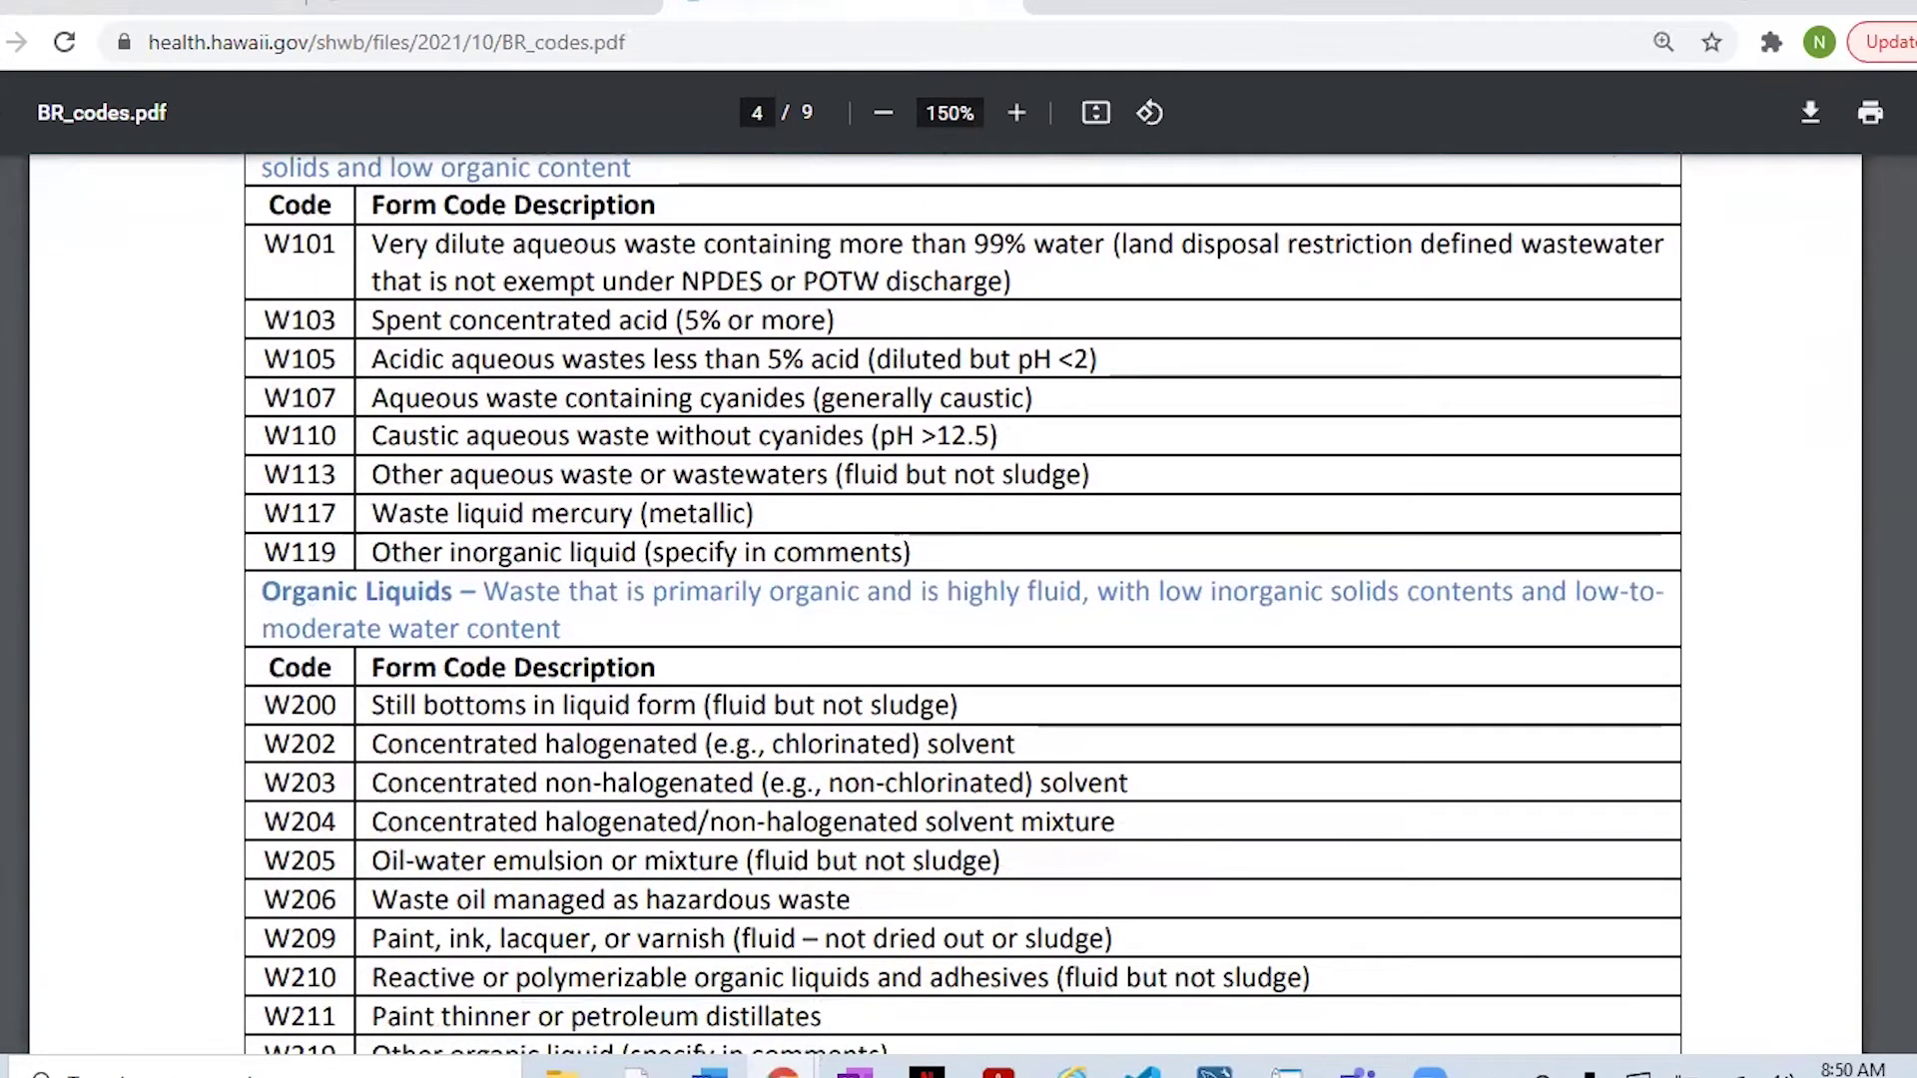
pyautogui.scroll(-2, 959, 603)
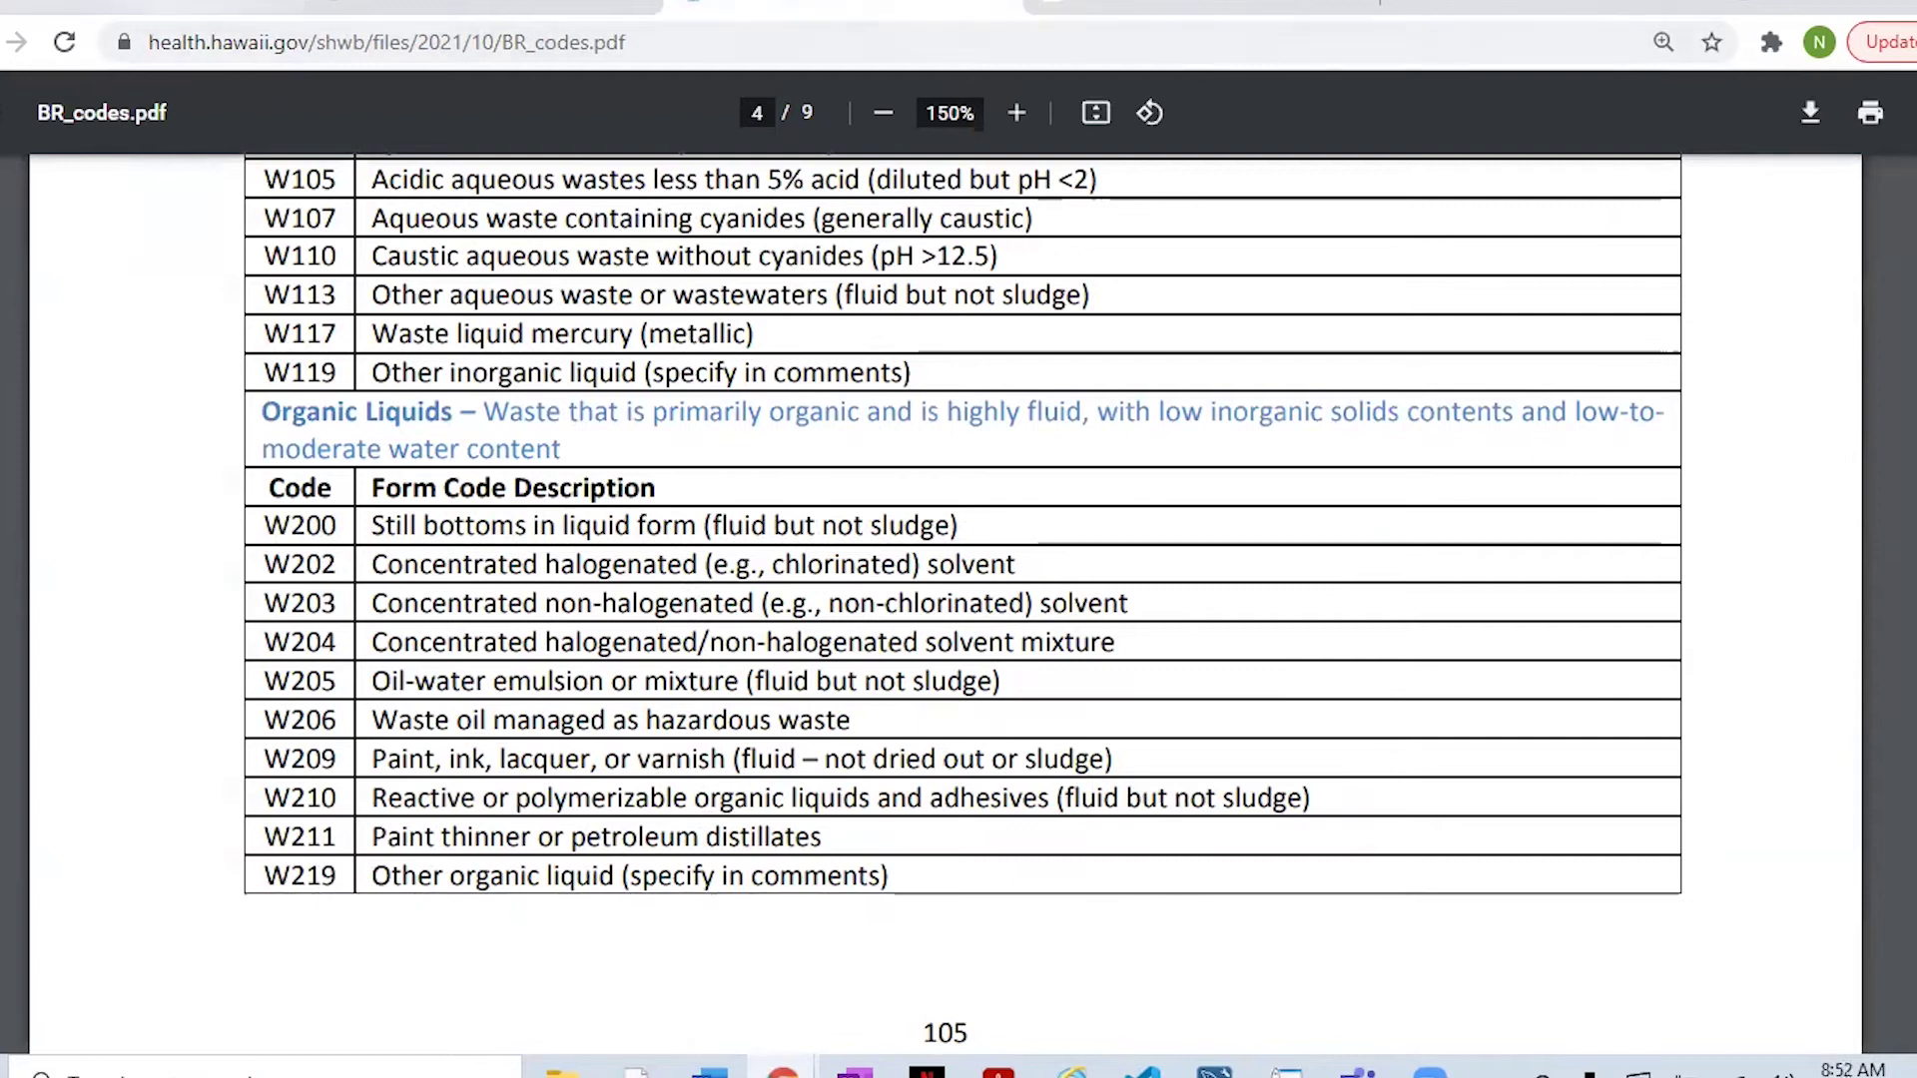
# - Set Form Code W219 - OTH ORGANIC LIQUID and Waste Minimization Code A on the GM form
pyautogui.hotkey('ctrl', 'shift', 'Tab')
pyautogui.click(797, 716)
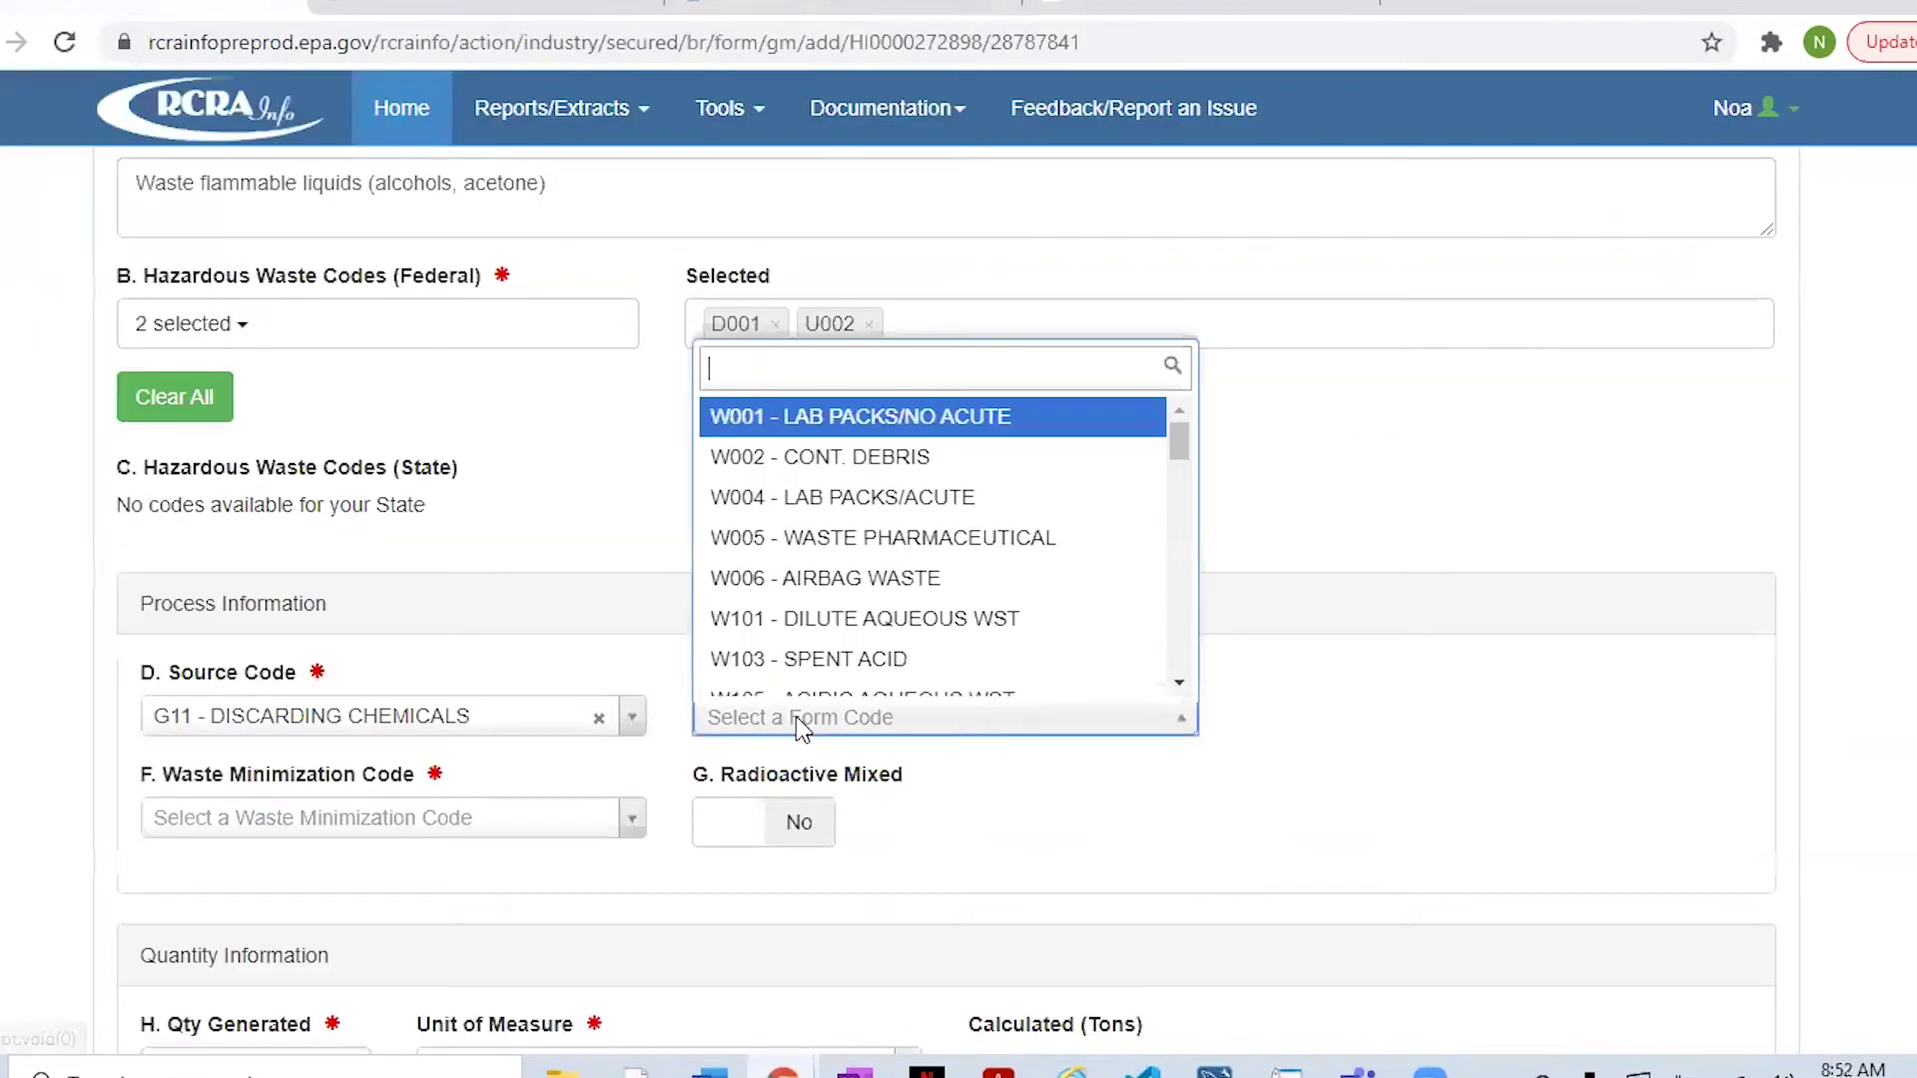
pyautogui.write('w219')
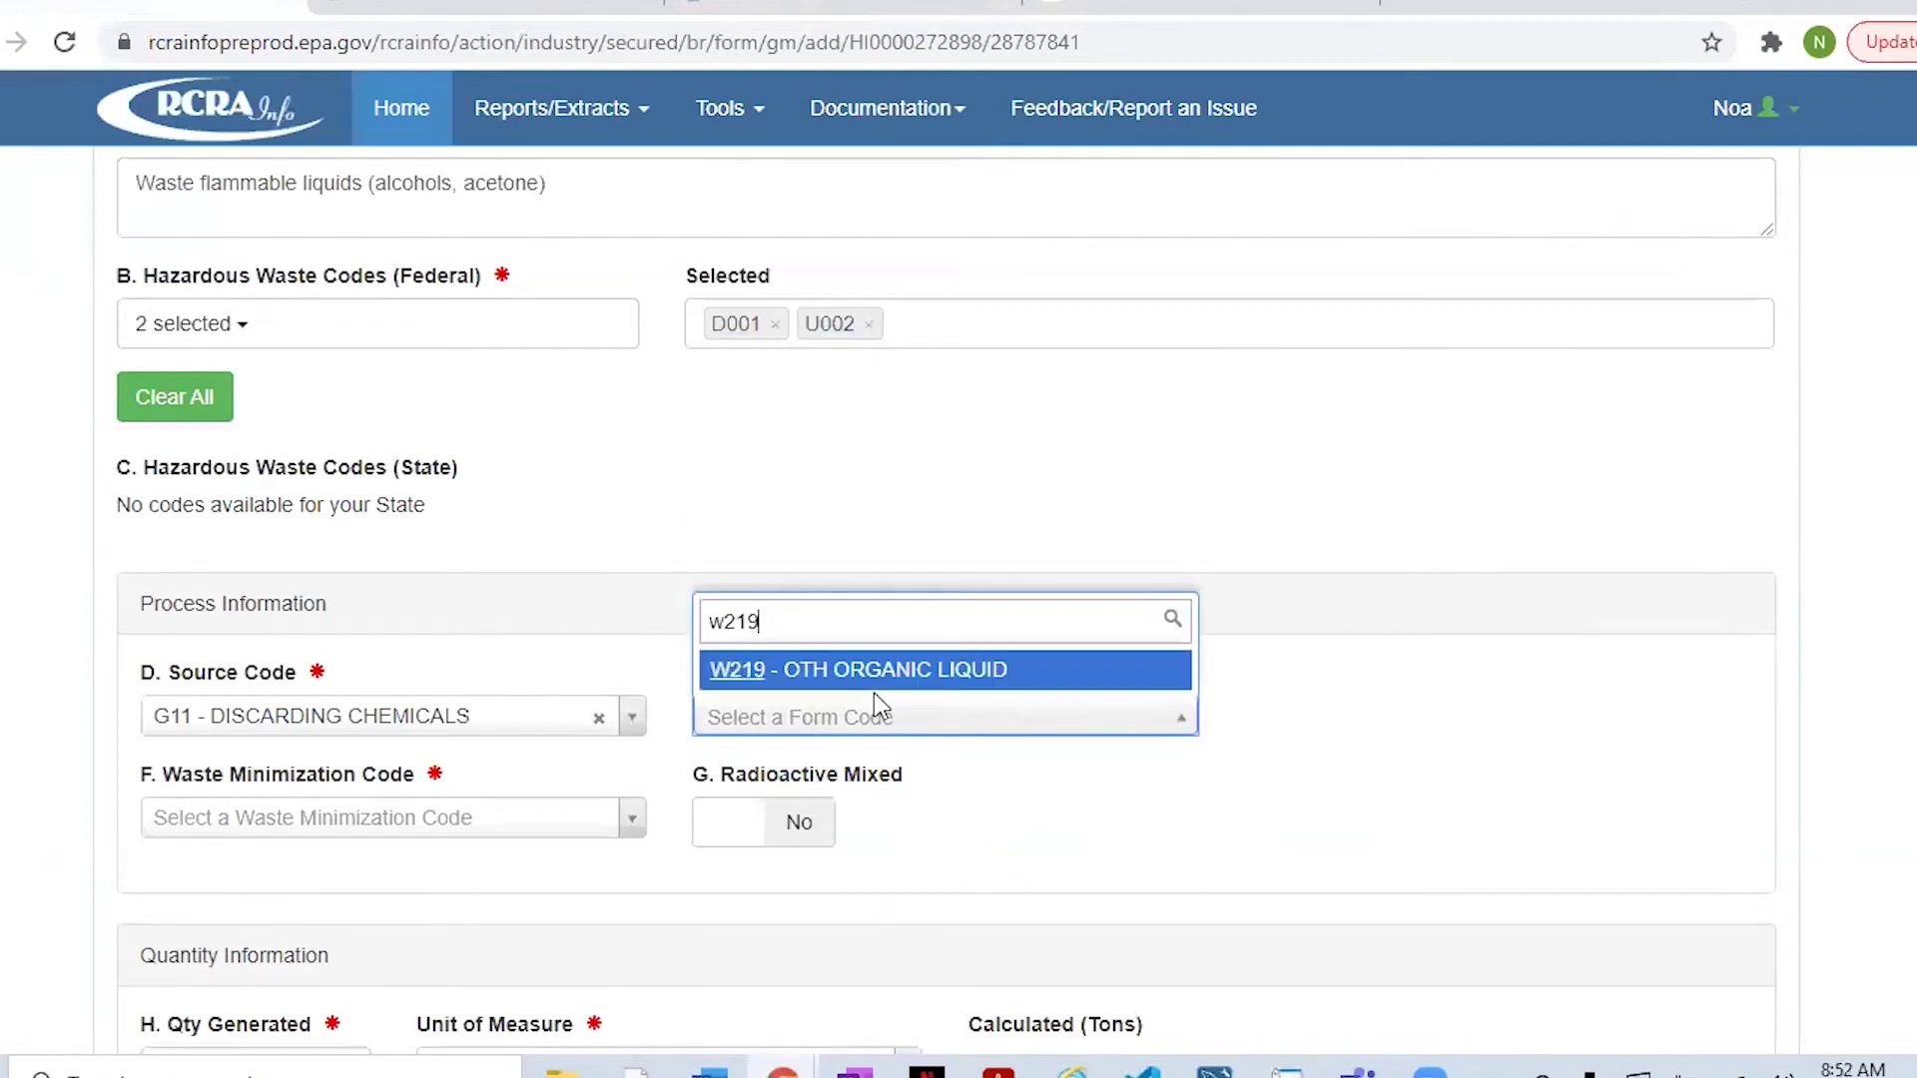
pyautogui.press('Return')
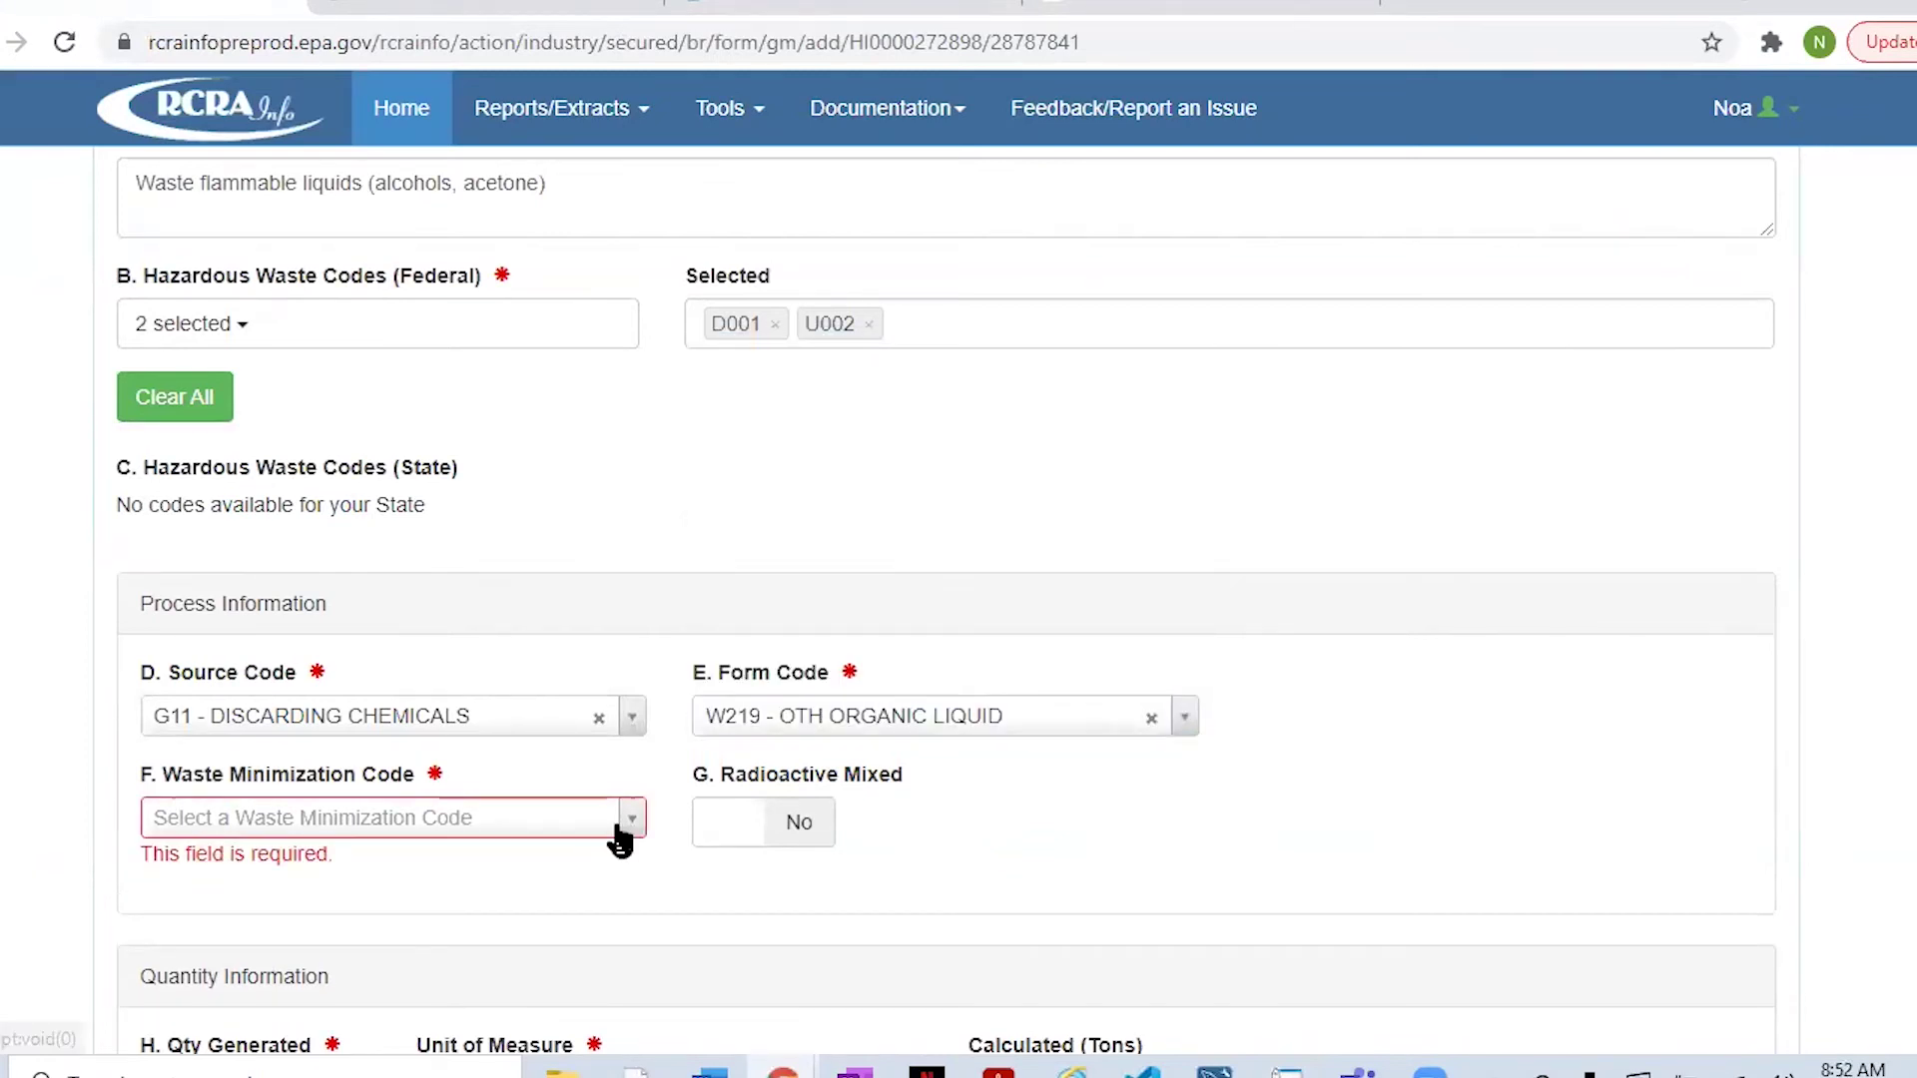
pyautogui.click(629, 821)
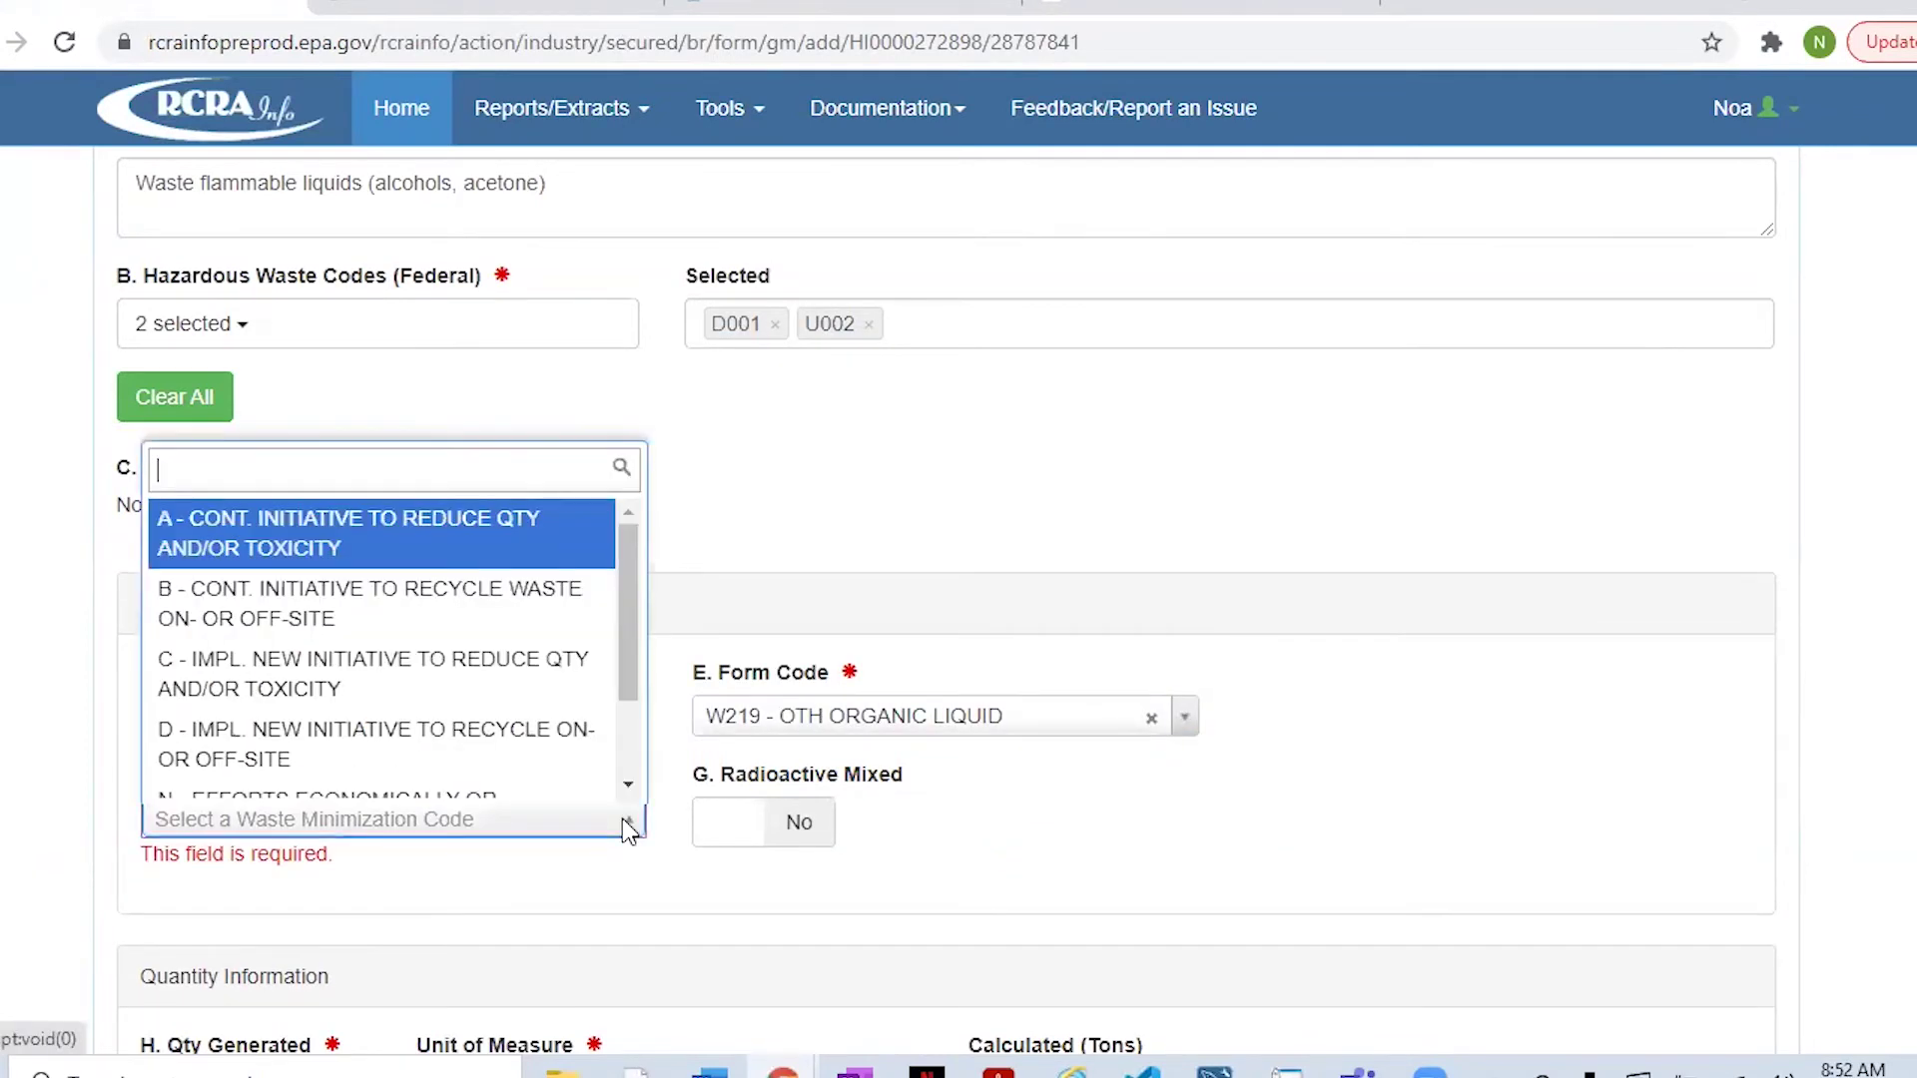
pyautogui.click(527, 534)
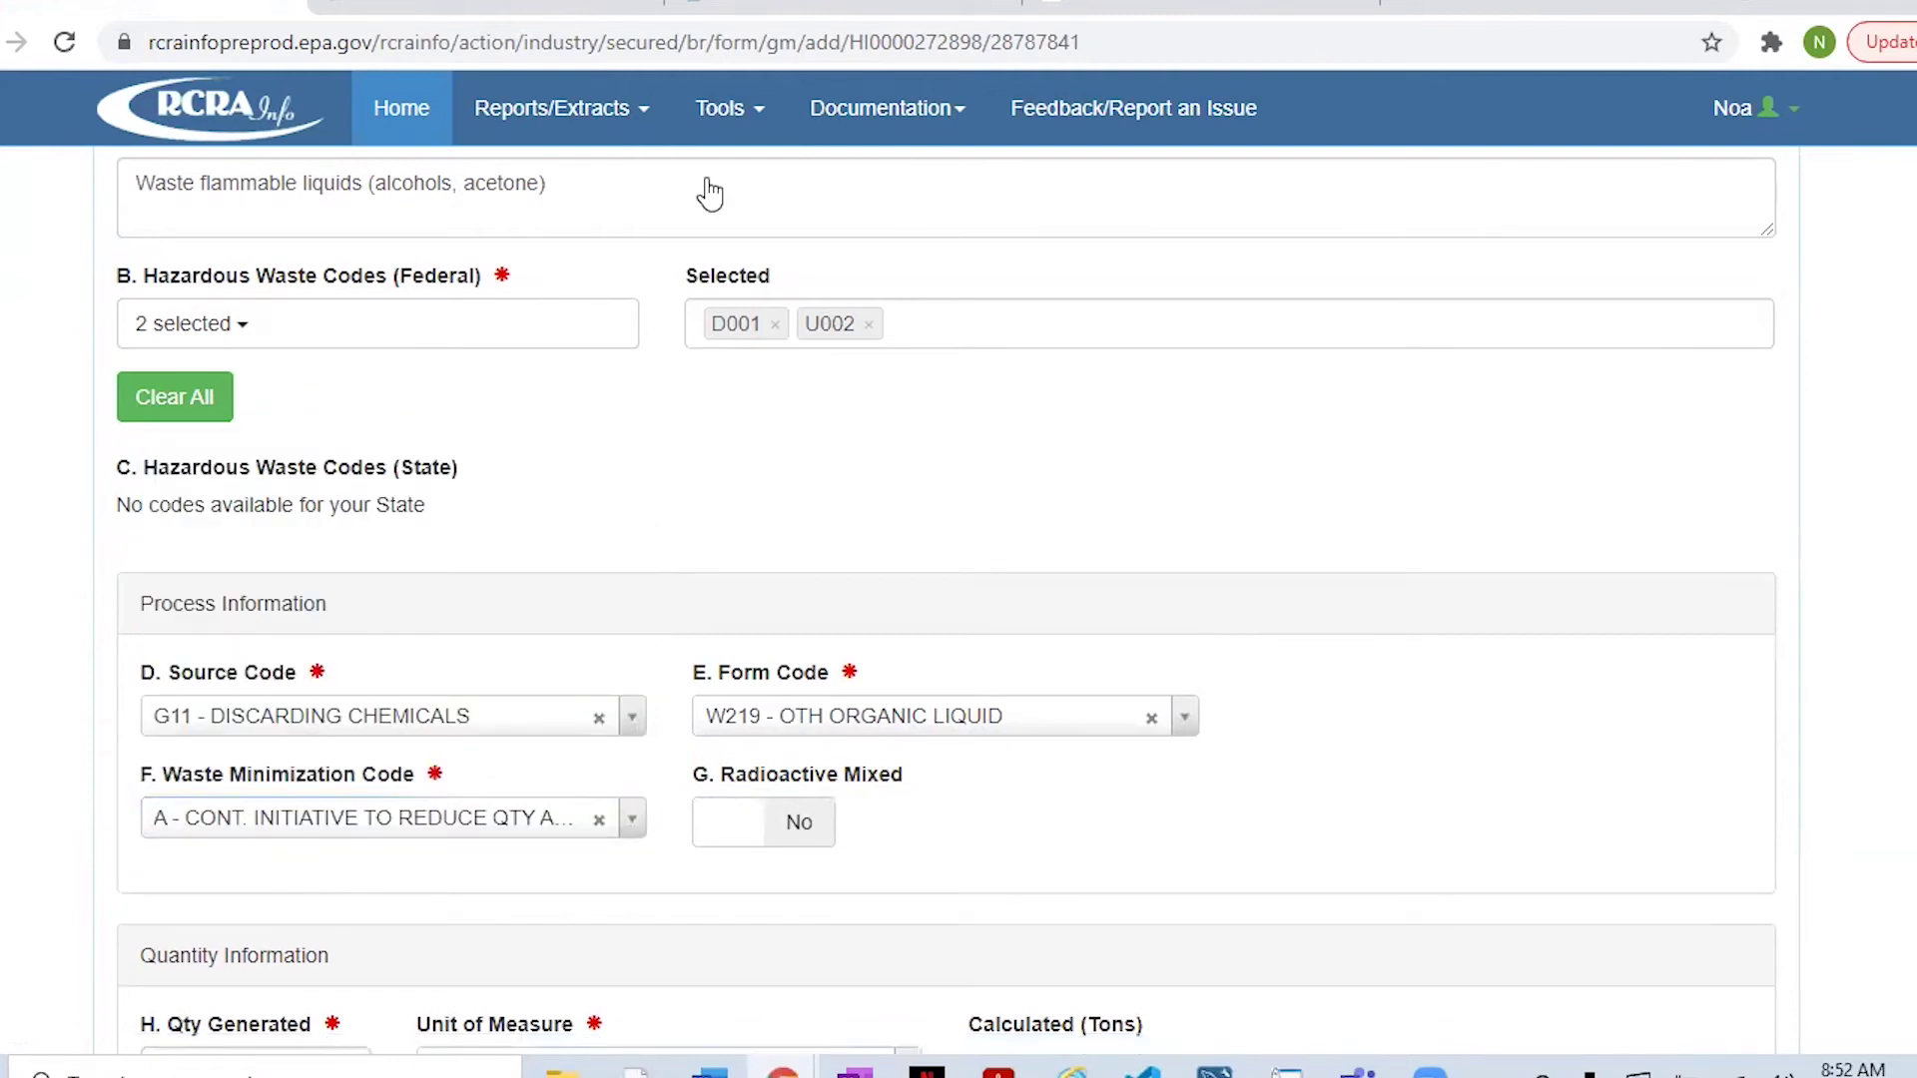
# - Review waste minimization codes A–X on pages 8–9 of BR_codes.pdf, then return to RCRAInfo
pyautogui.click(844, 5)
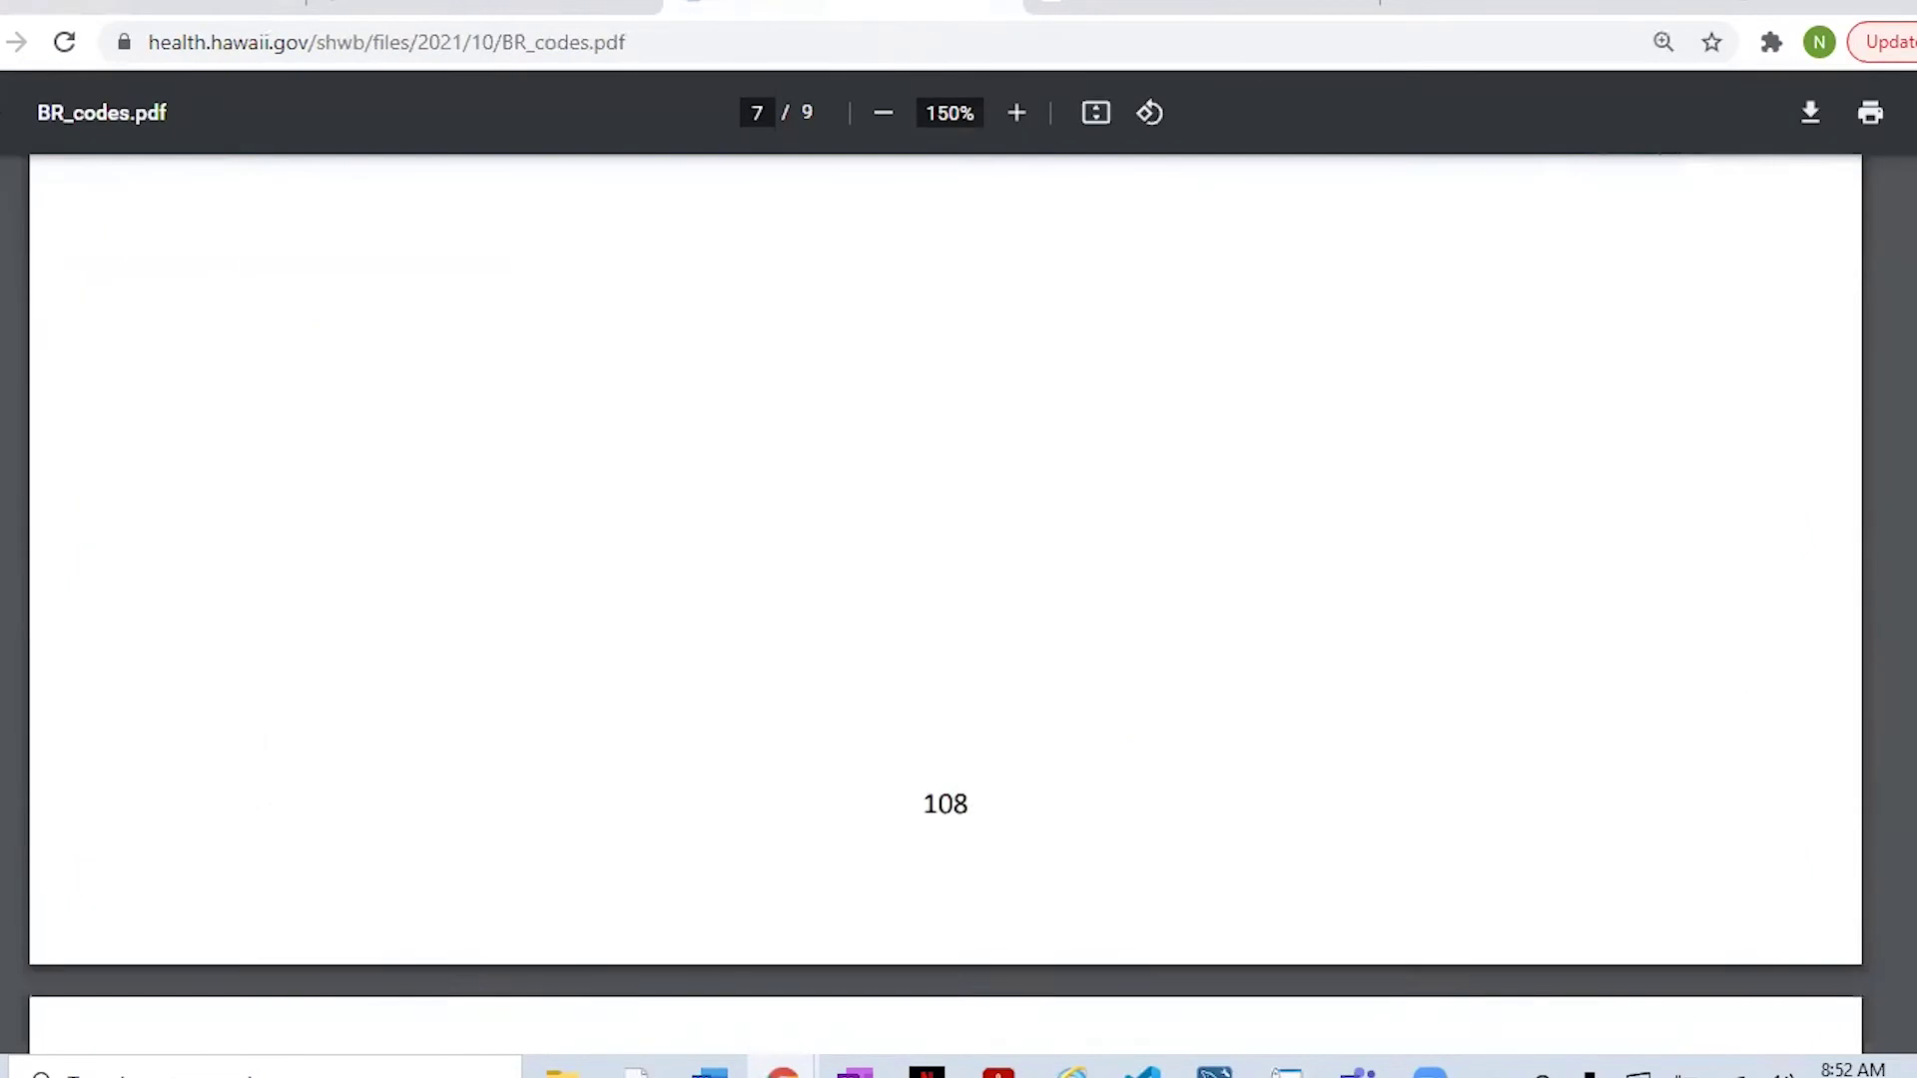
pyautogui.scroll(-5, 945, 599)
pyautogui.scroll(-8, 945, 599)
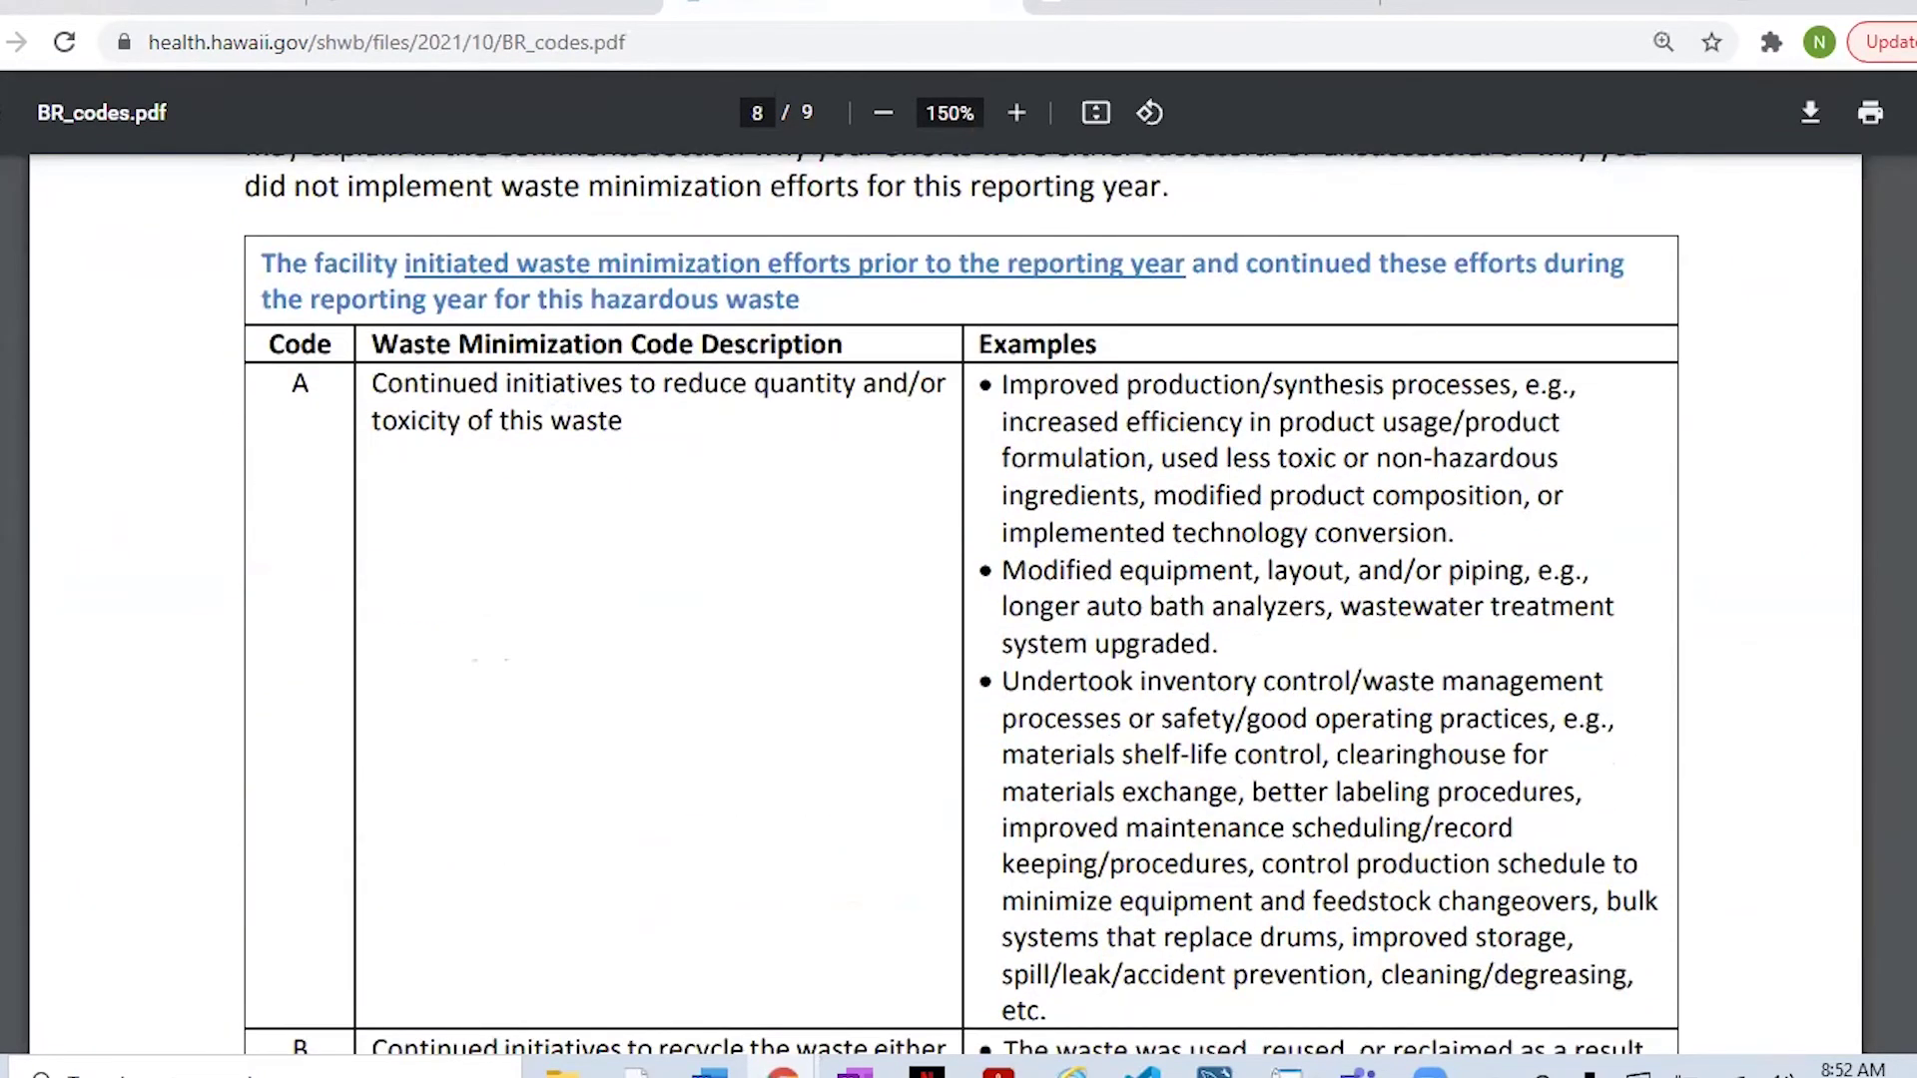
pyautogui.scroll(-1, 946, 599)
pyautogui.scroll(-1, 945, 600)
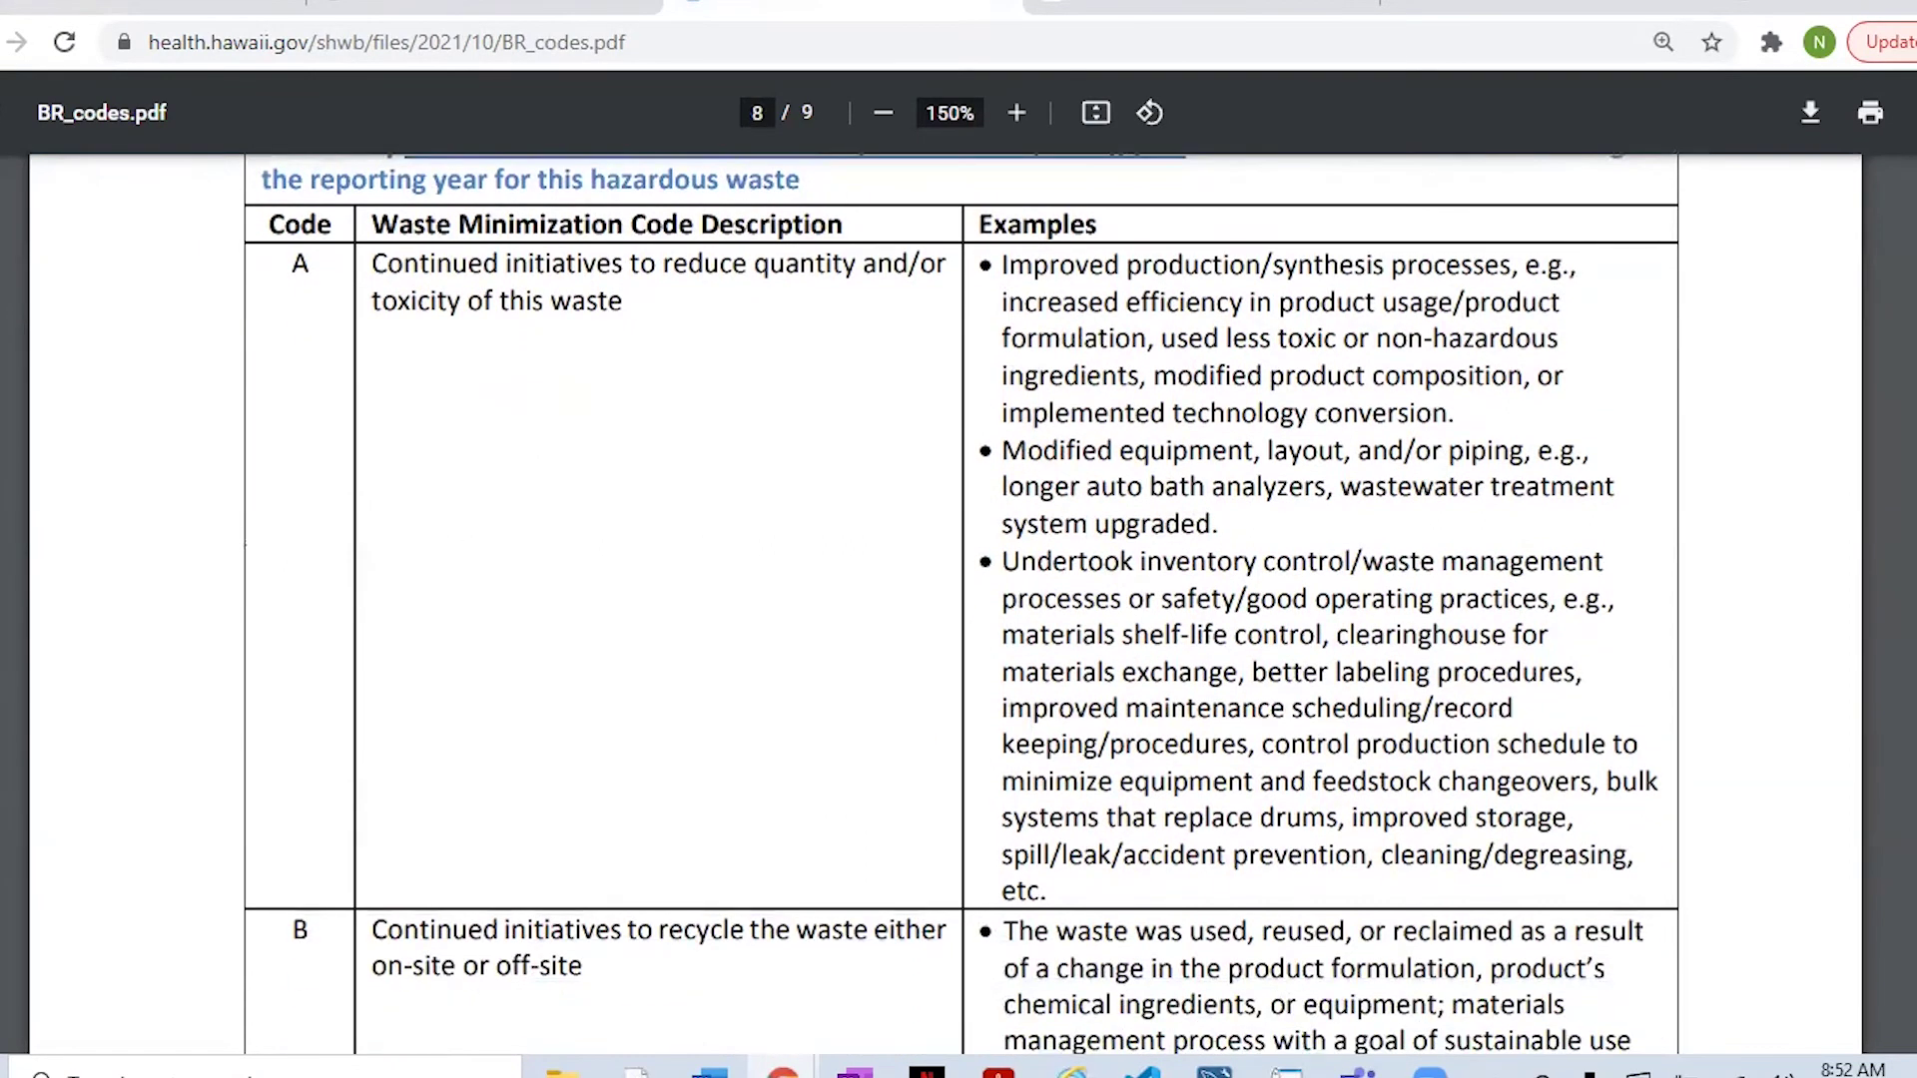
pyautogui.scroll(-8, 946, 599)
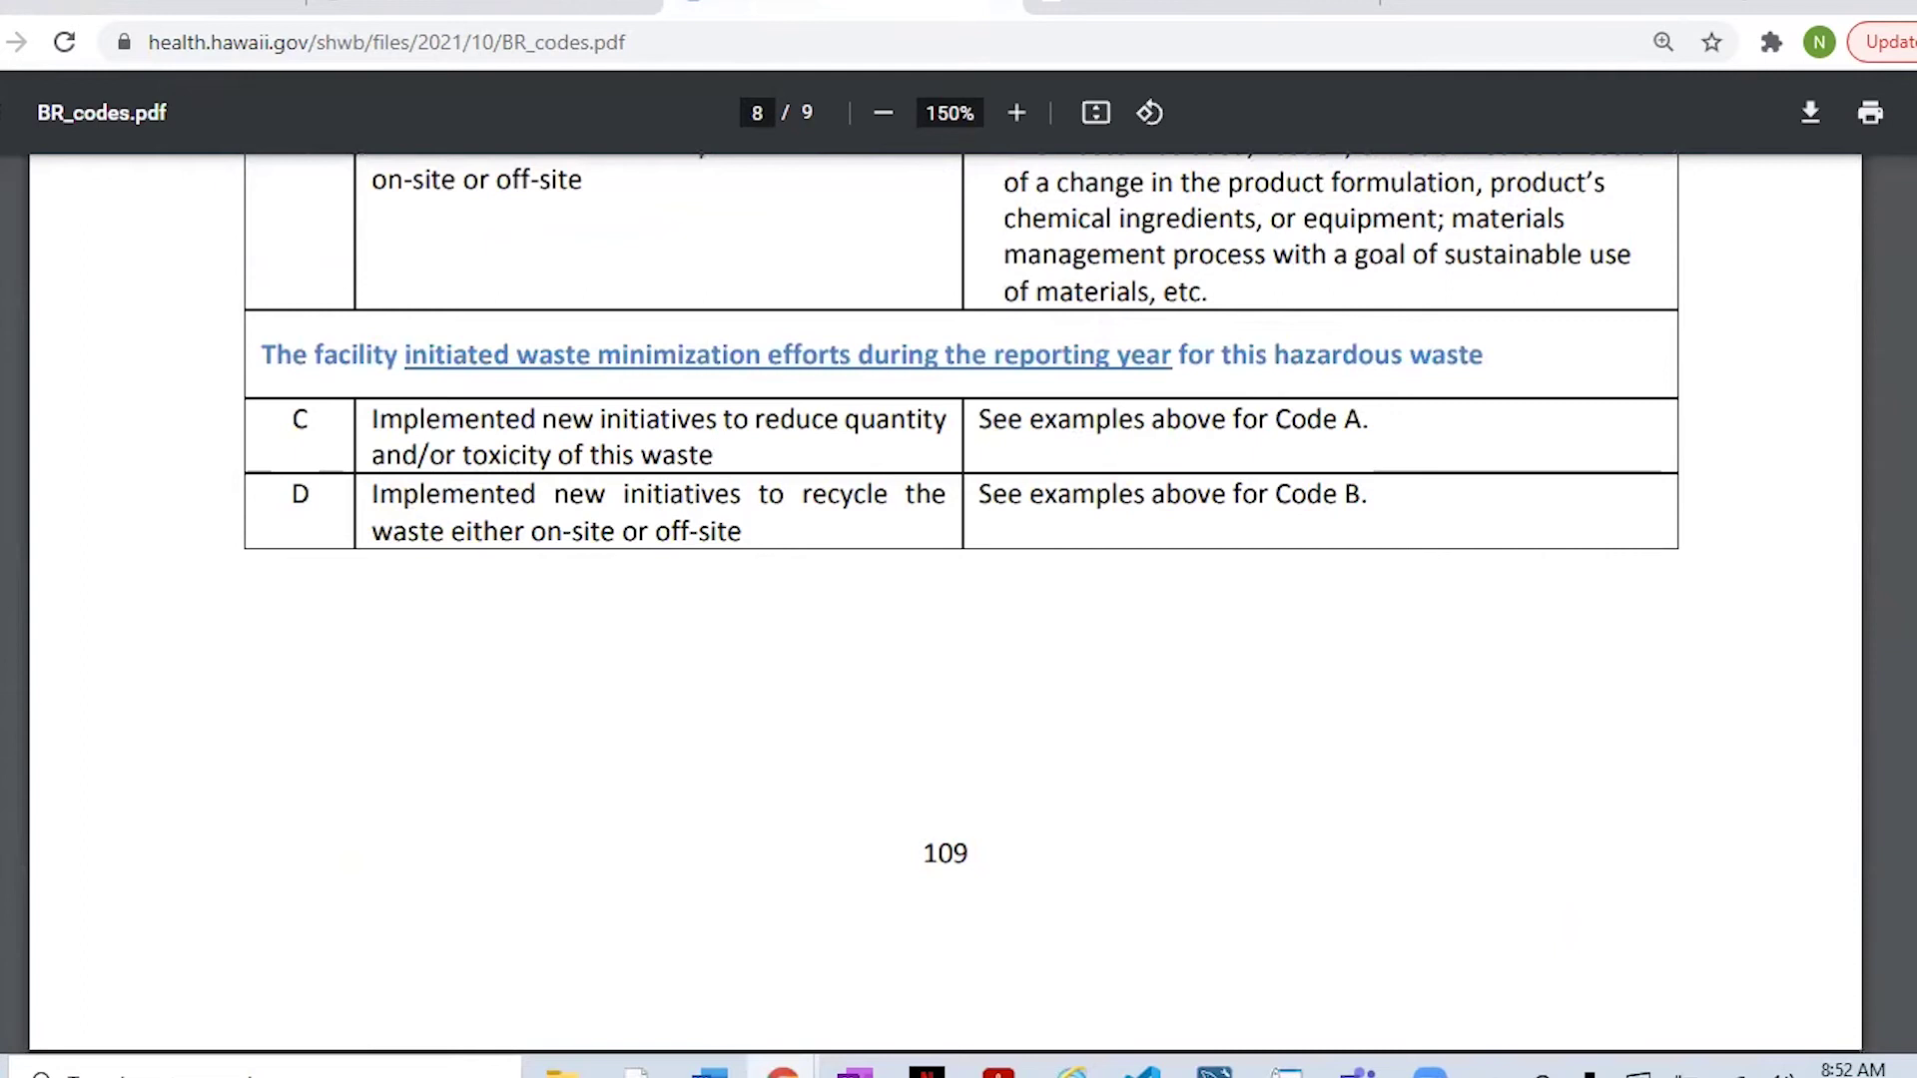
pyautogui.scroll(-8, 946, 599)
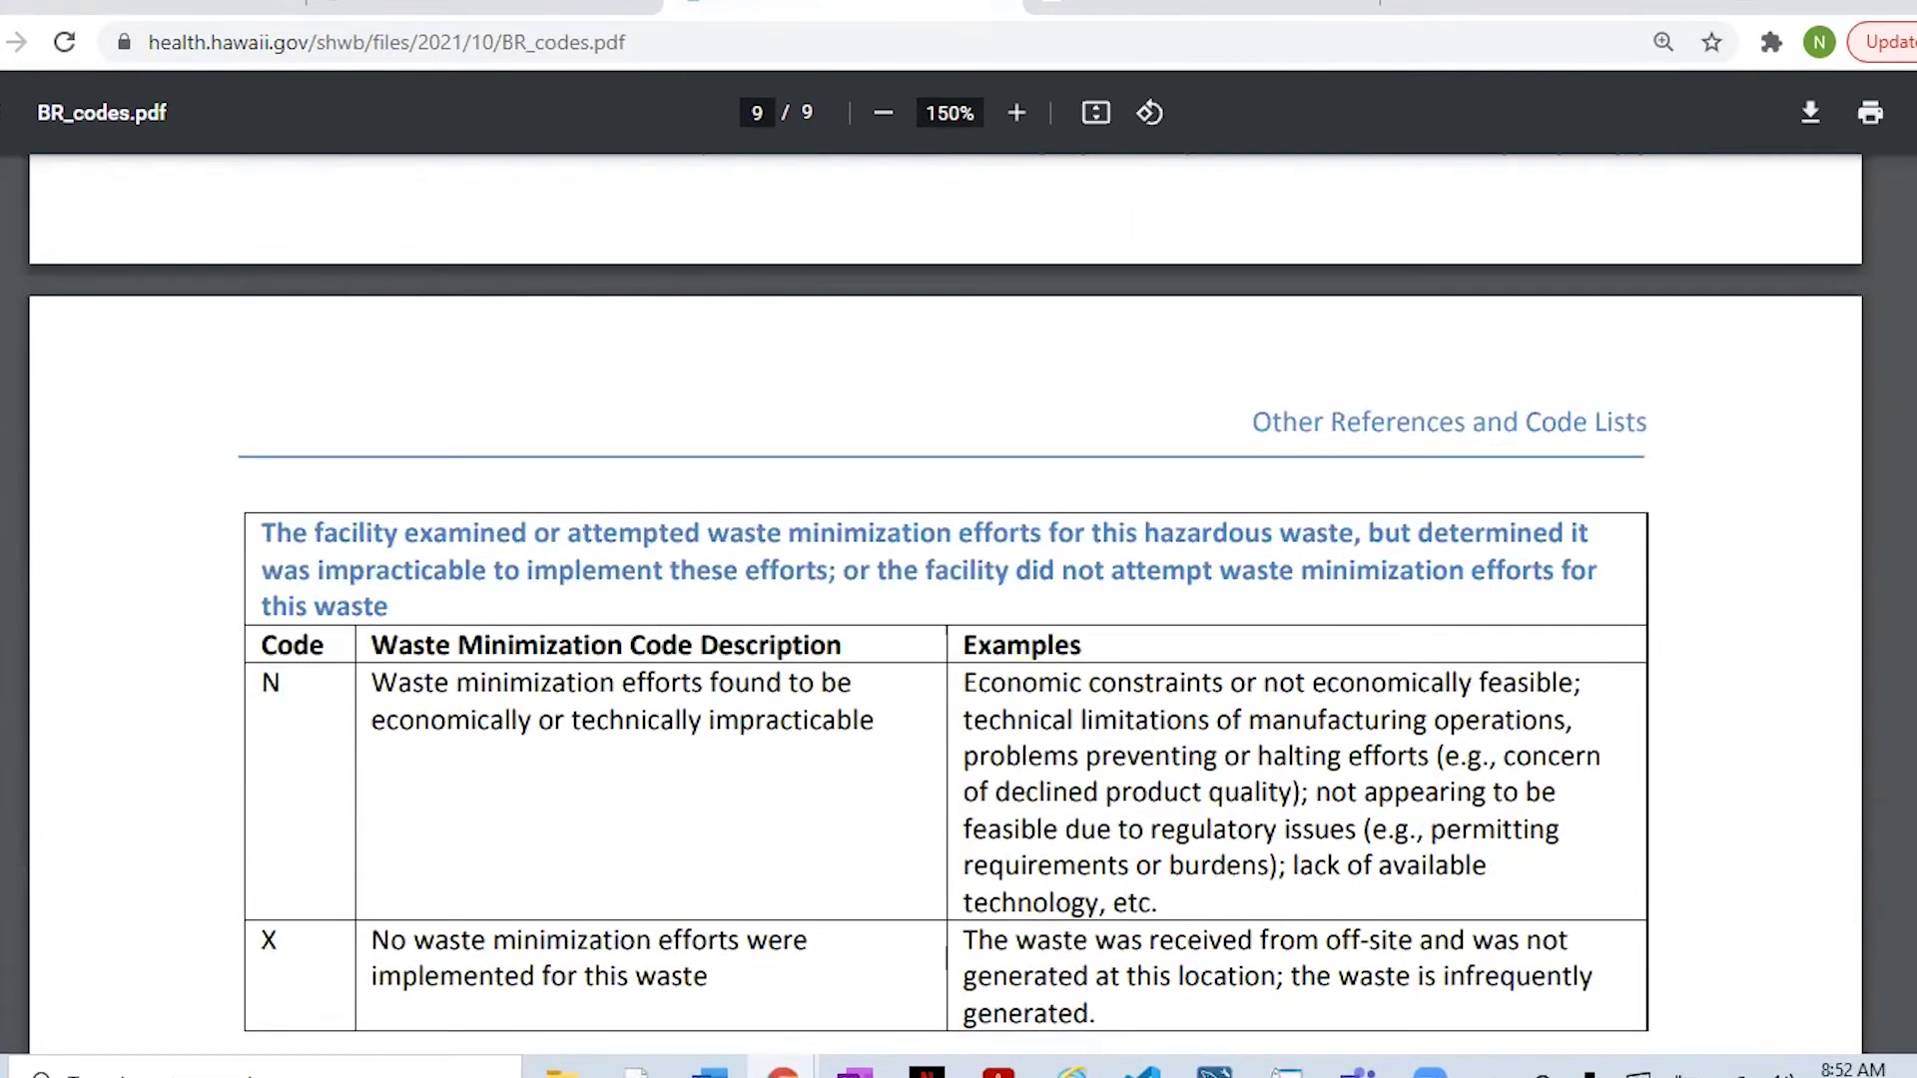
pyautogui.click(485, 6)
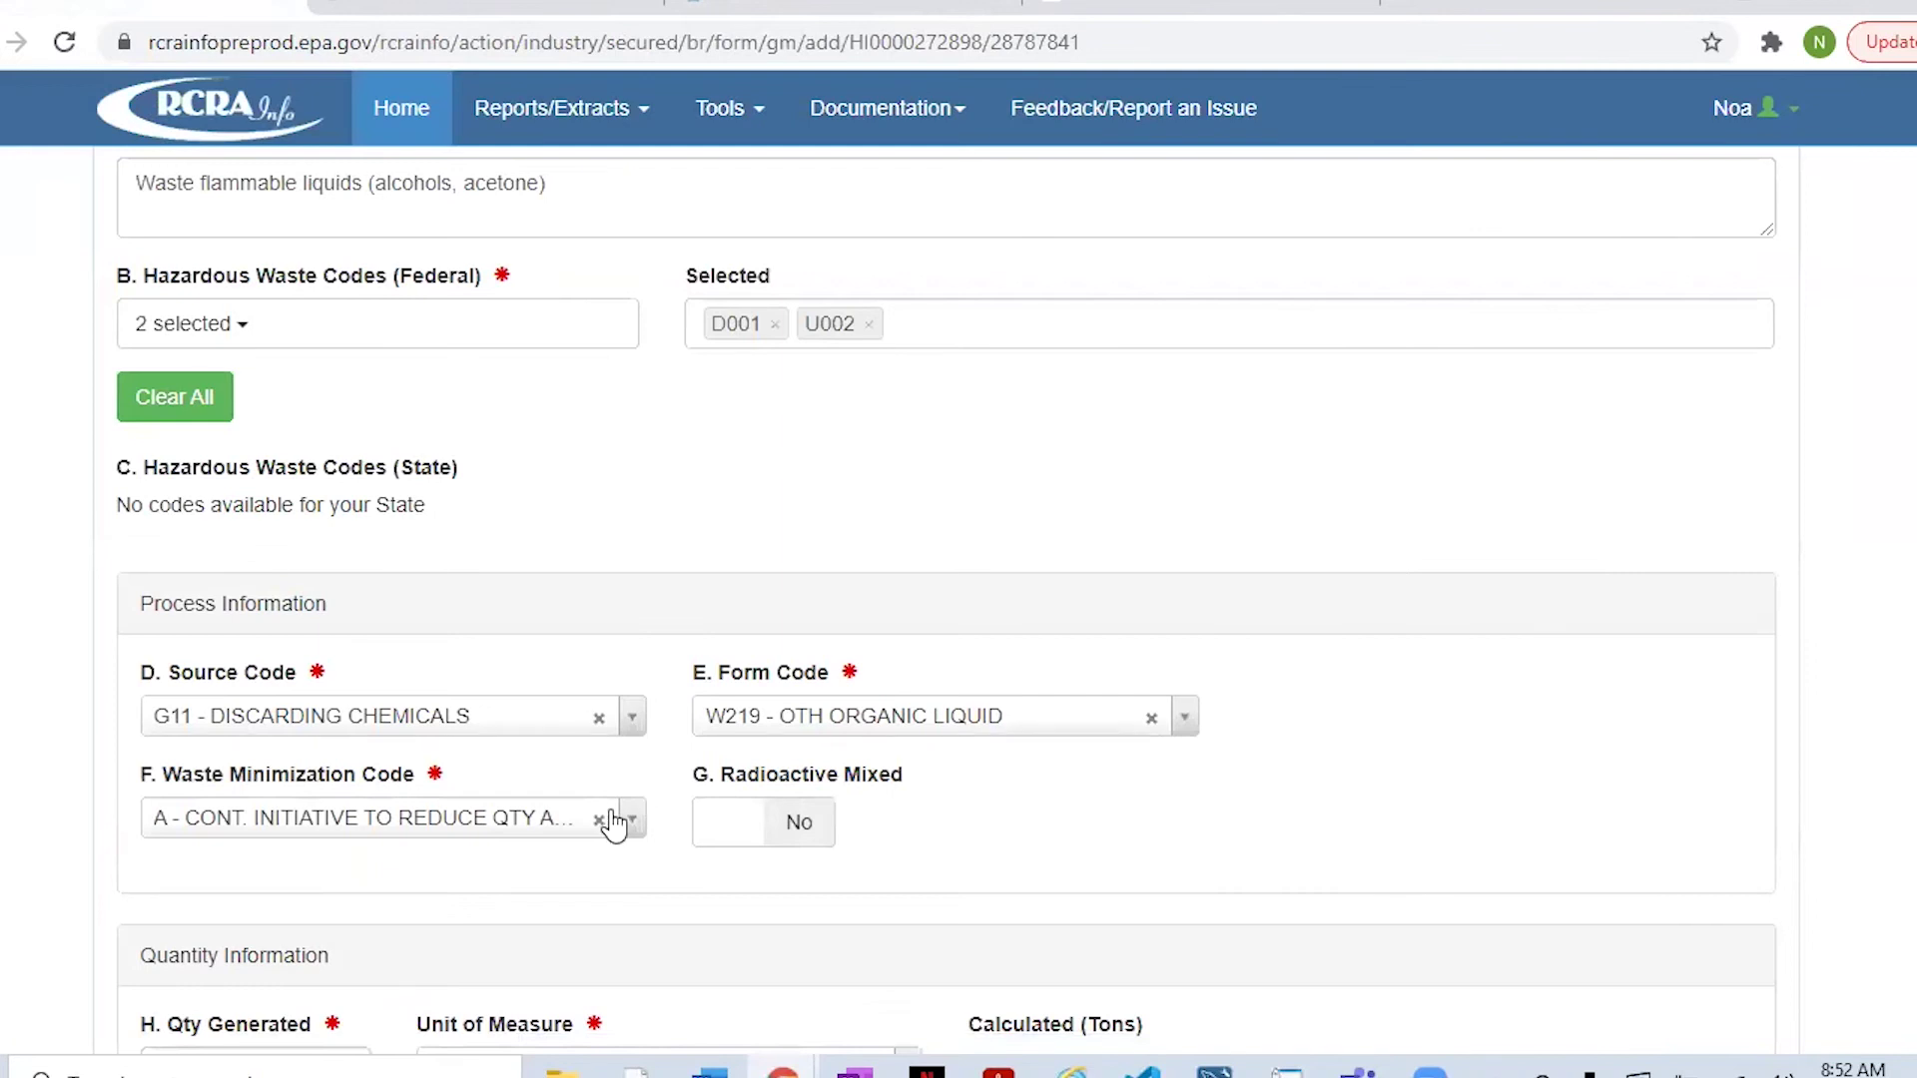
# - Open the drug store manifest PDF in Acrobat to check the generated quantity
pyautogui.scroll(-3, 947, 599)
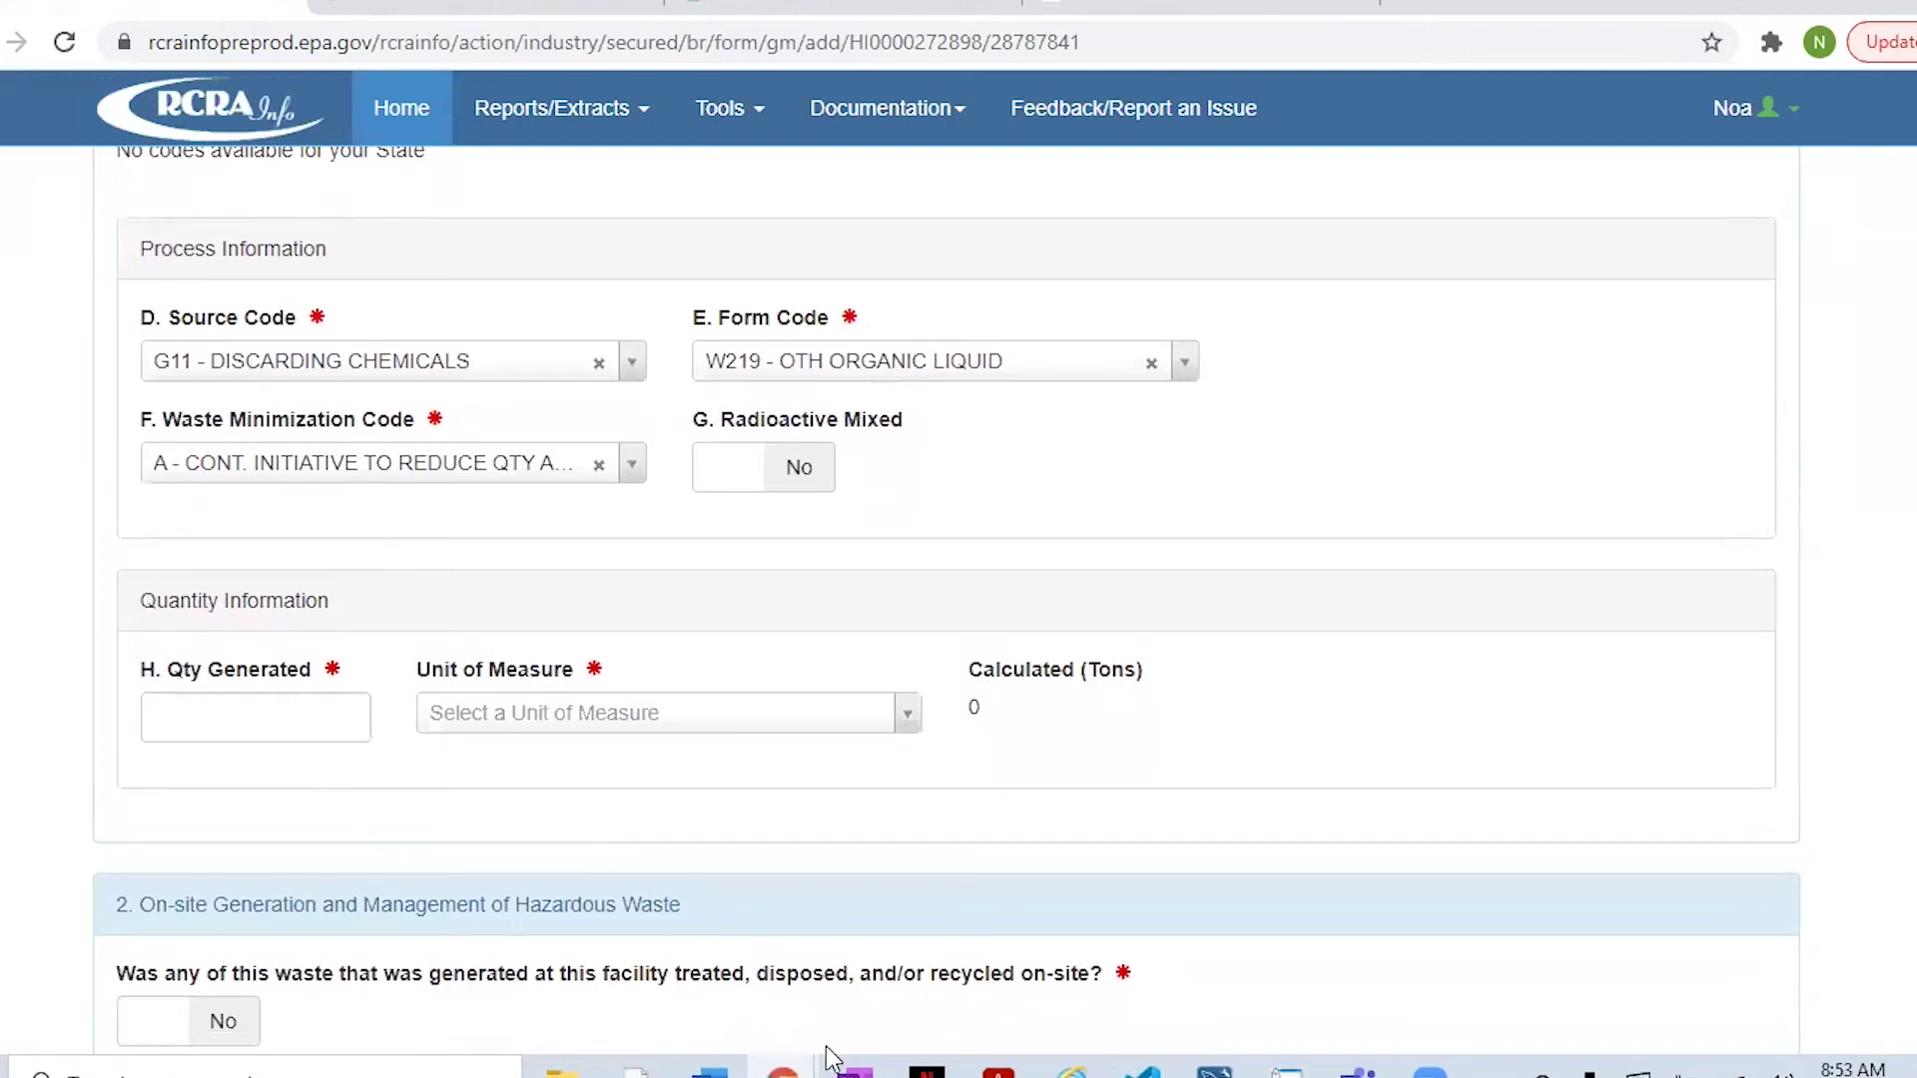
pyautogui.moveTo(996, 1071)
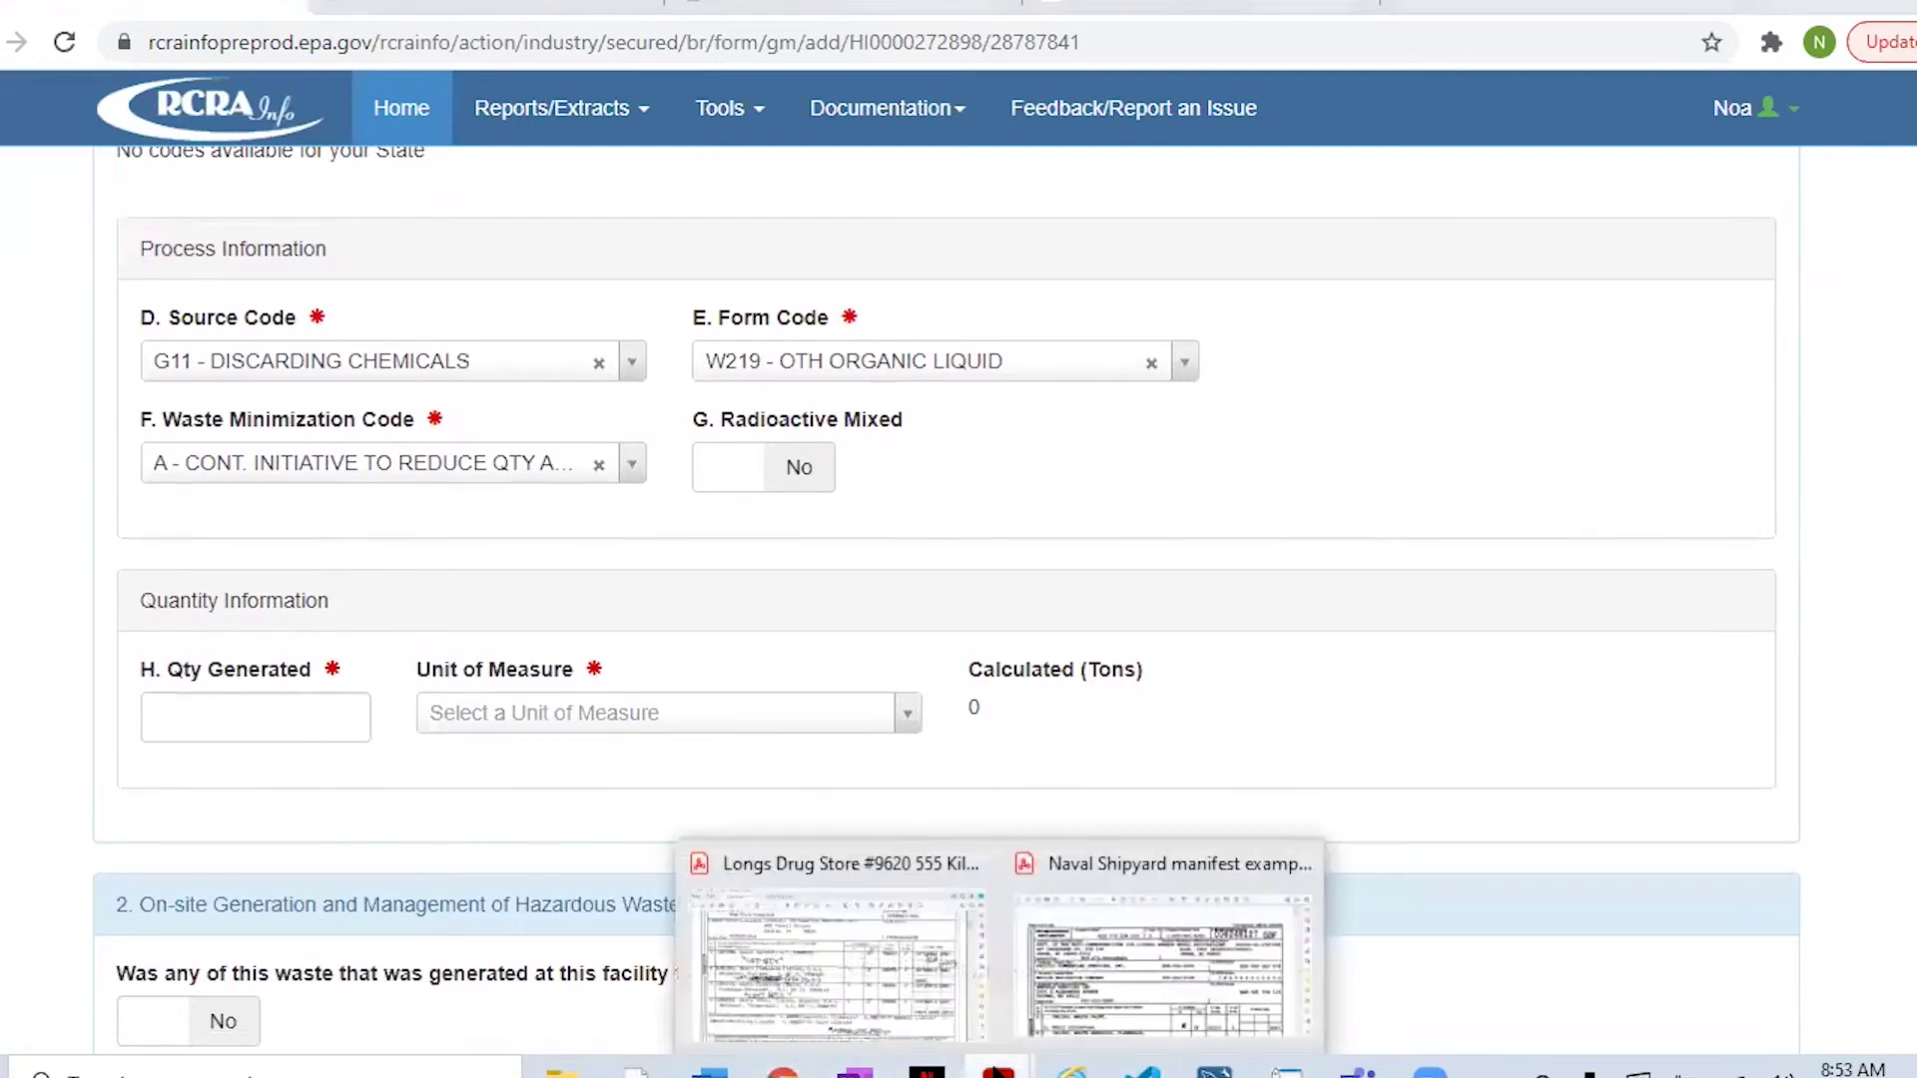
pyautogui.click(863, 984)
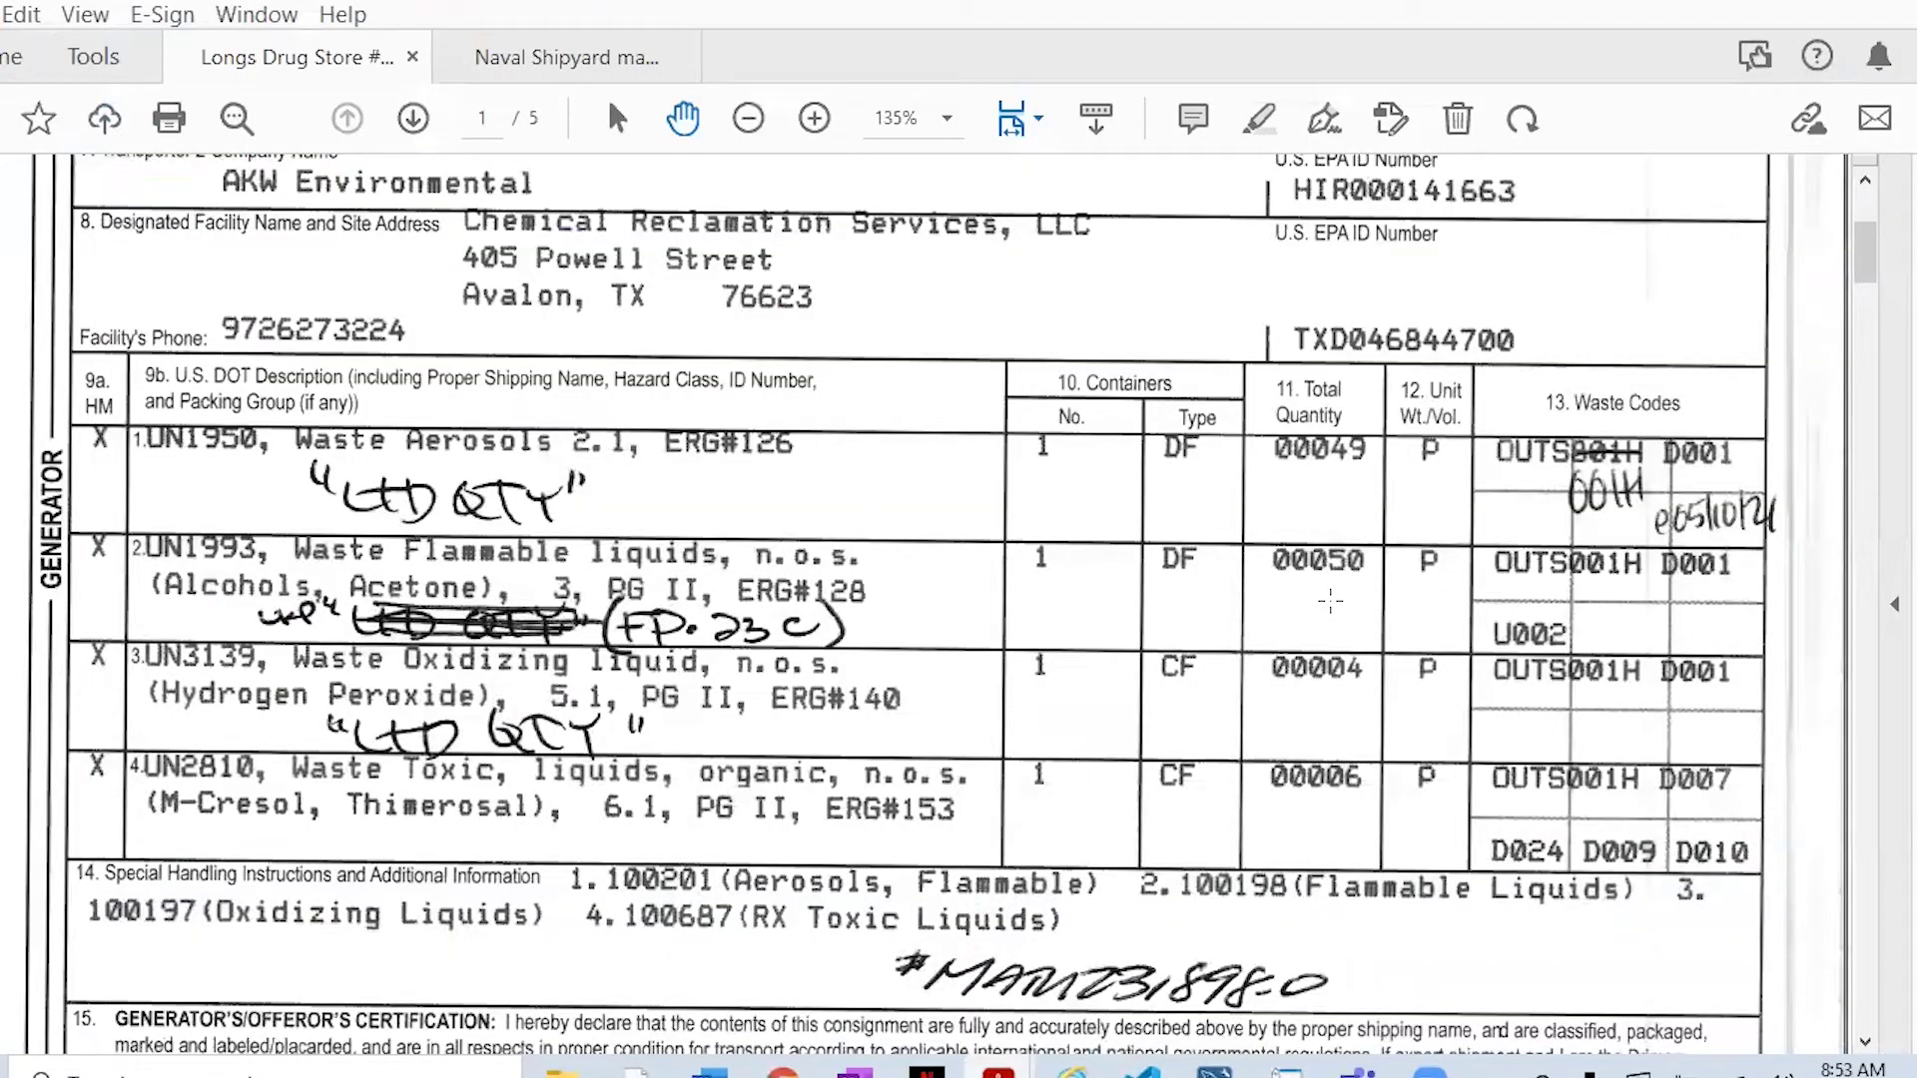
# - Enter 50 in Qty Generated with unit 1 - POUNDS, giving 0.025000 tons
pyautogui.hotkey('alt', 'Tab')
pyautogui.click(256, 715)
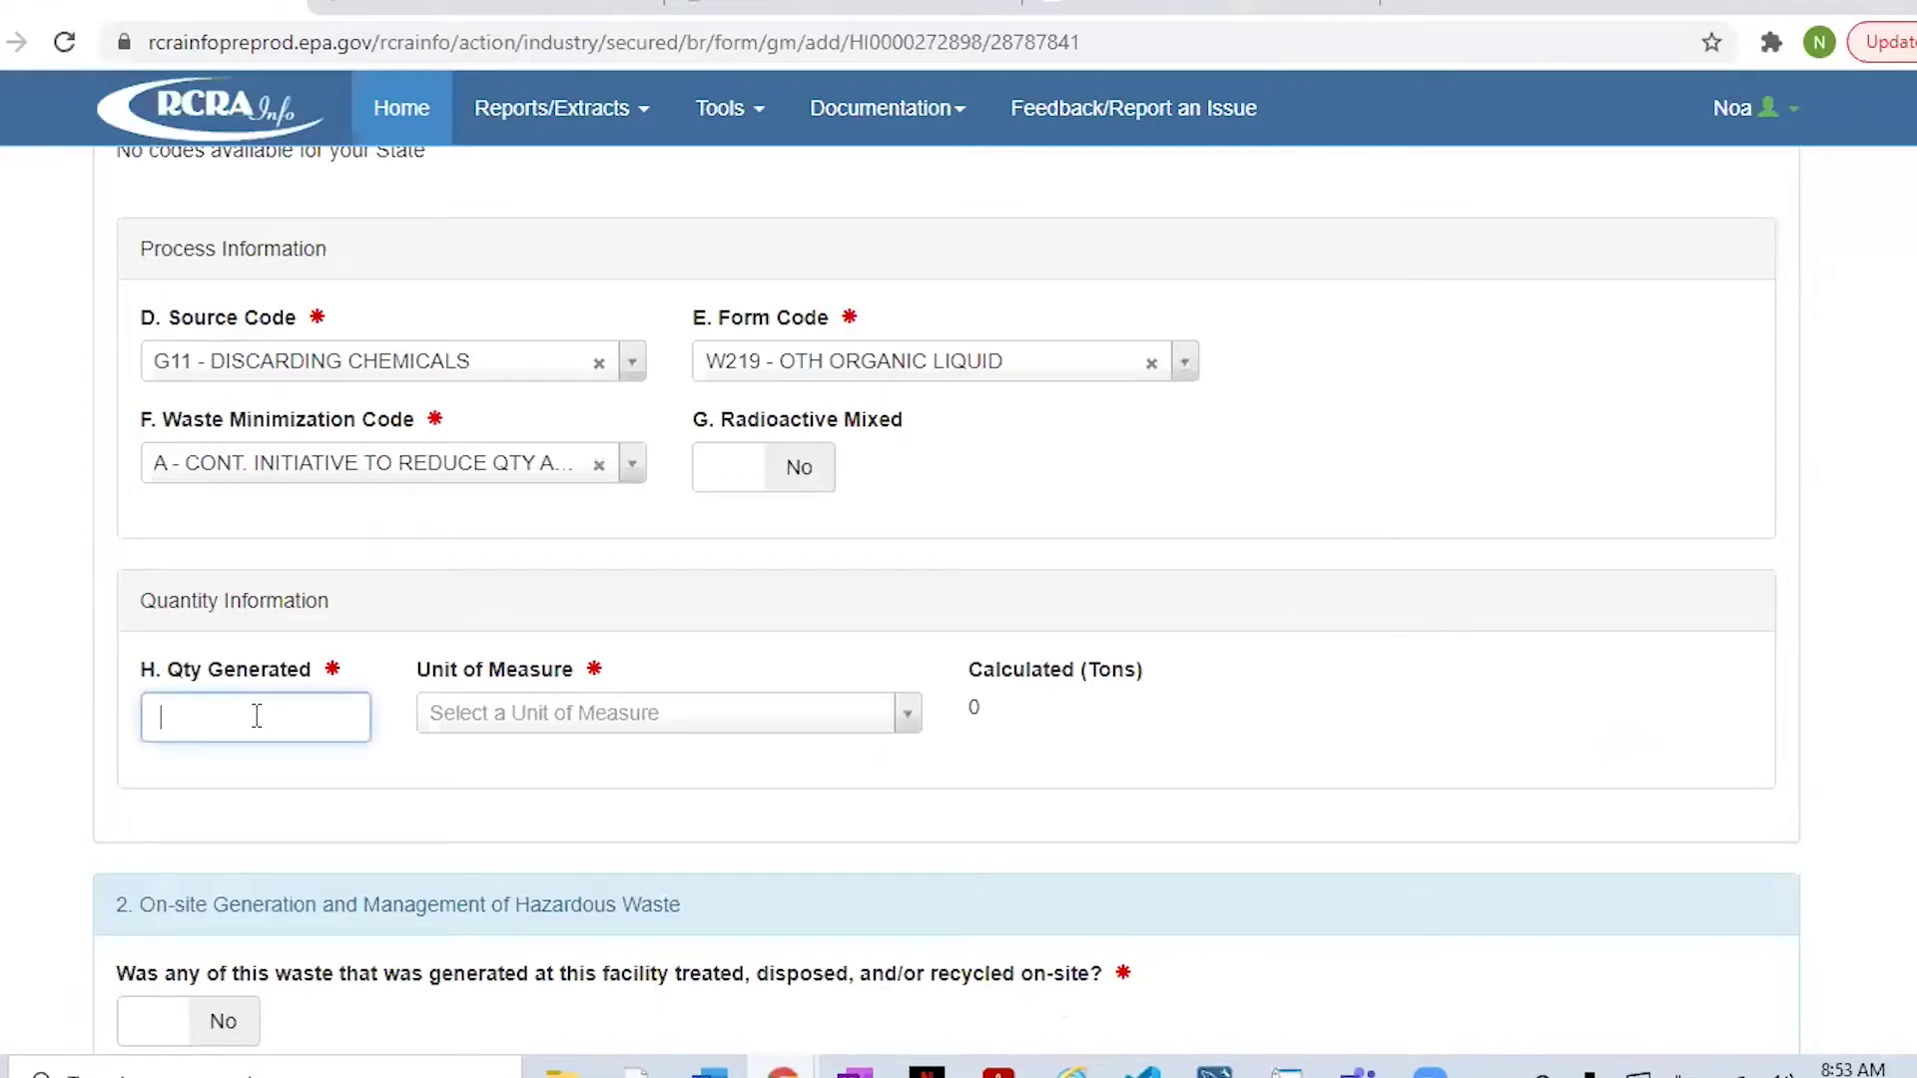
pyautogui.write('50')
pyautogui.click(548, 715)
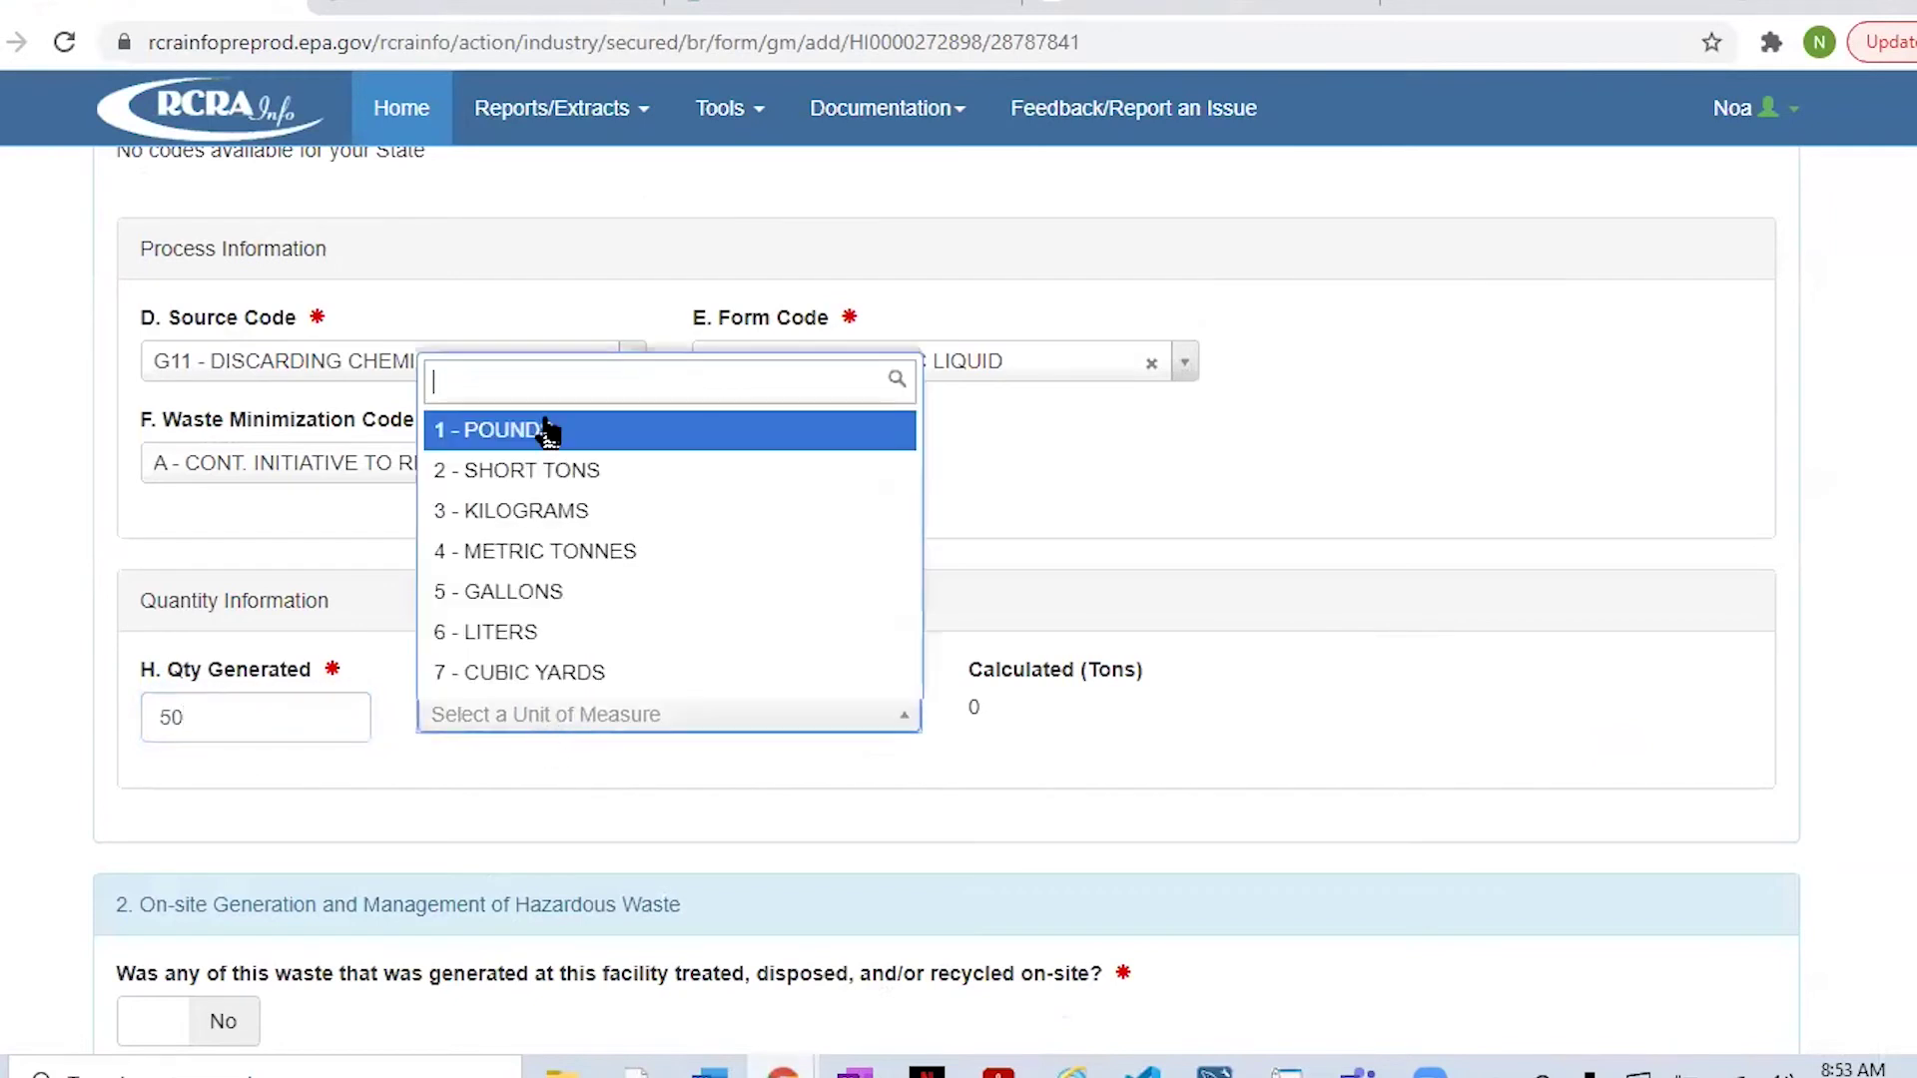
pyautogui.click(548, 432)
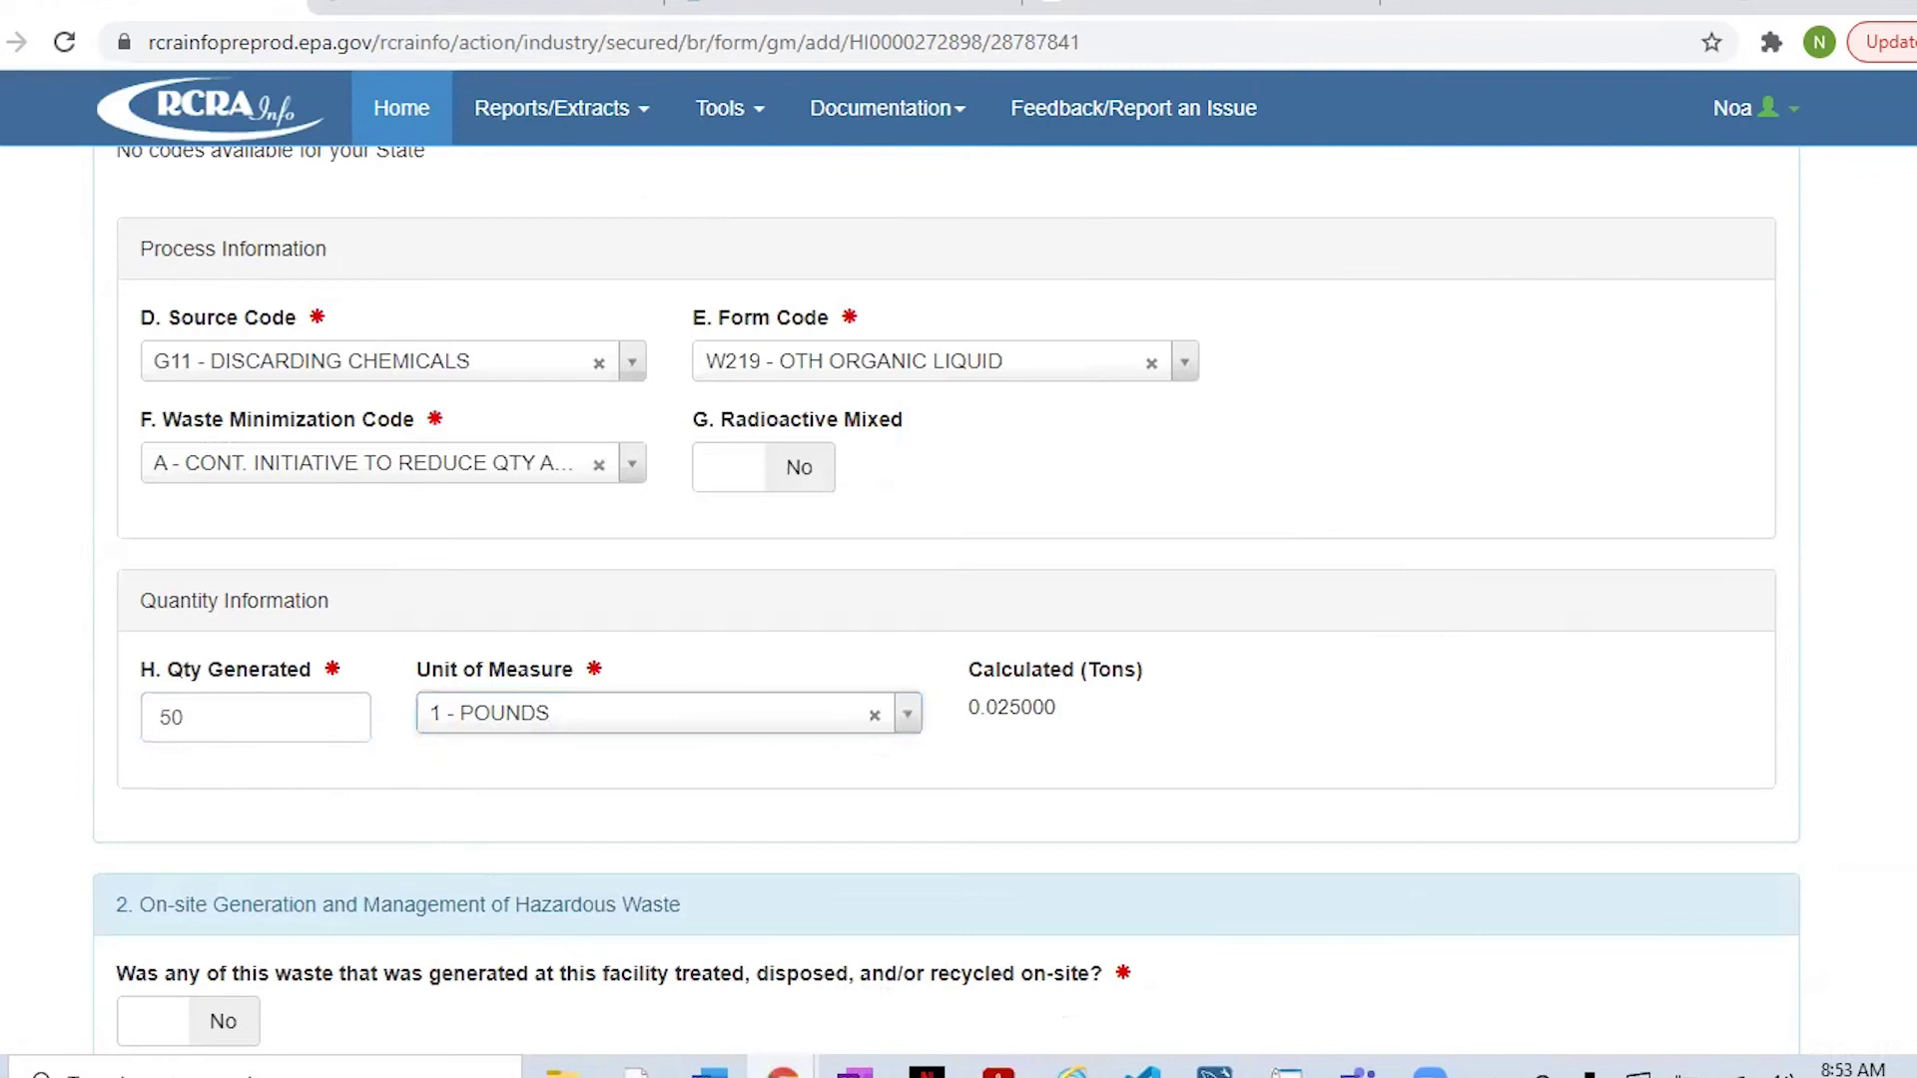
# - Scroll further down the GM form
pyautogui.scroll(-2, 947, 599)
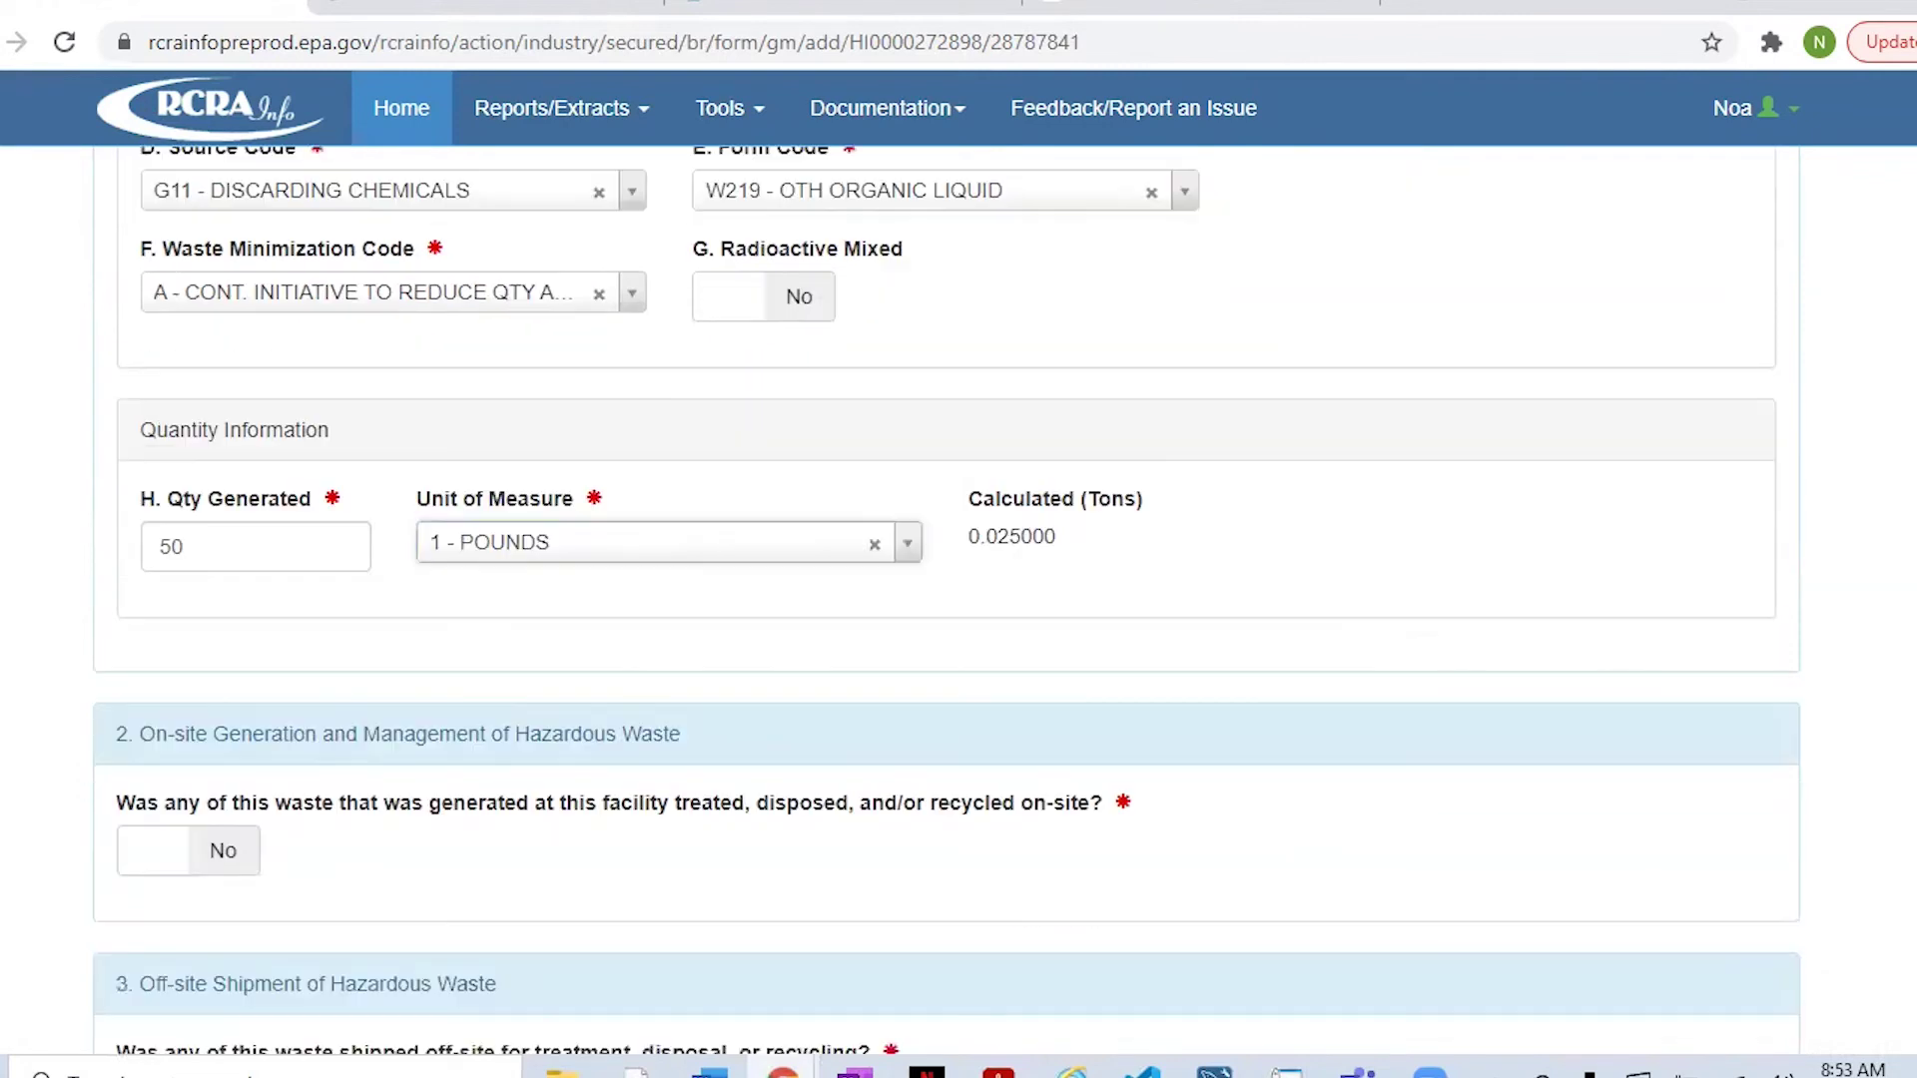
# - Scroll the form to Comments, then show the manifest's item 19 management codes (H141)
pyautogui.scroll(-1, 947, 599)
pyautogui.scroll(-3, 947, 599)
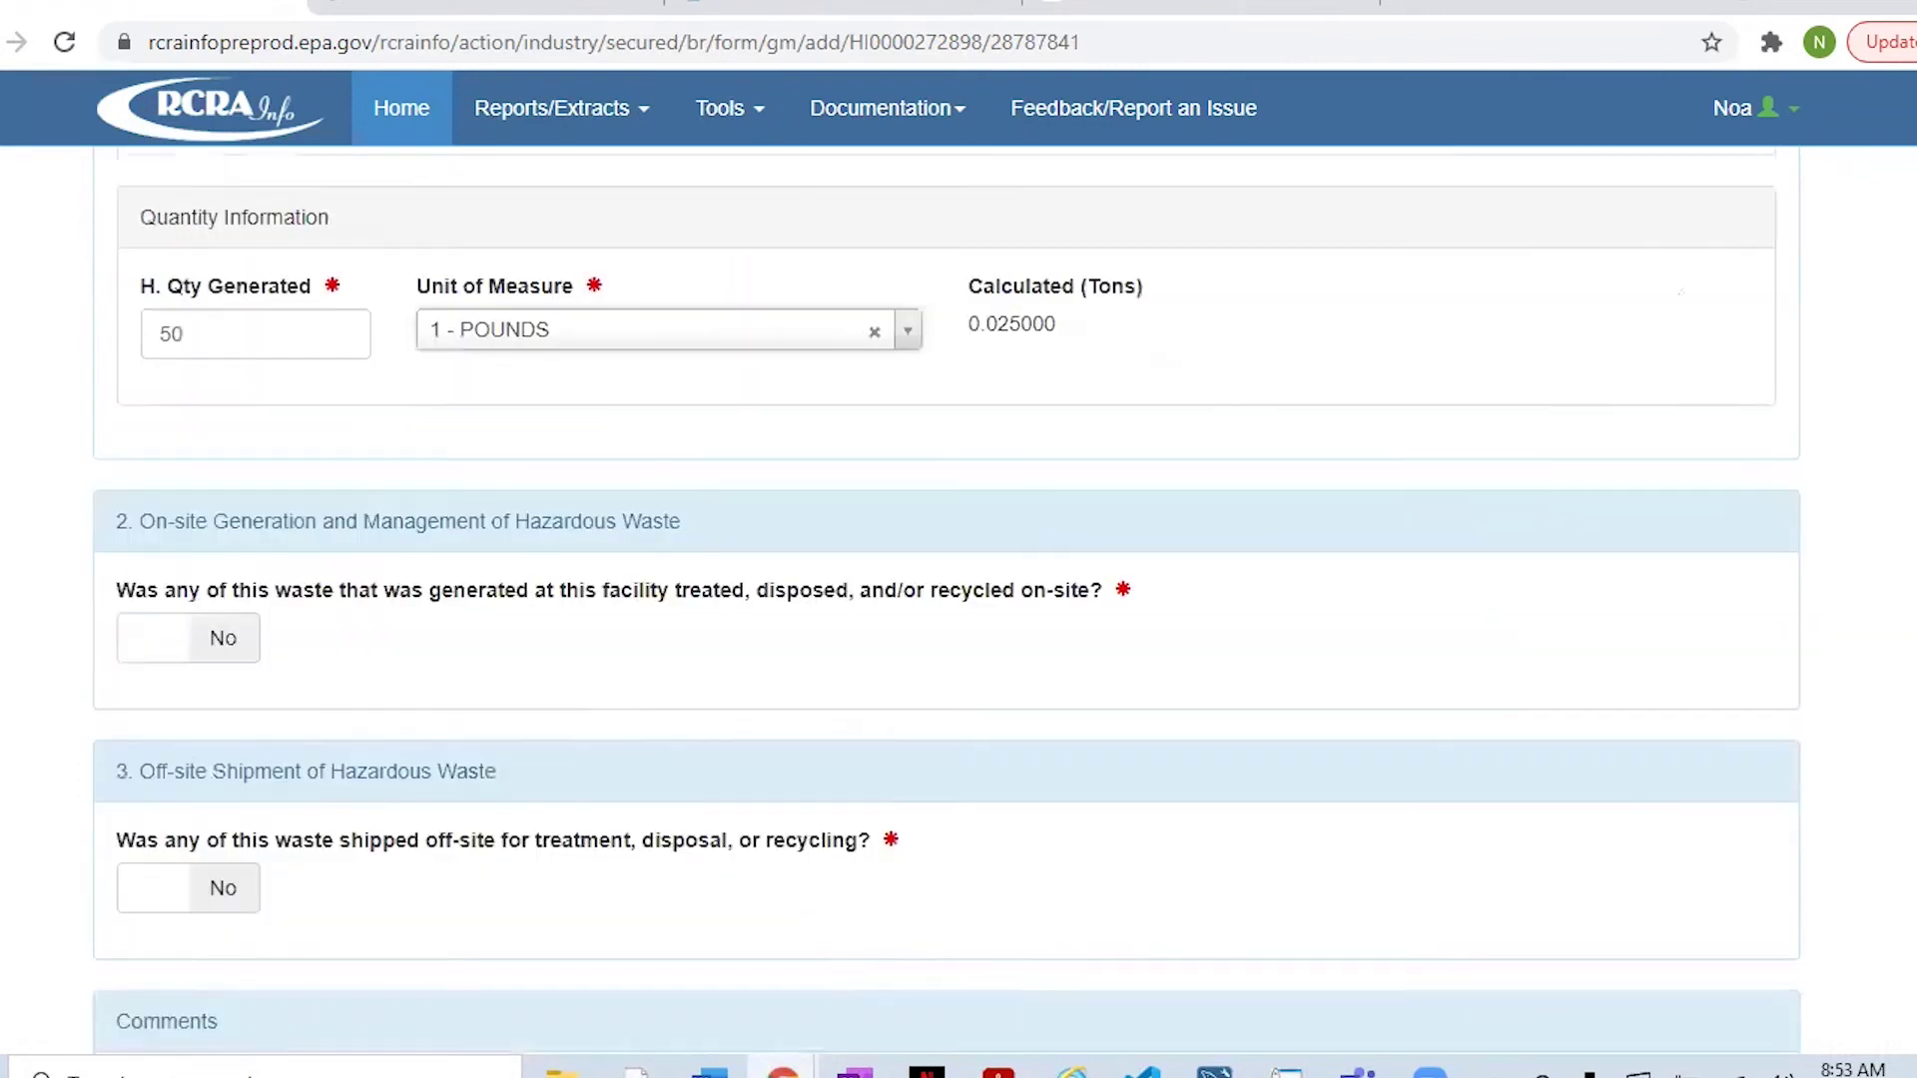
pyautogui.scroll(-1, 946, 599)
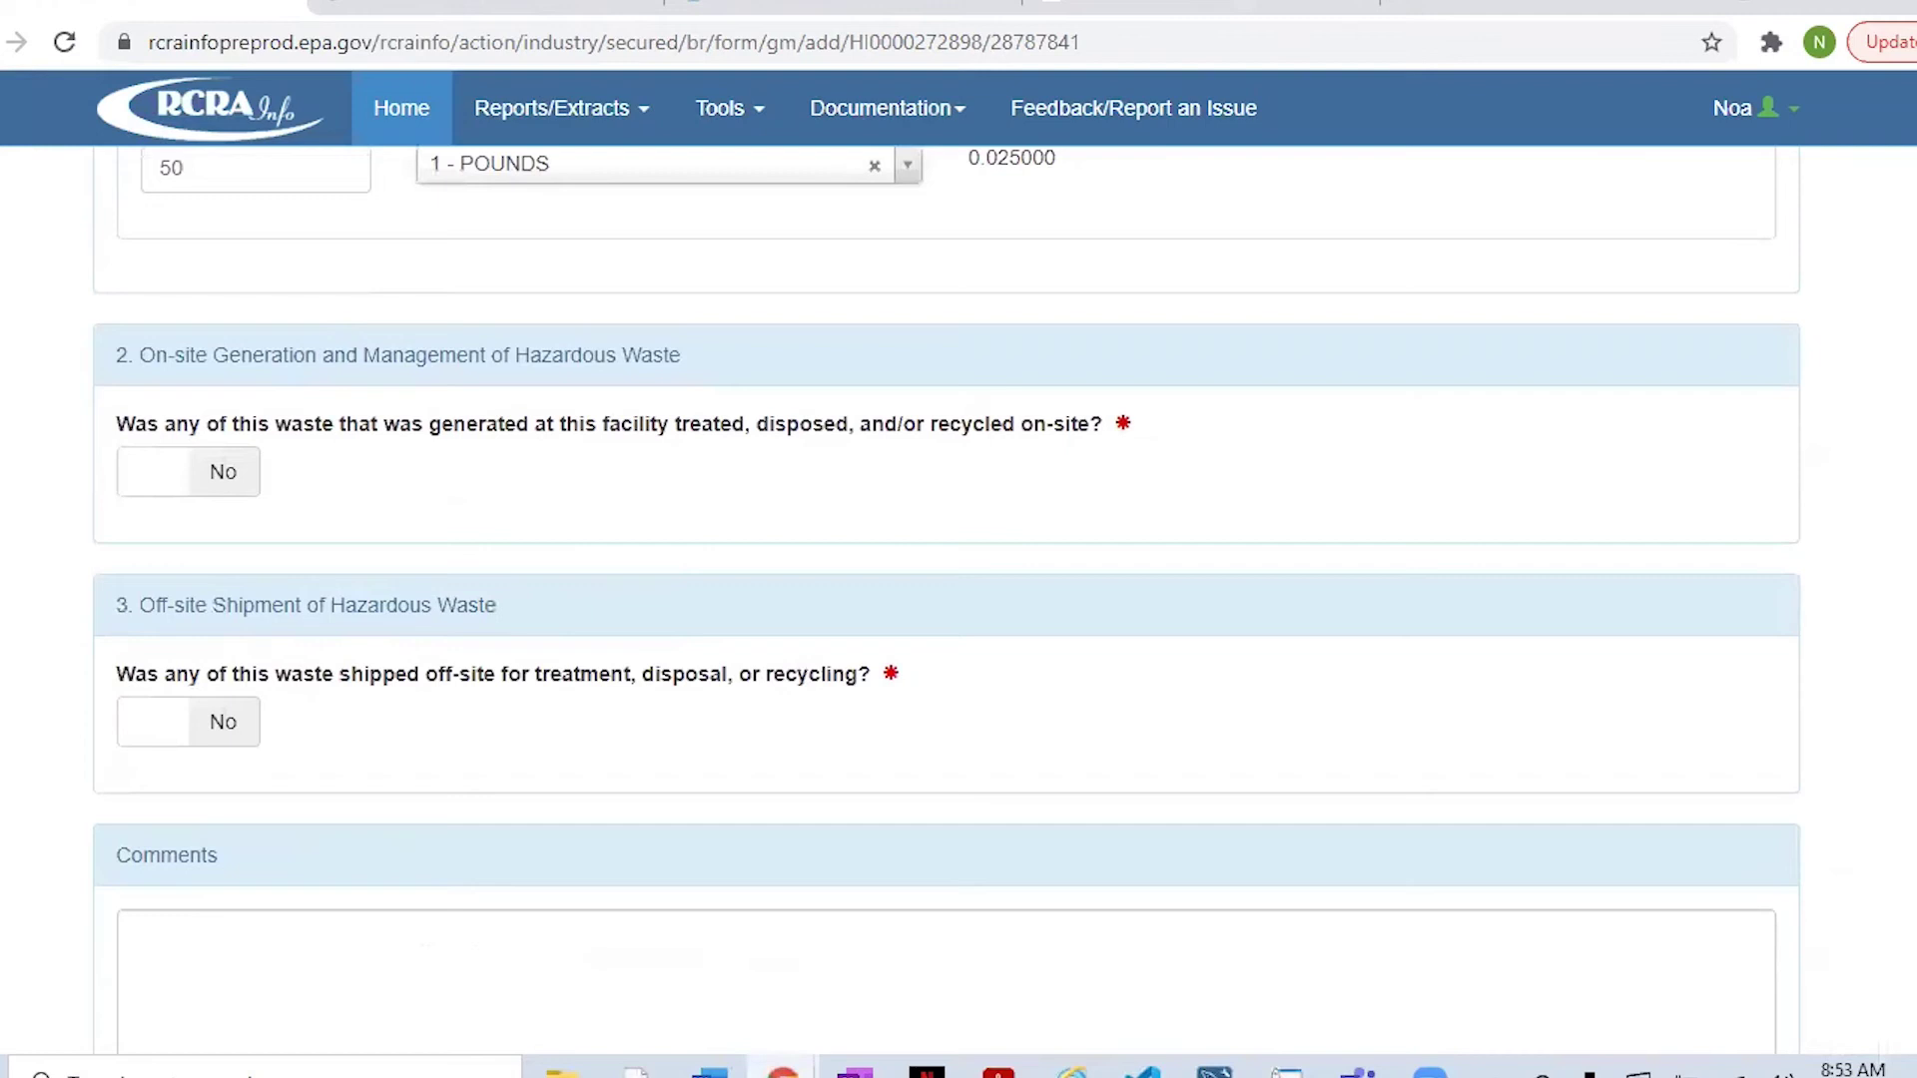
pyautogui.hotkey('alt', 'Tab')
pyautogui.scroll(-5, 1869, 355)
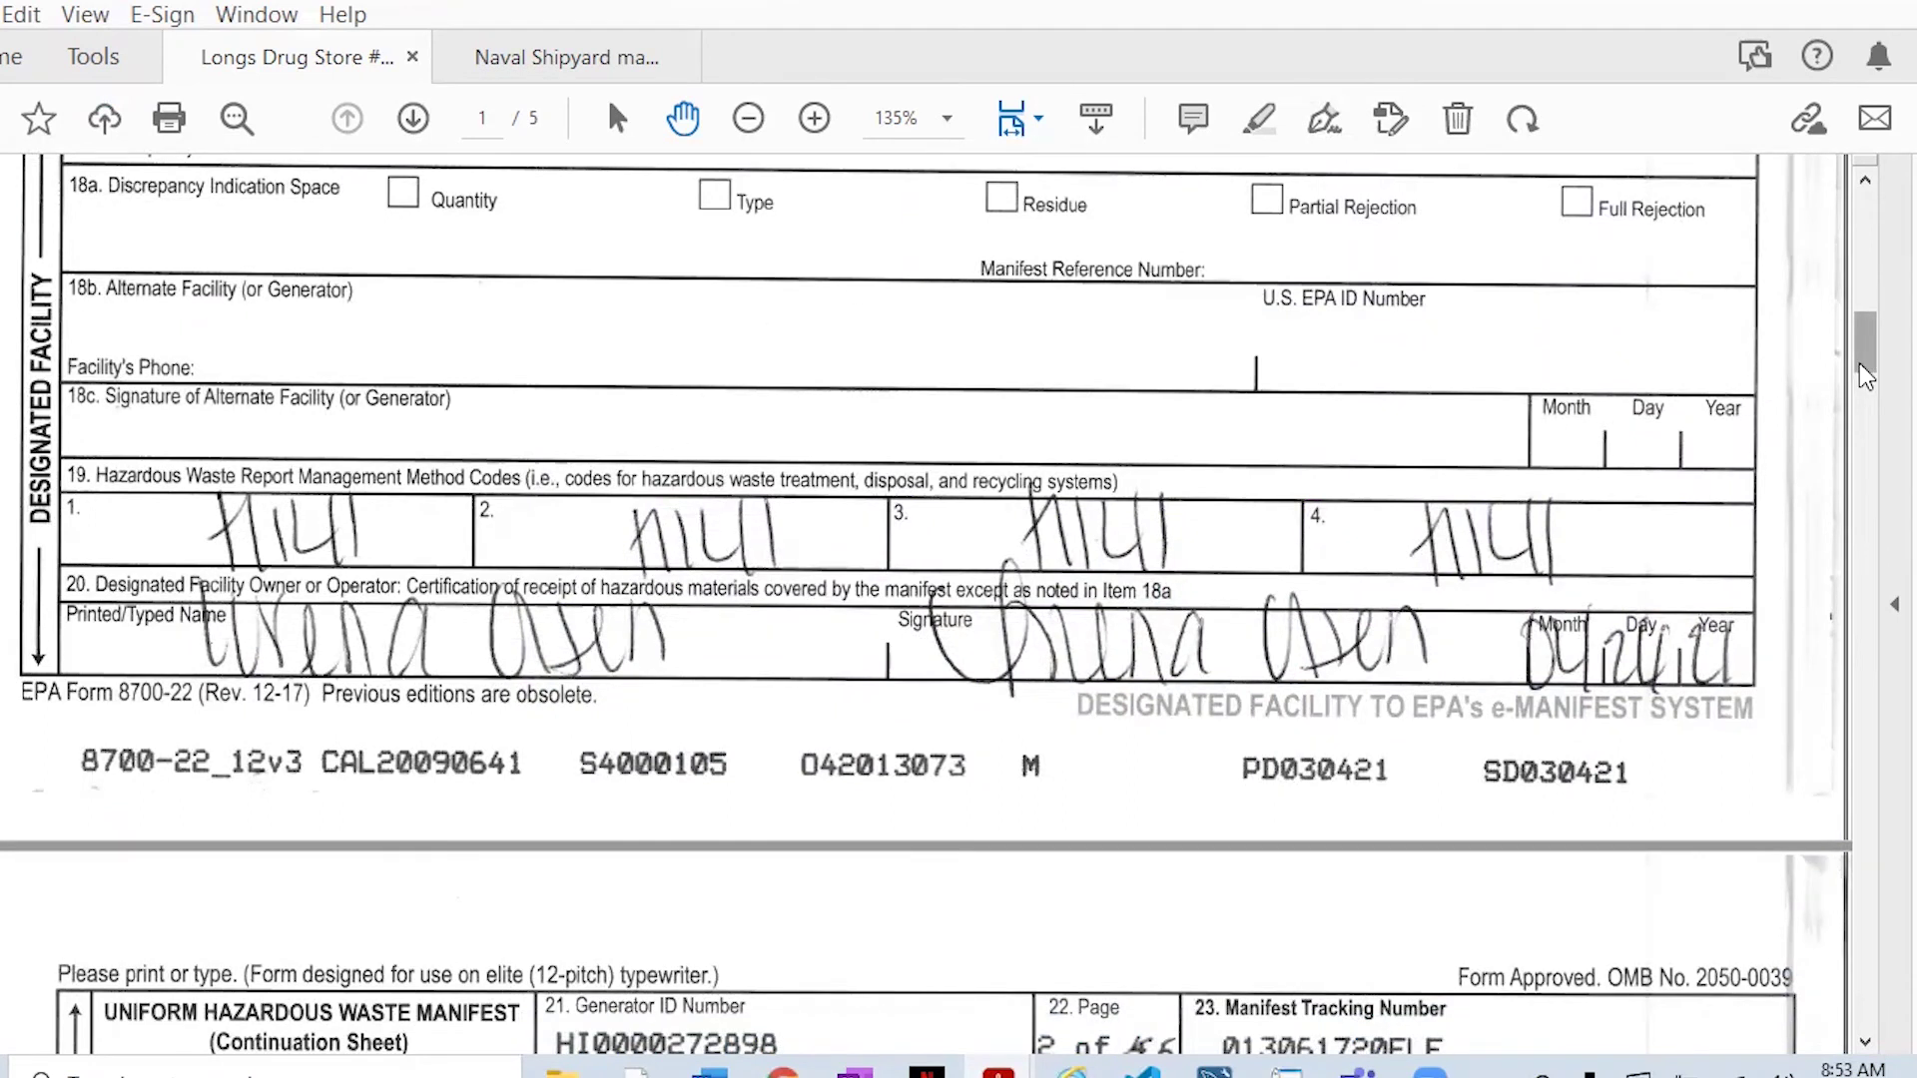
# - Verify designated facility Chemical Reclamation Services, EPA ID TXD046844700, and the H141 codes on the manifest
pyautogui.moveTo(1865, 360); pyautogui.dragTo(1866, 272)
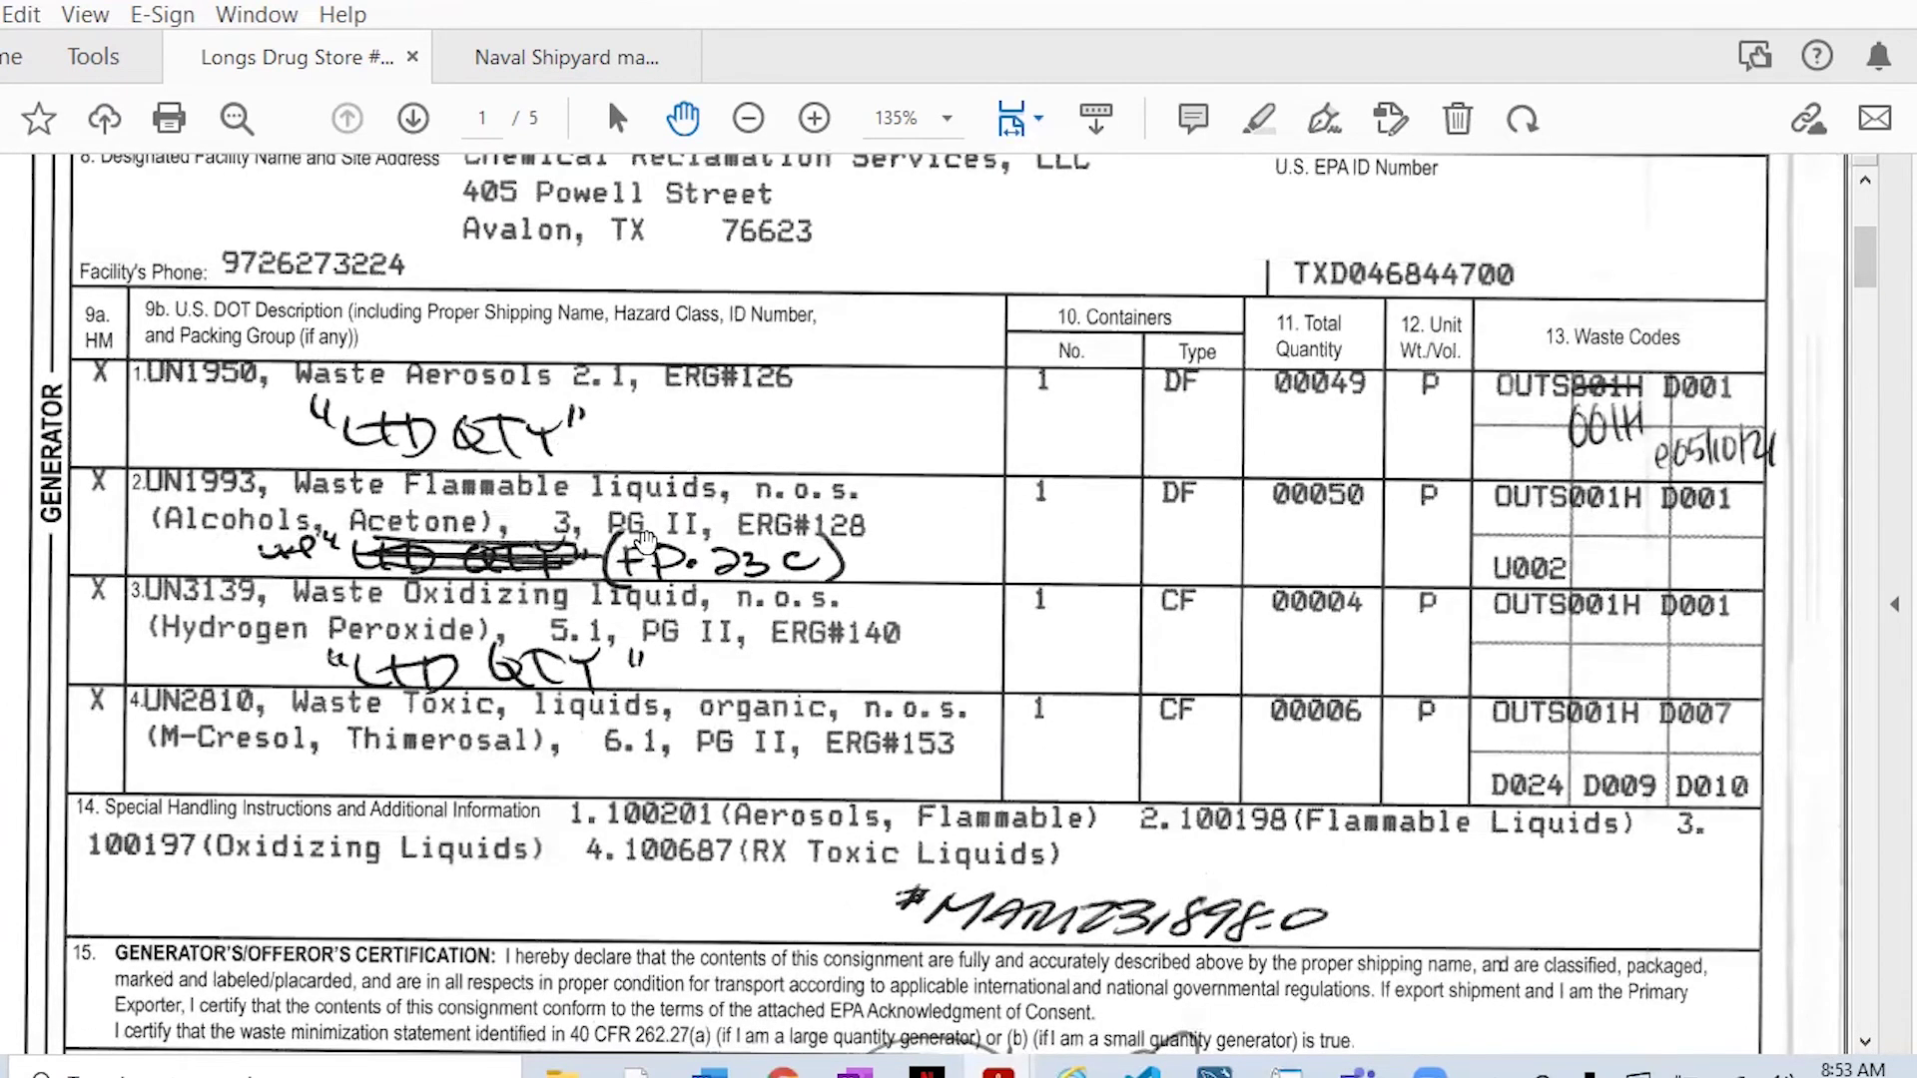
pyautogui.moveTo(1865, 287); pyautogui.dragTo(1866, 299)
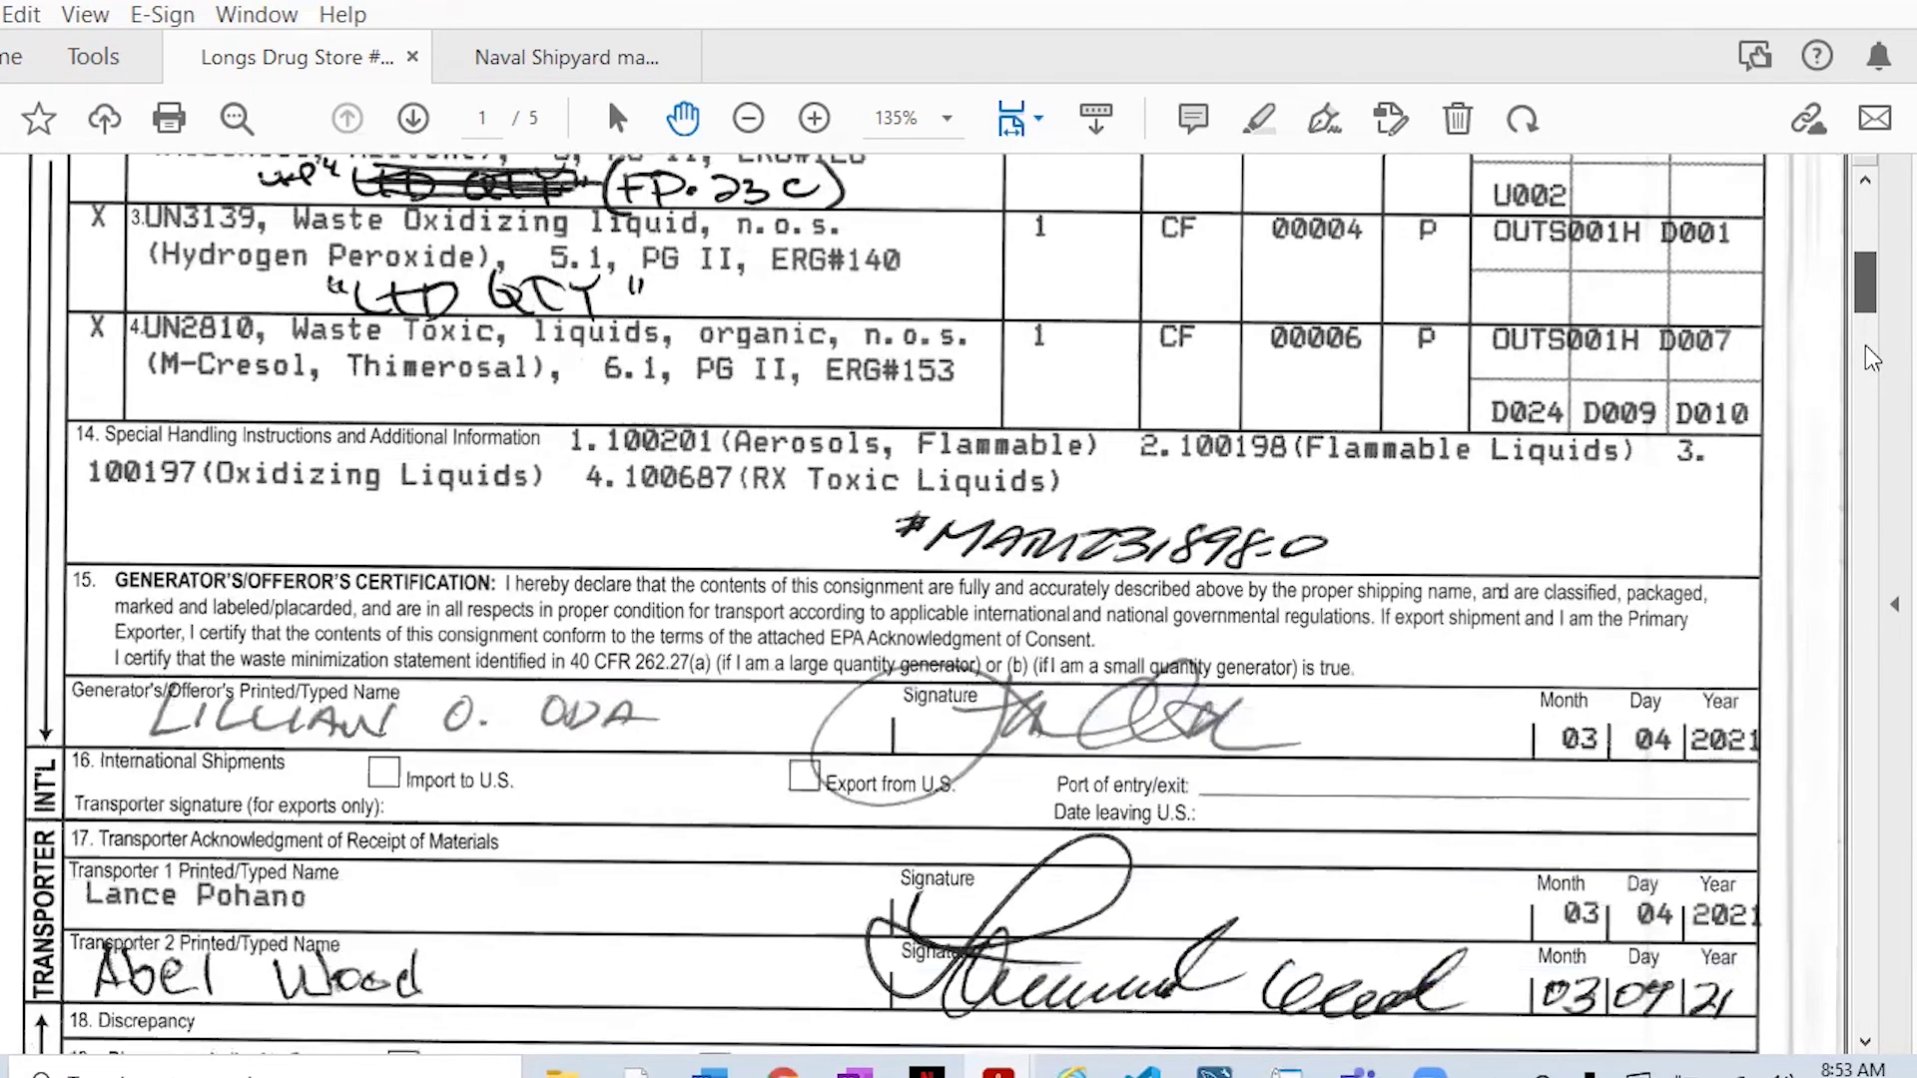
pyautogui.scroll(-10, 1872, 358)
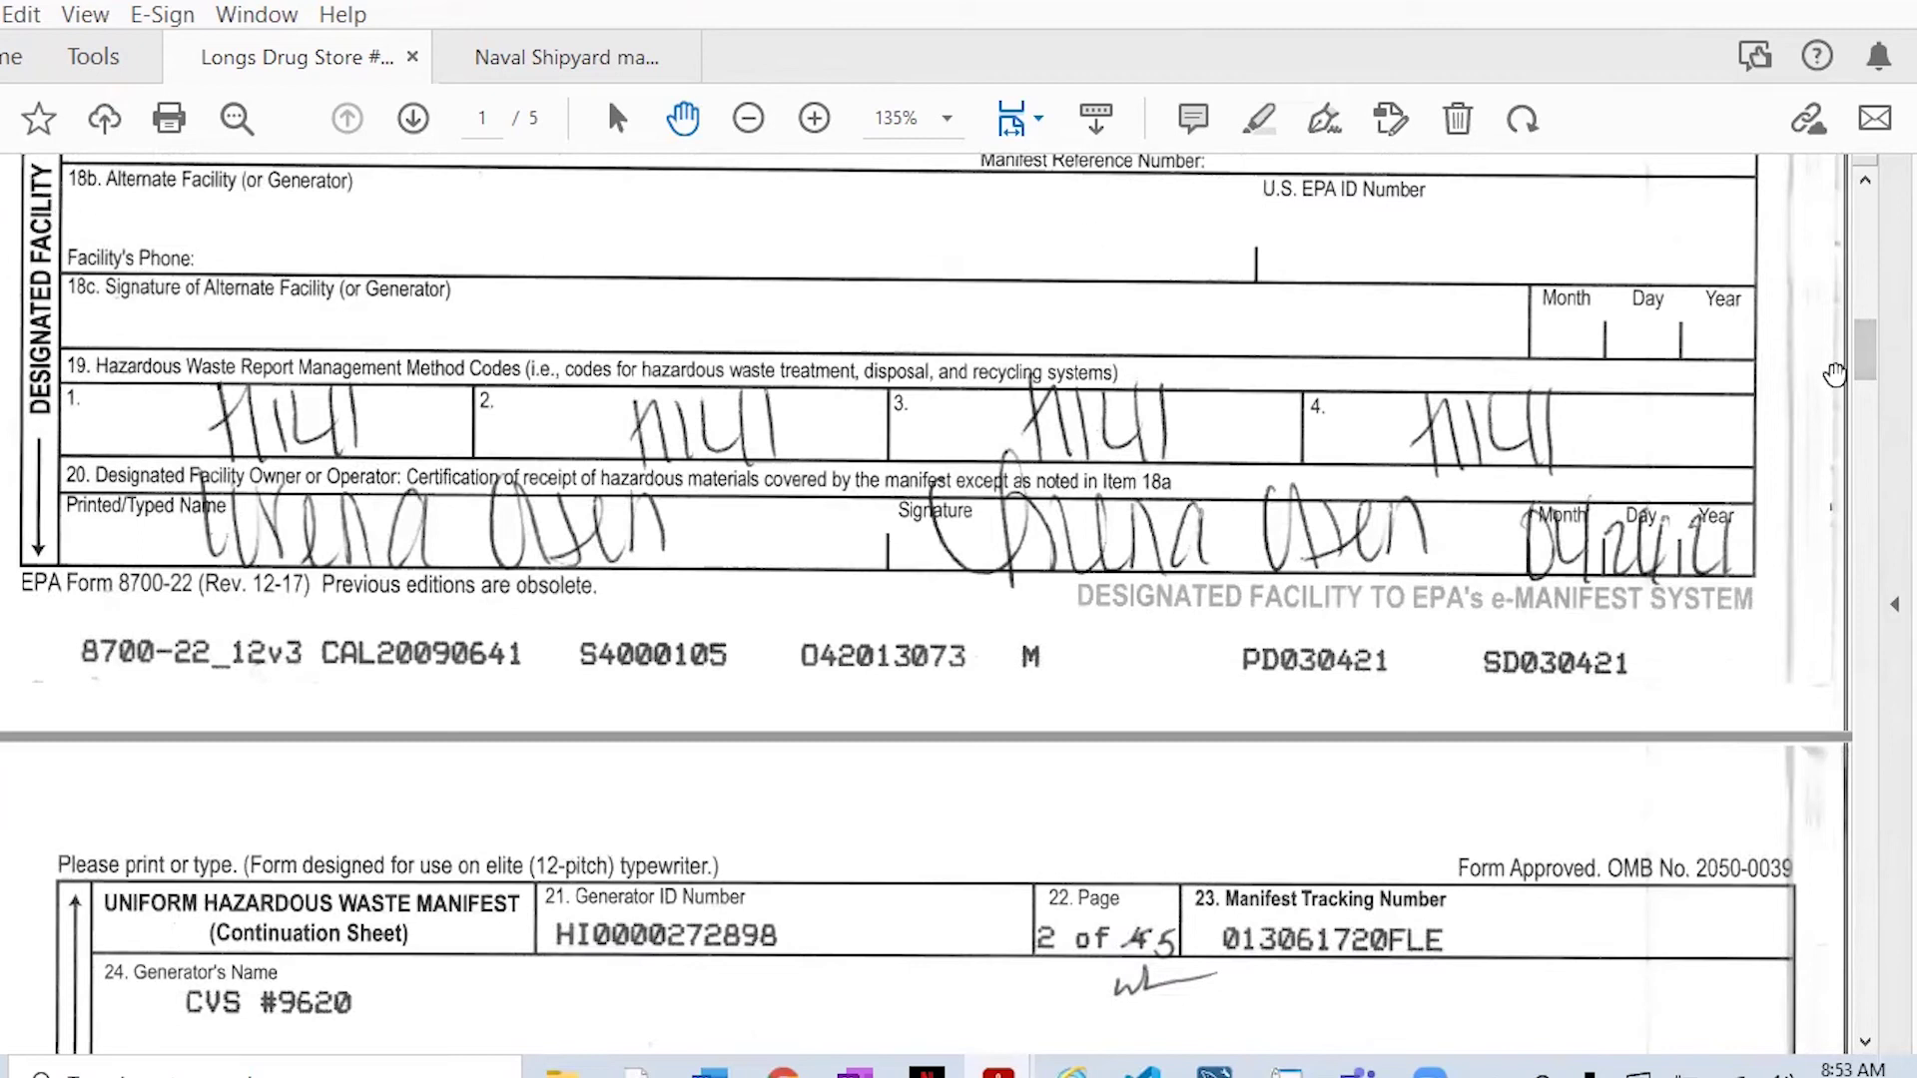
pyautogui.moveTo(1865, 363); pyautogui.dragTo(1860, 244)
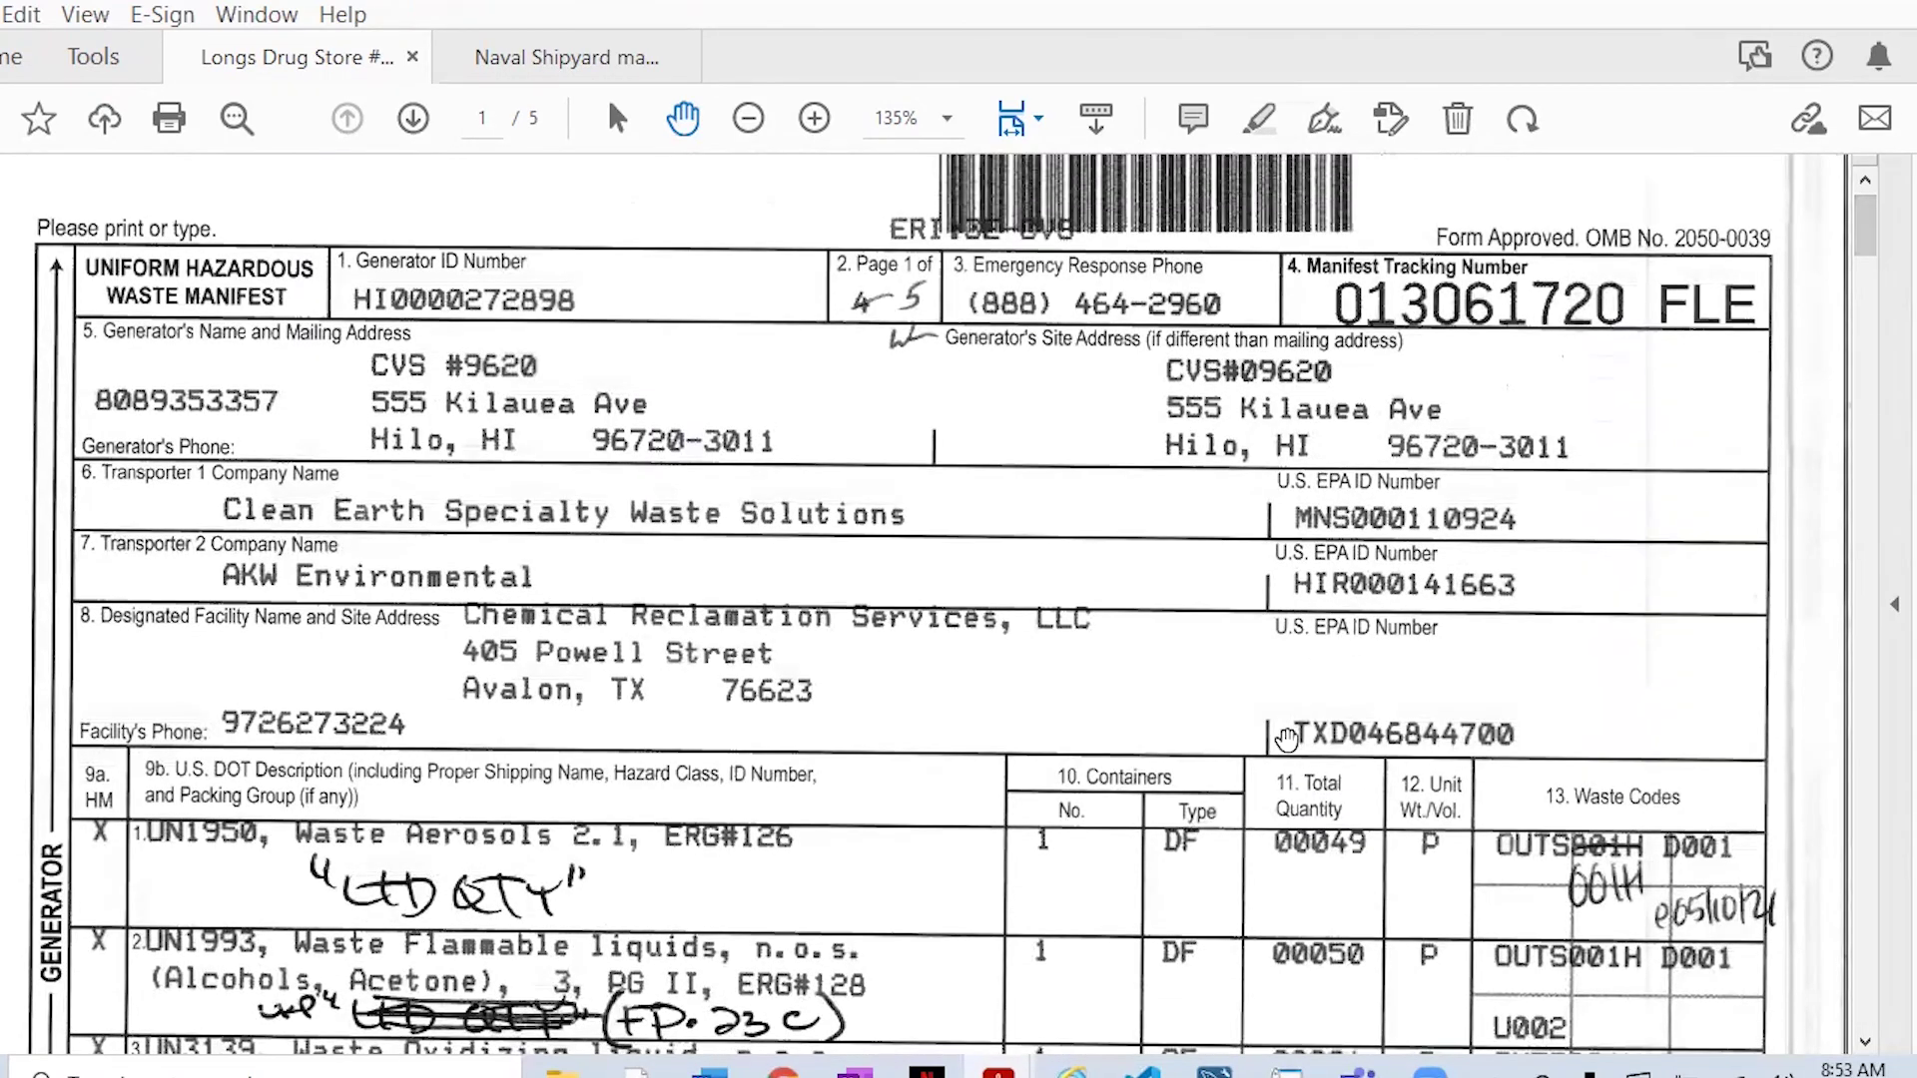
# - Answer Yes to off-site shipment and add facility TXD046844700 with code H141 and 50 pounds
pyautogui.hotkey('alt', 'Tab')
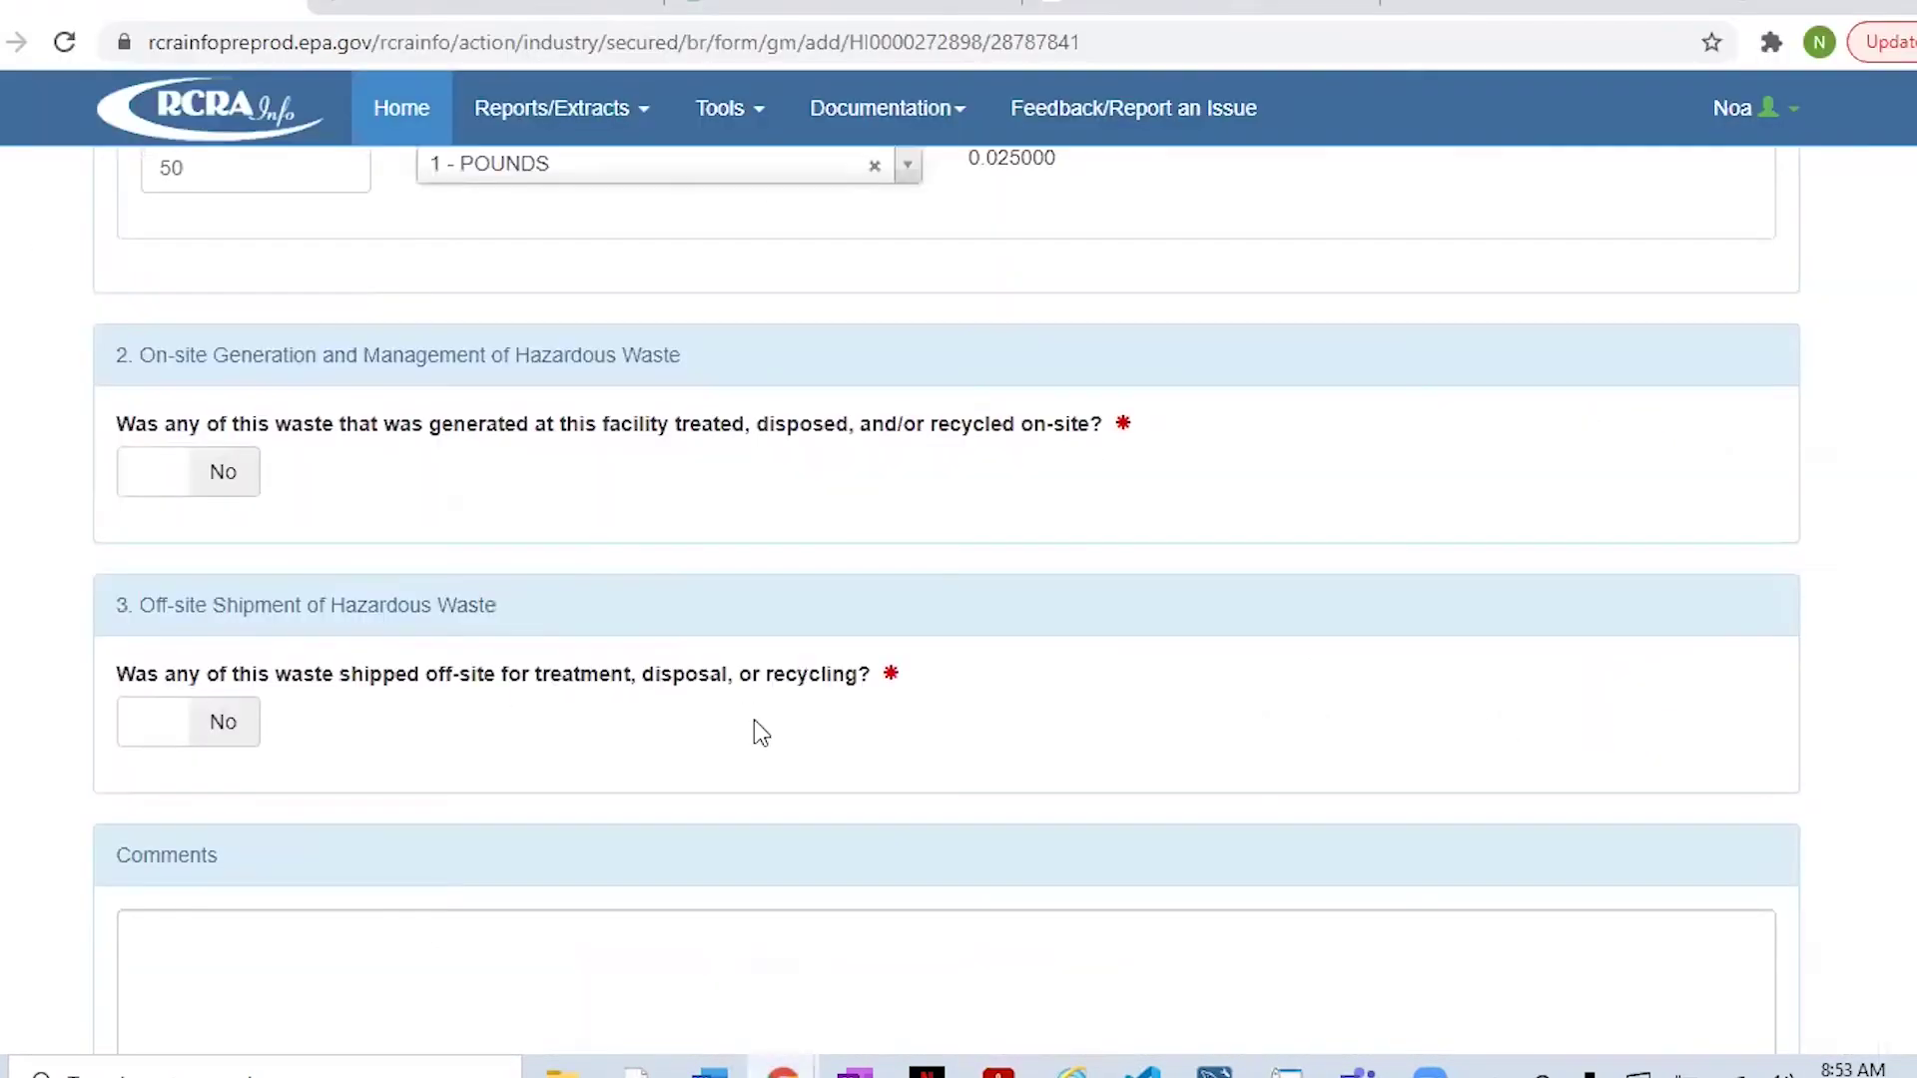
pyautogui.click(219, 728)
pyautogui.click(204, 939)
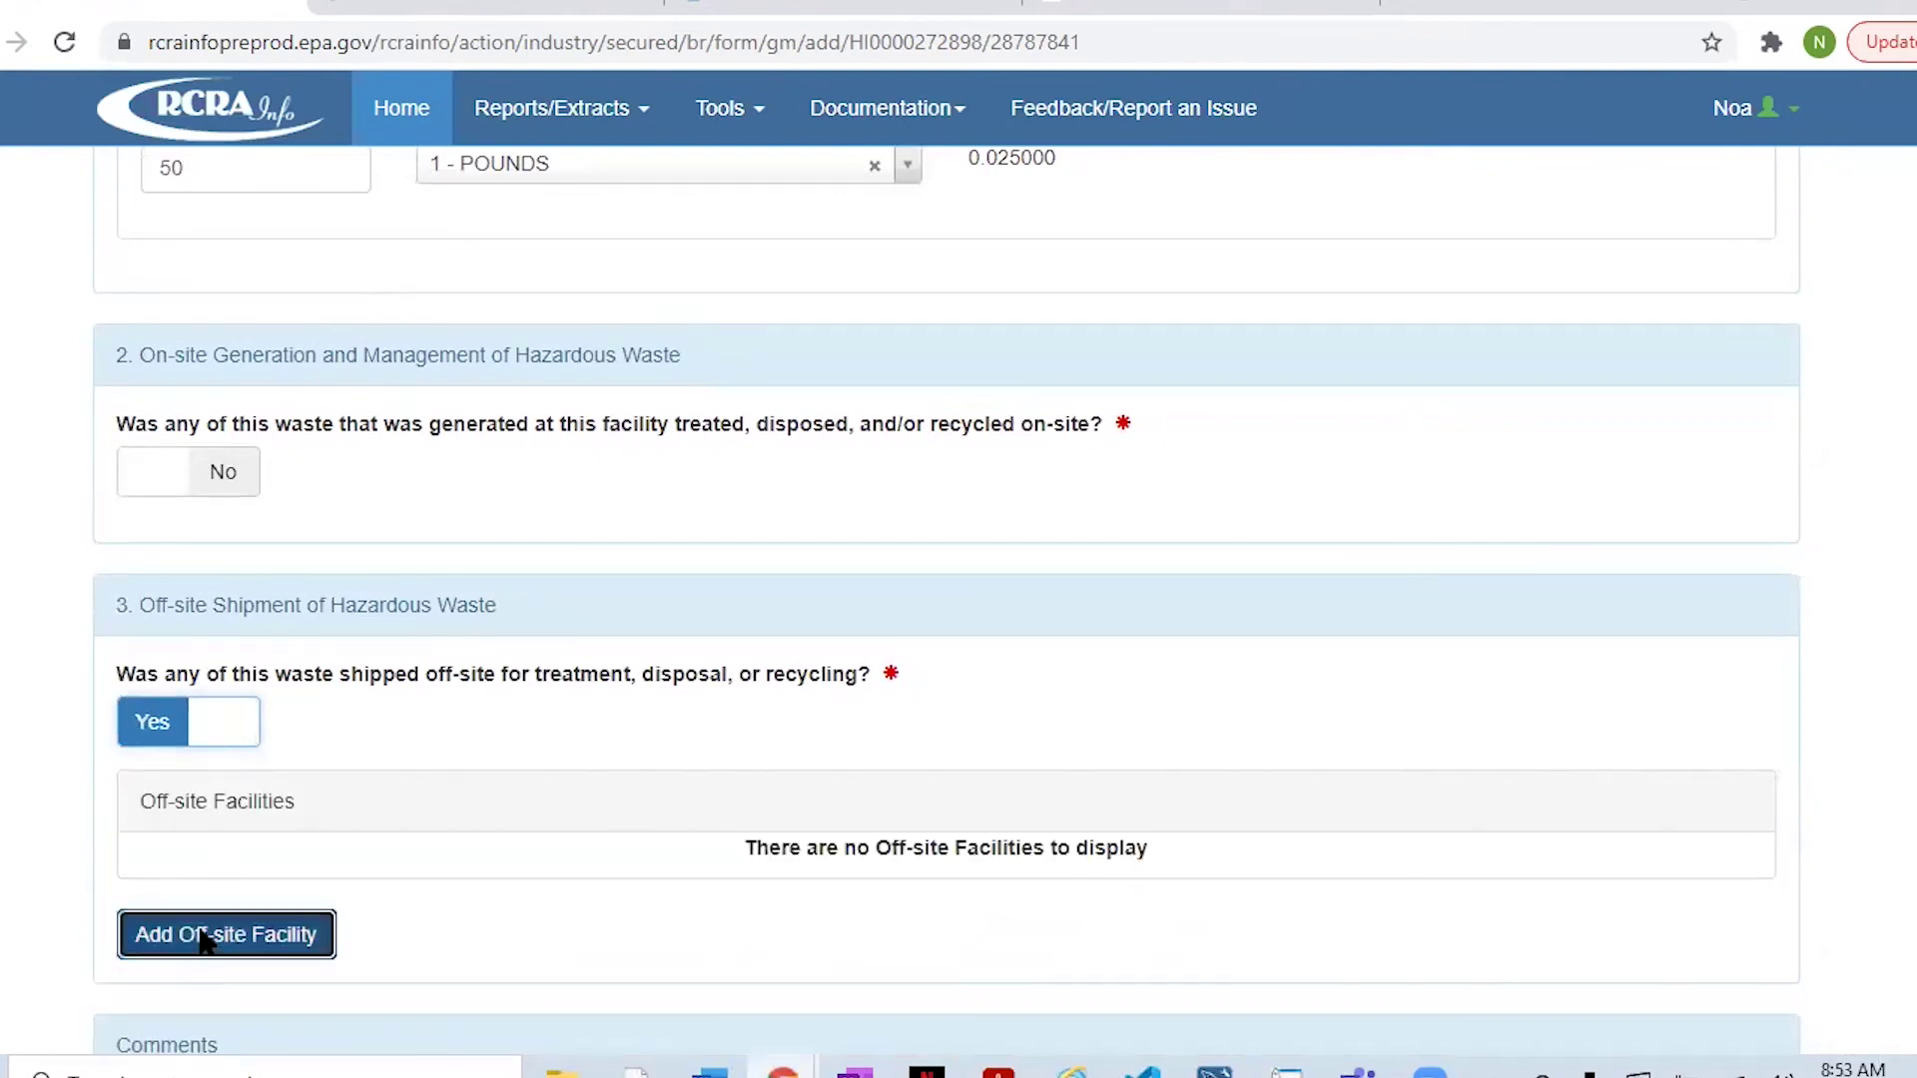
pyautogui.write('txd046')
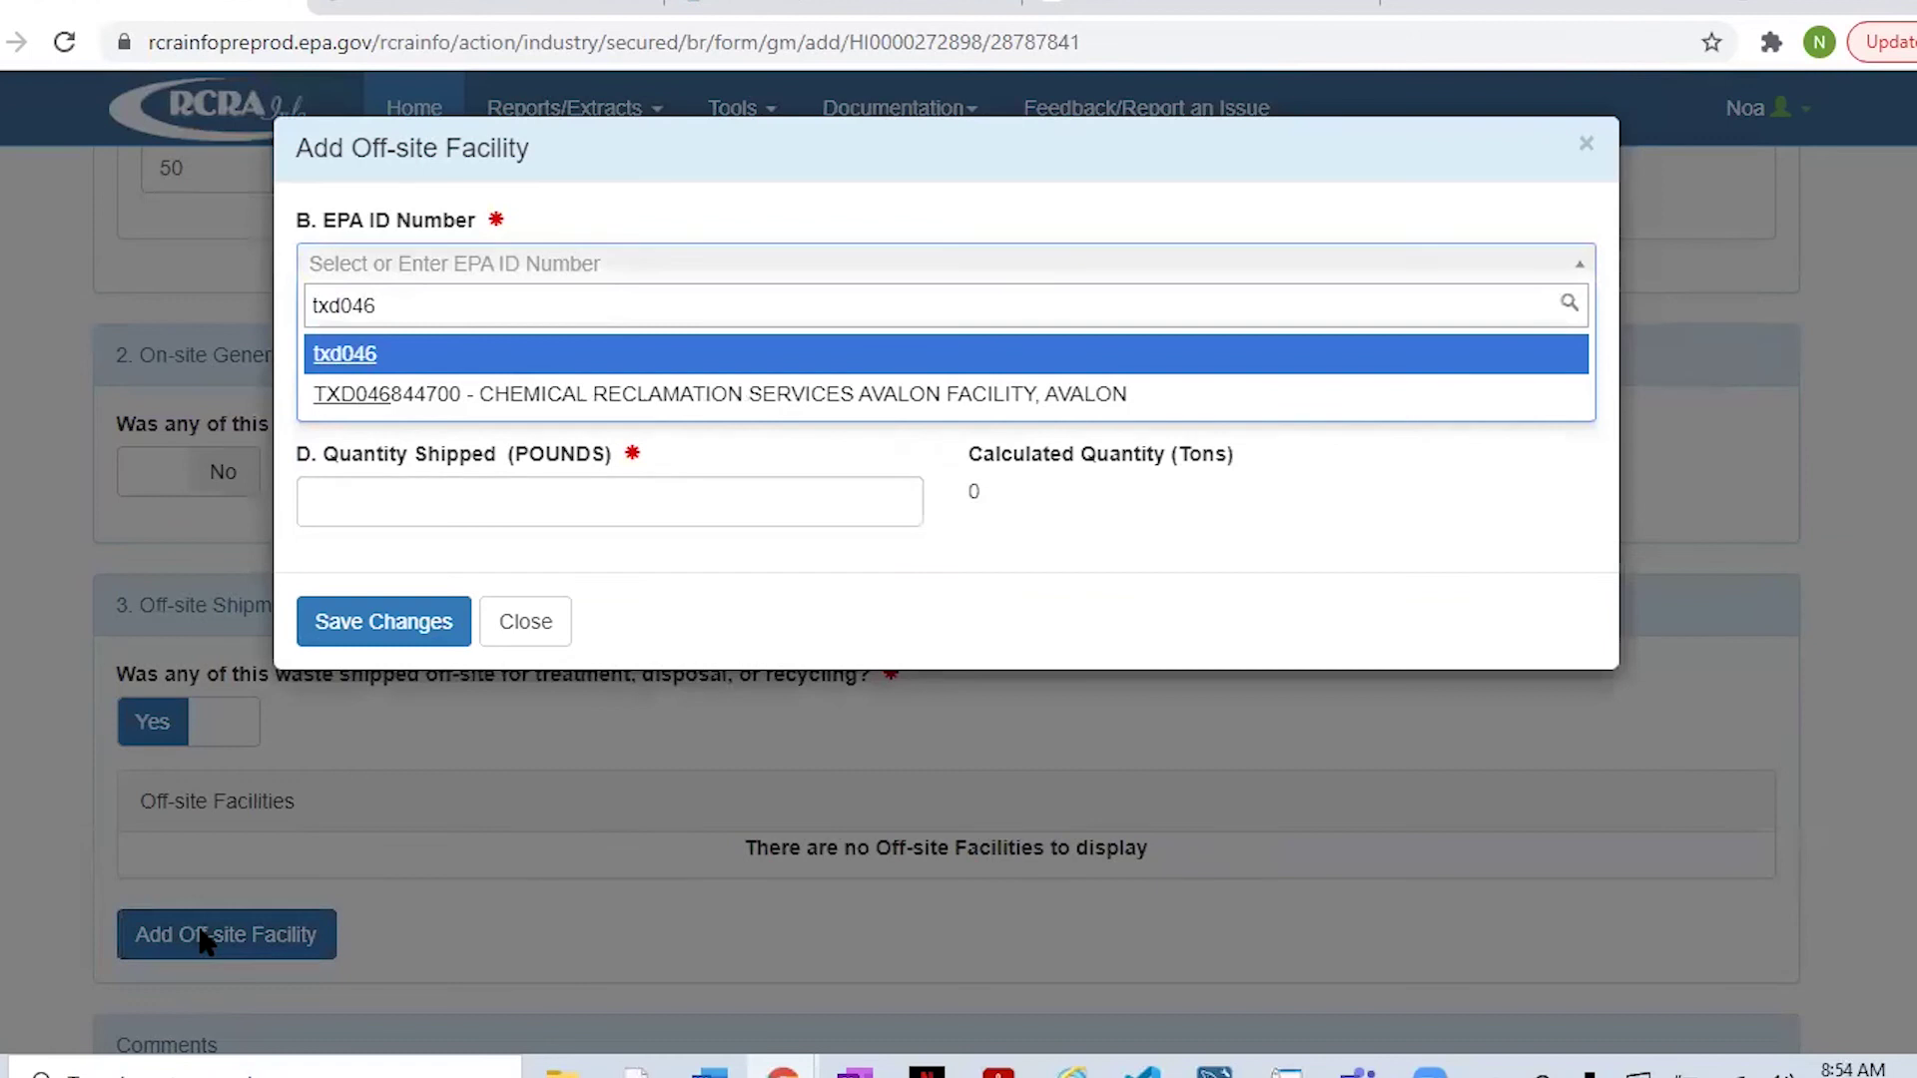
pyautogui.press('Down')
pyautogui.press('Return')
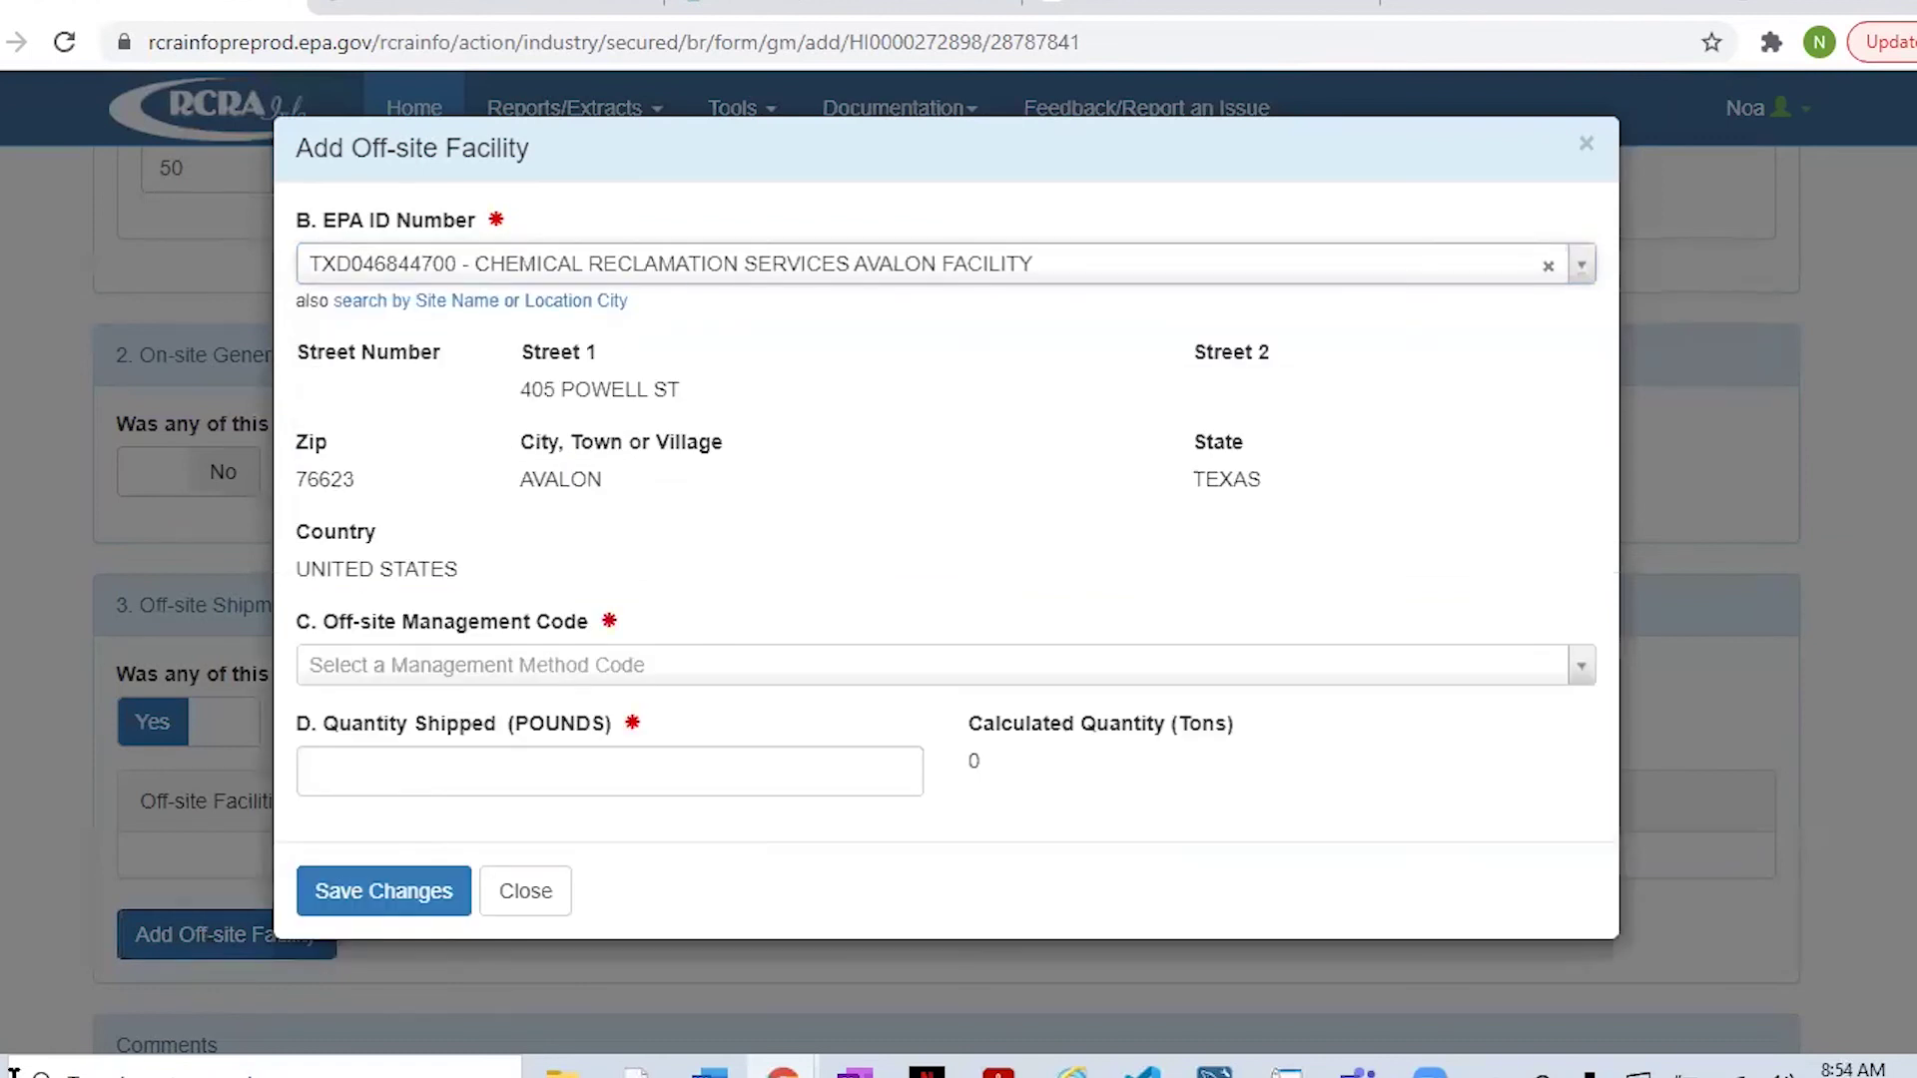
pyautogui.click(446, 667)
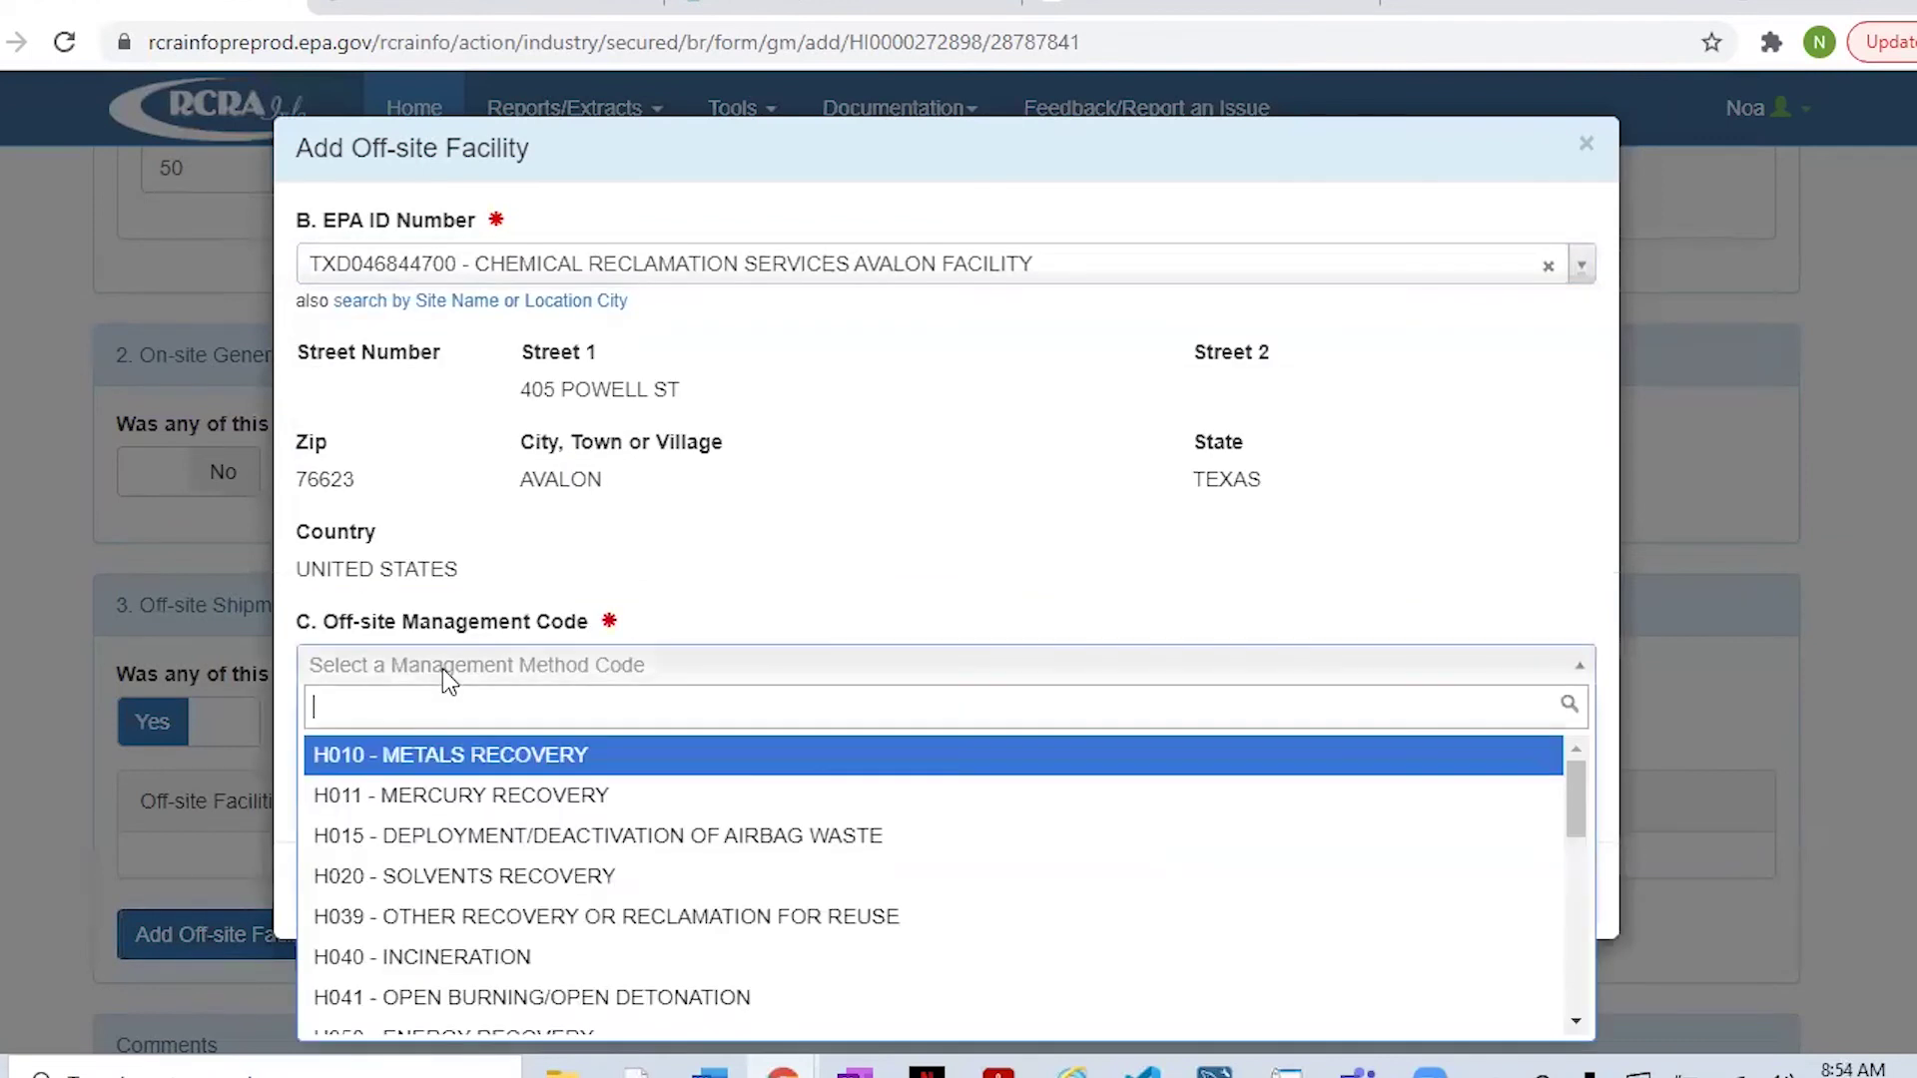
pyautogui.write('141')
pyautogui.press('Return')
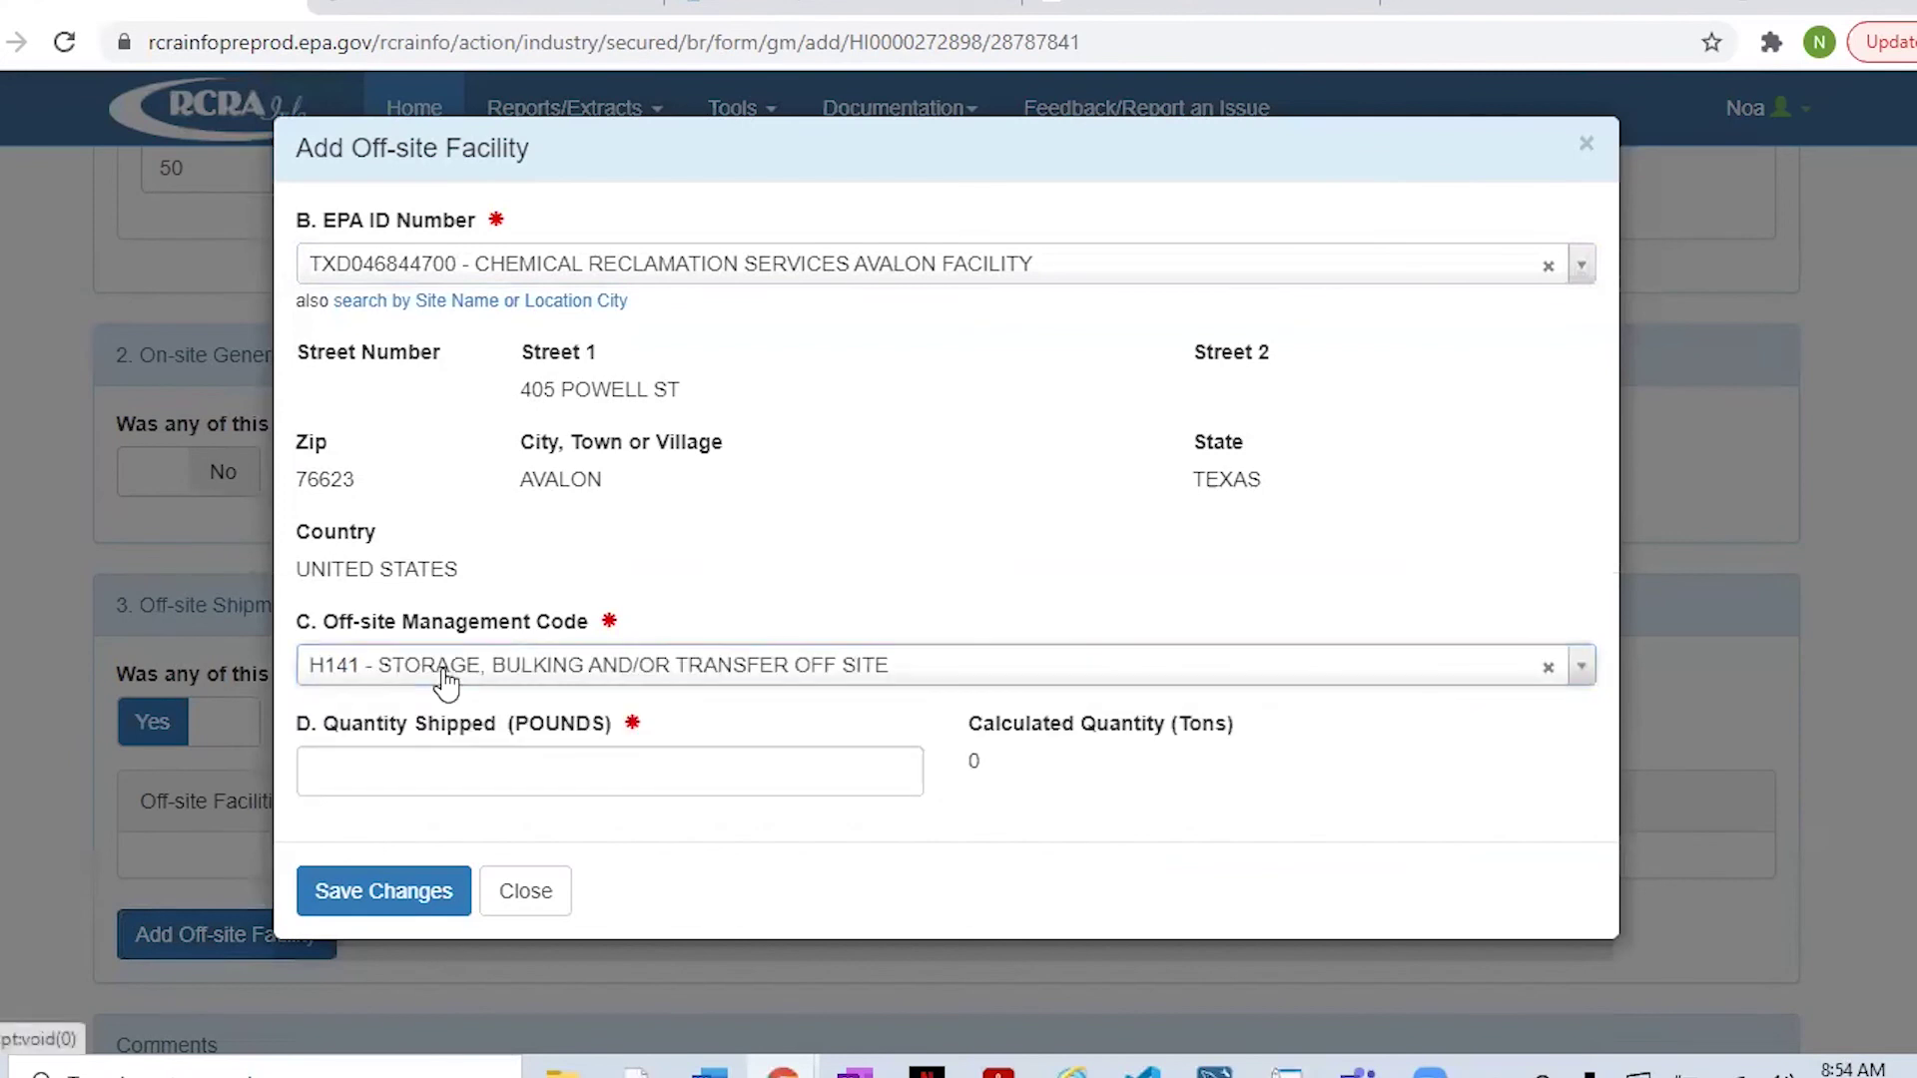
pyautogui.press('Tab')
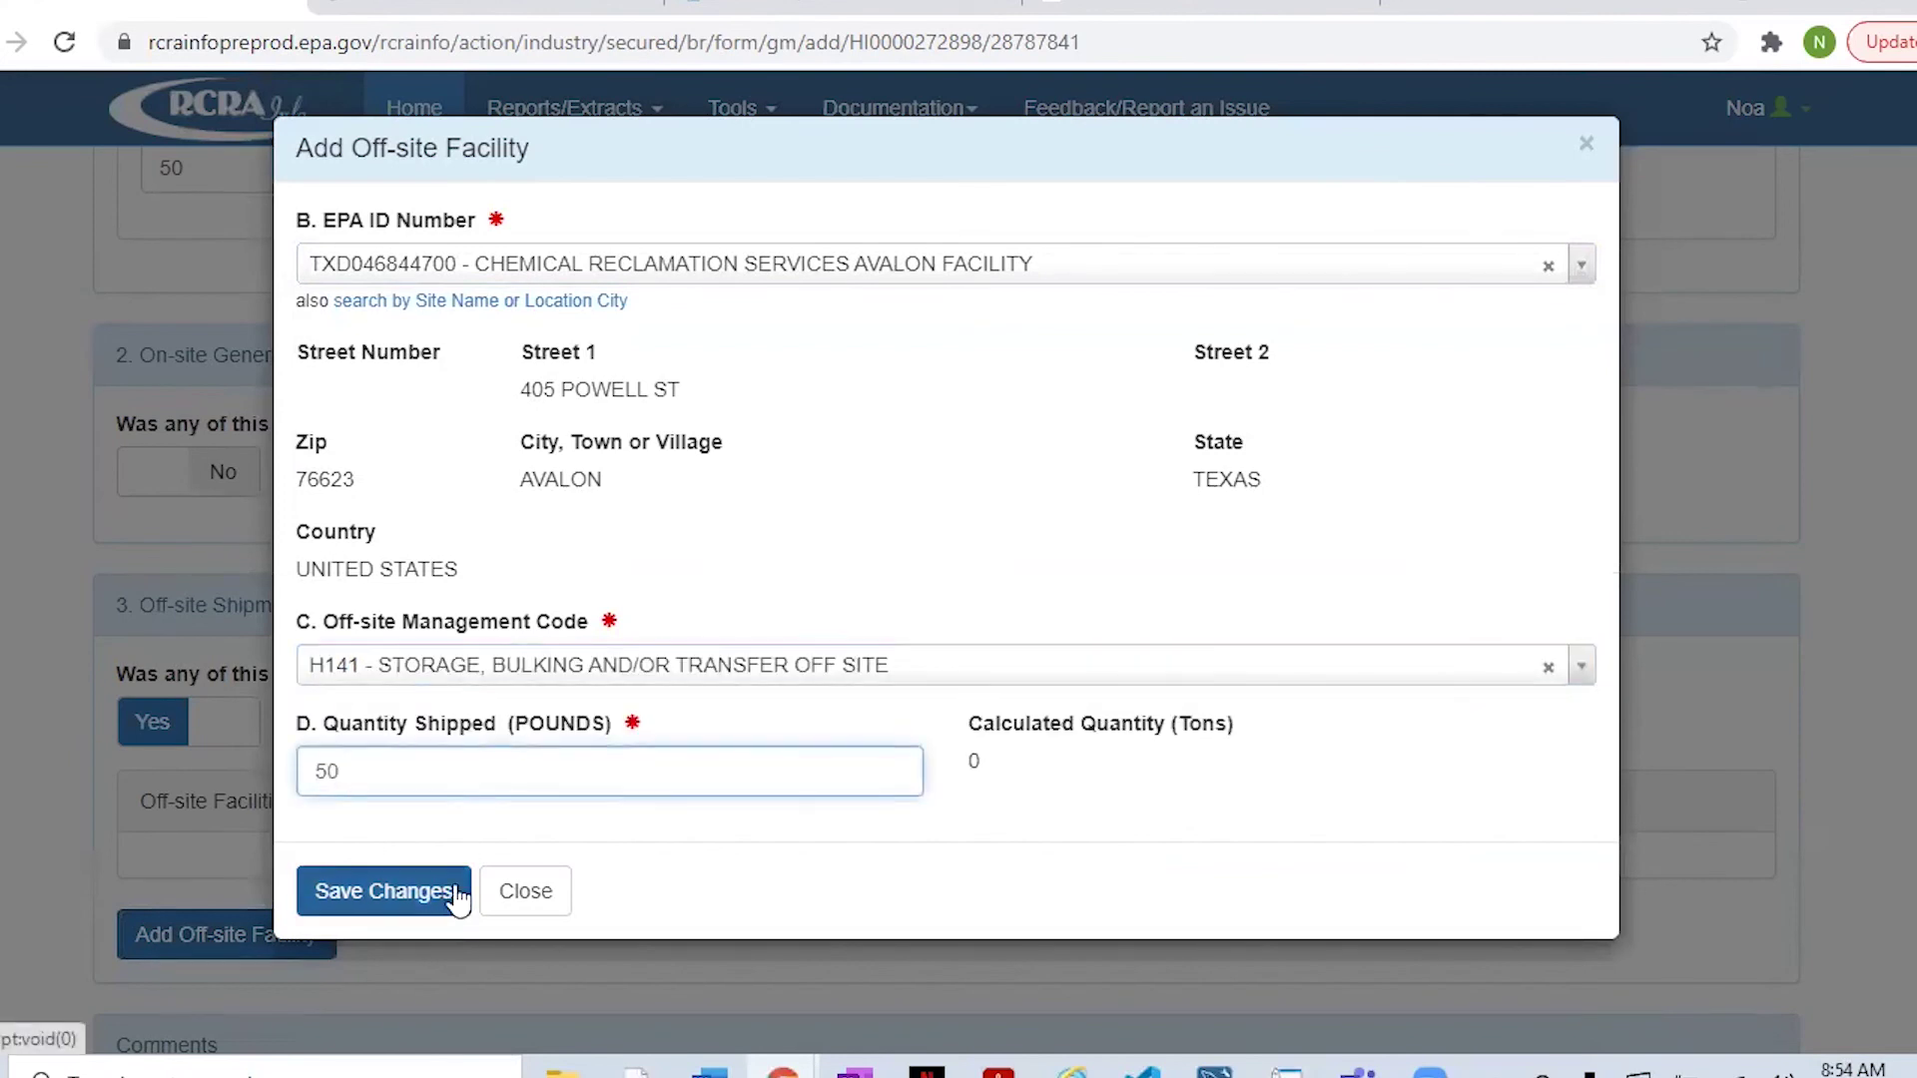
pyautogui.click(439, 899)
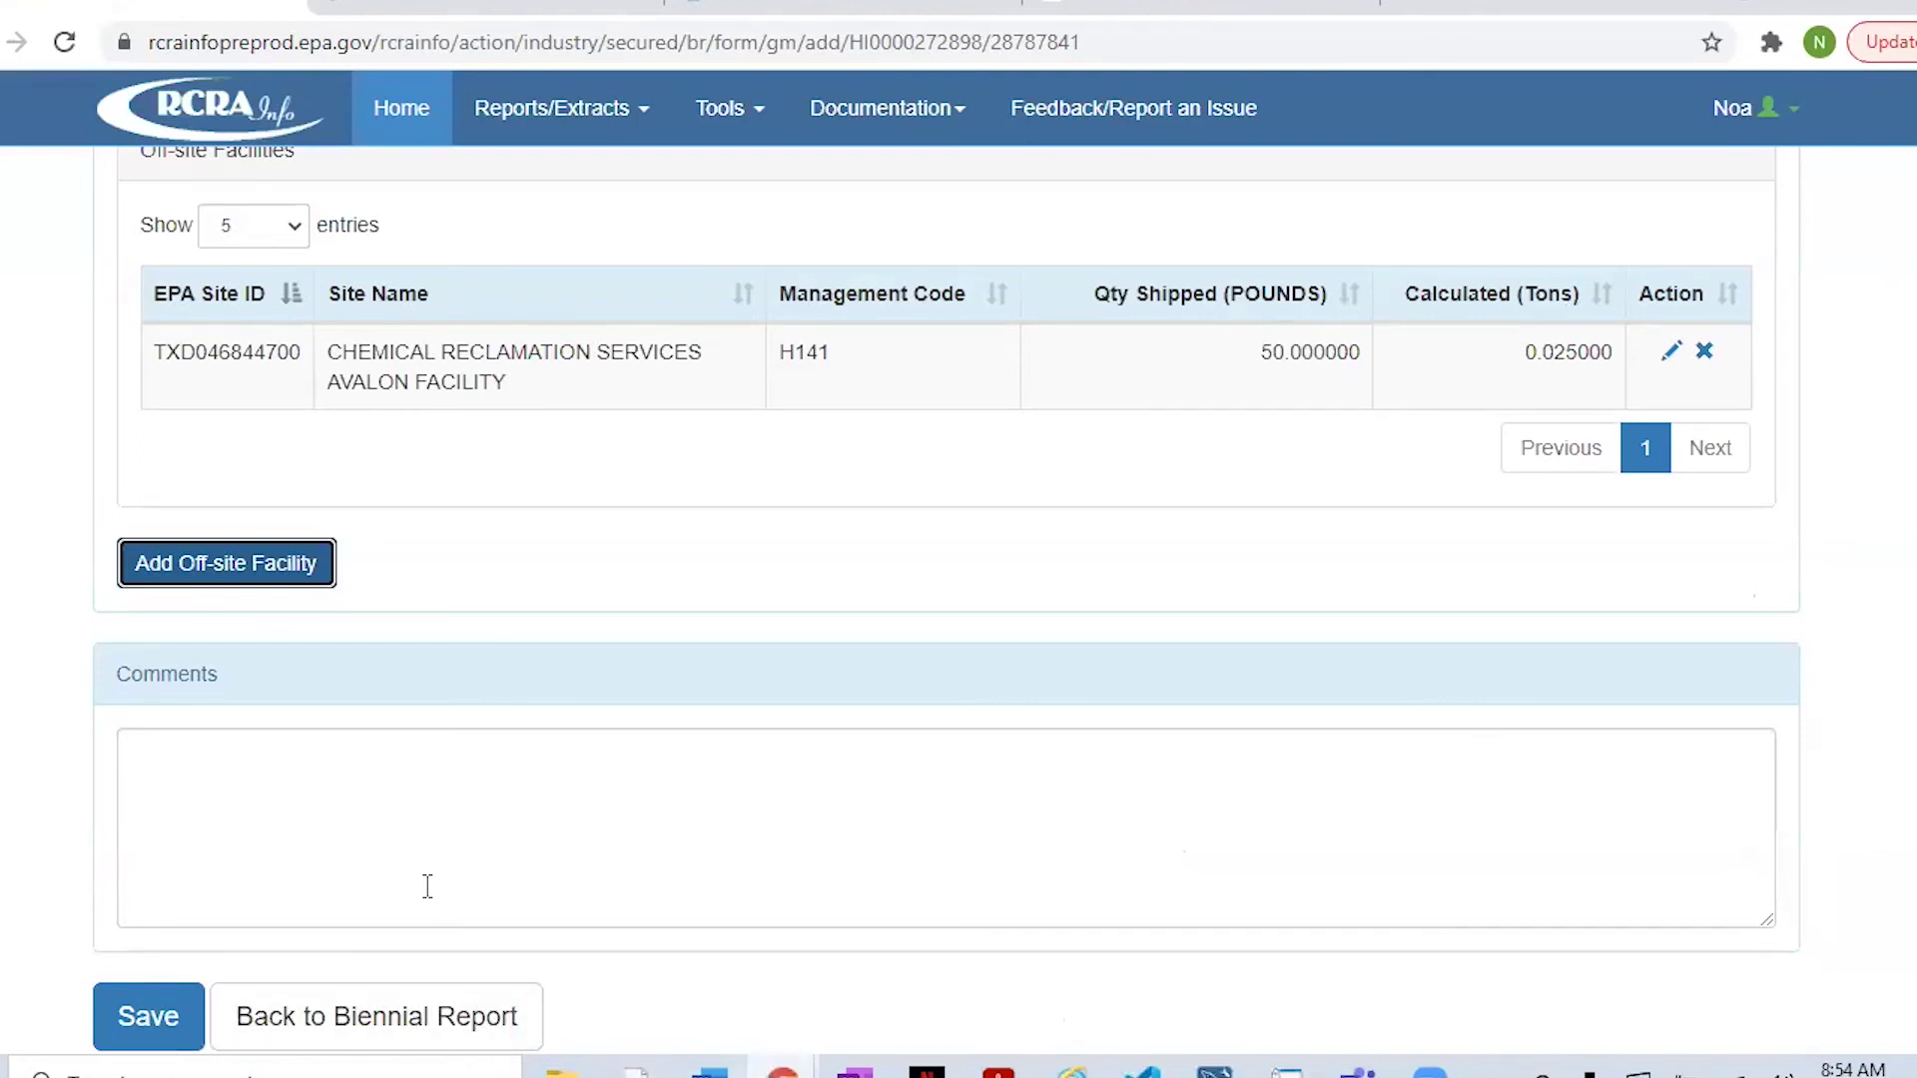
# - Enter the comment 'W219 alcohols, acetone' and save the GM form
pyautogui.scroll(15, 794, 502)
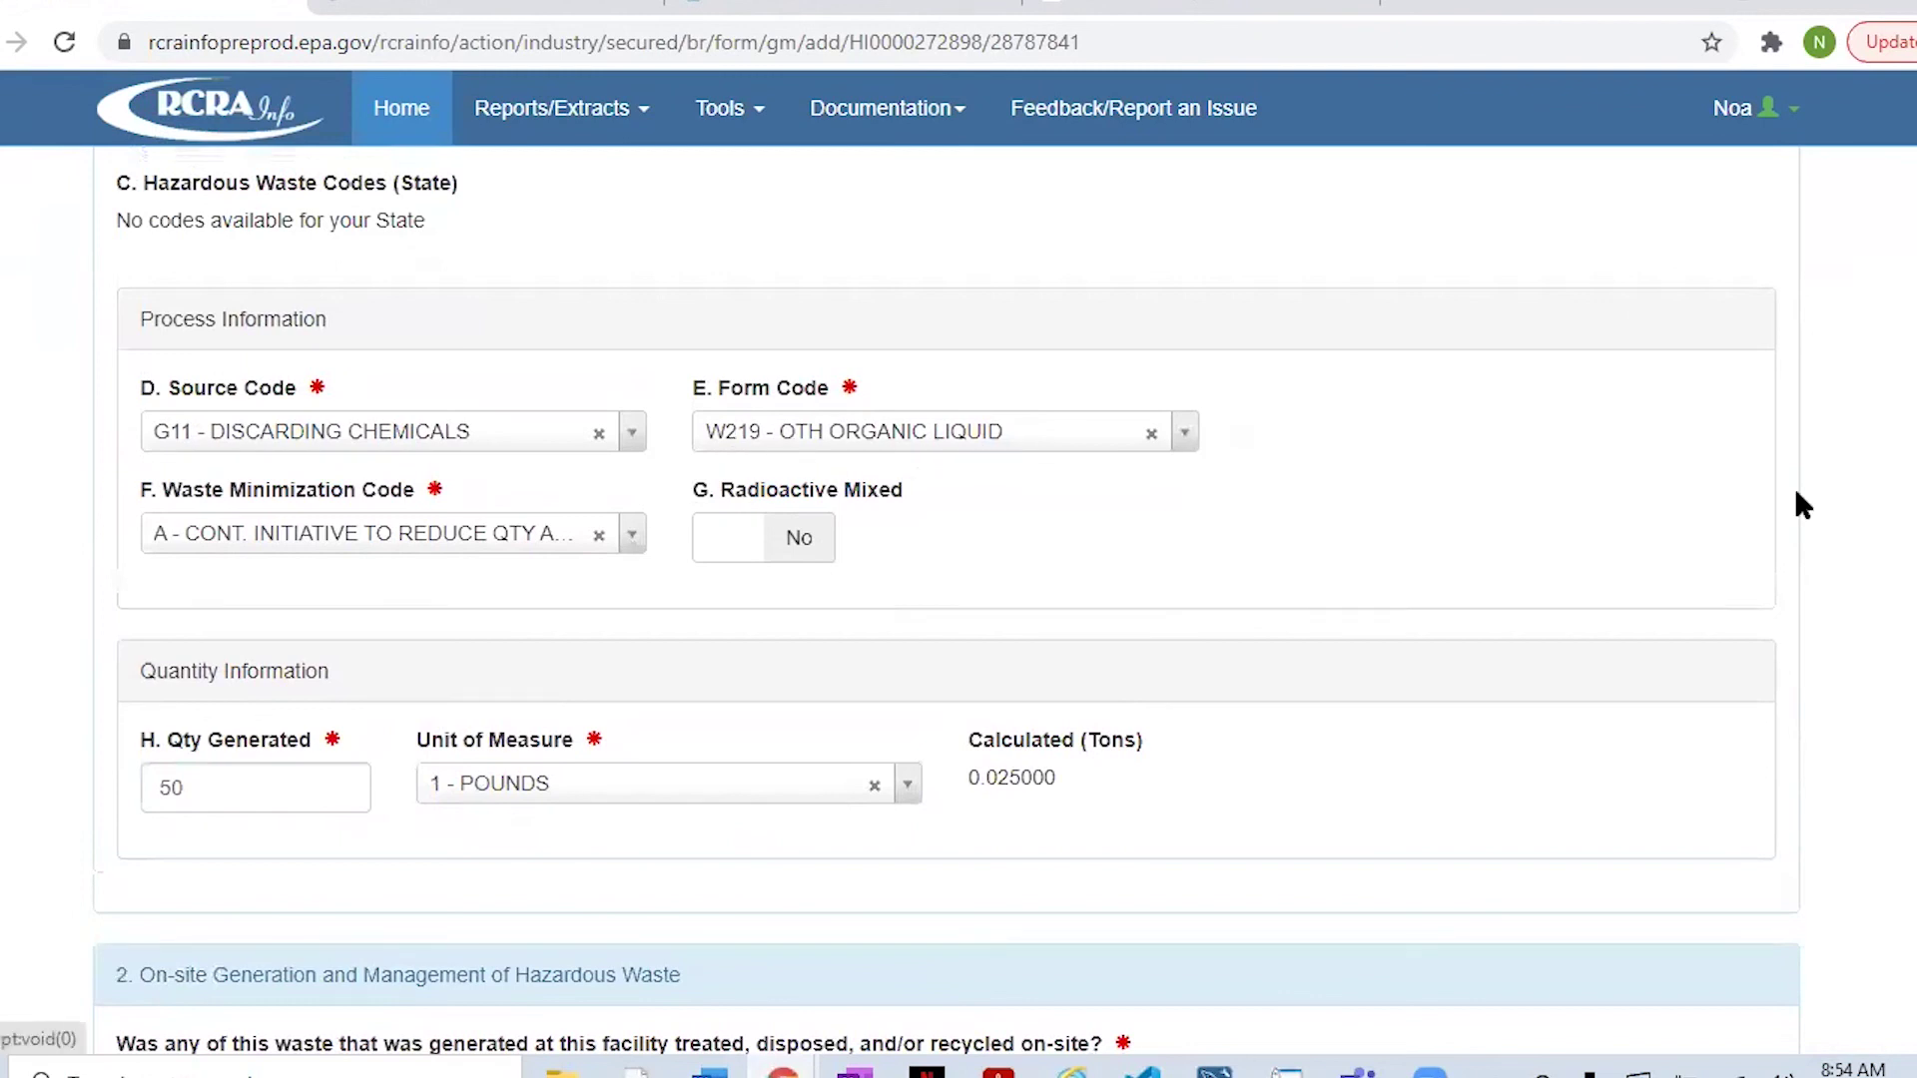
pyautogui.scroll(4, 947, 599)
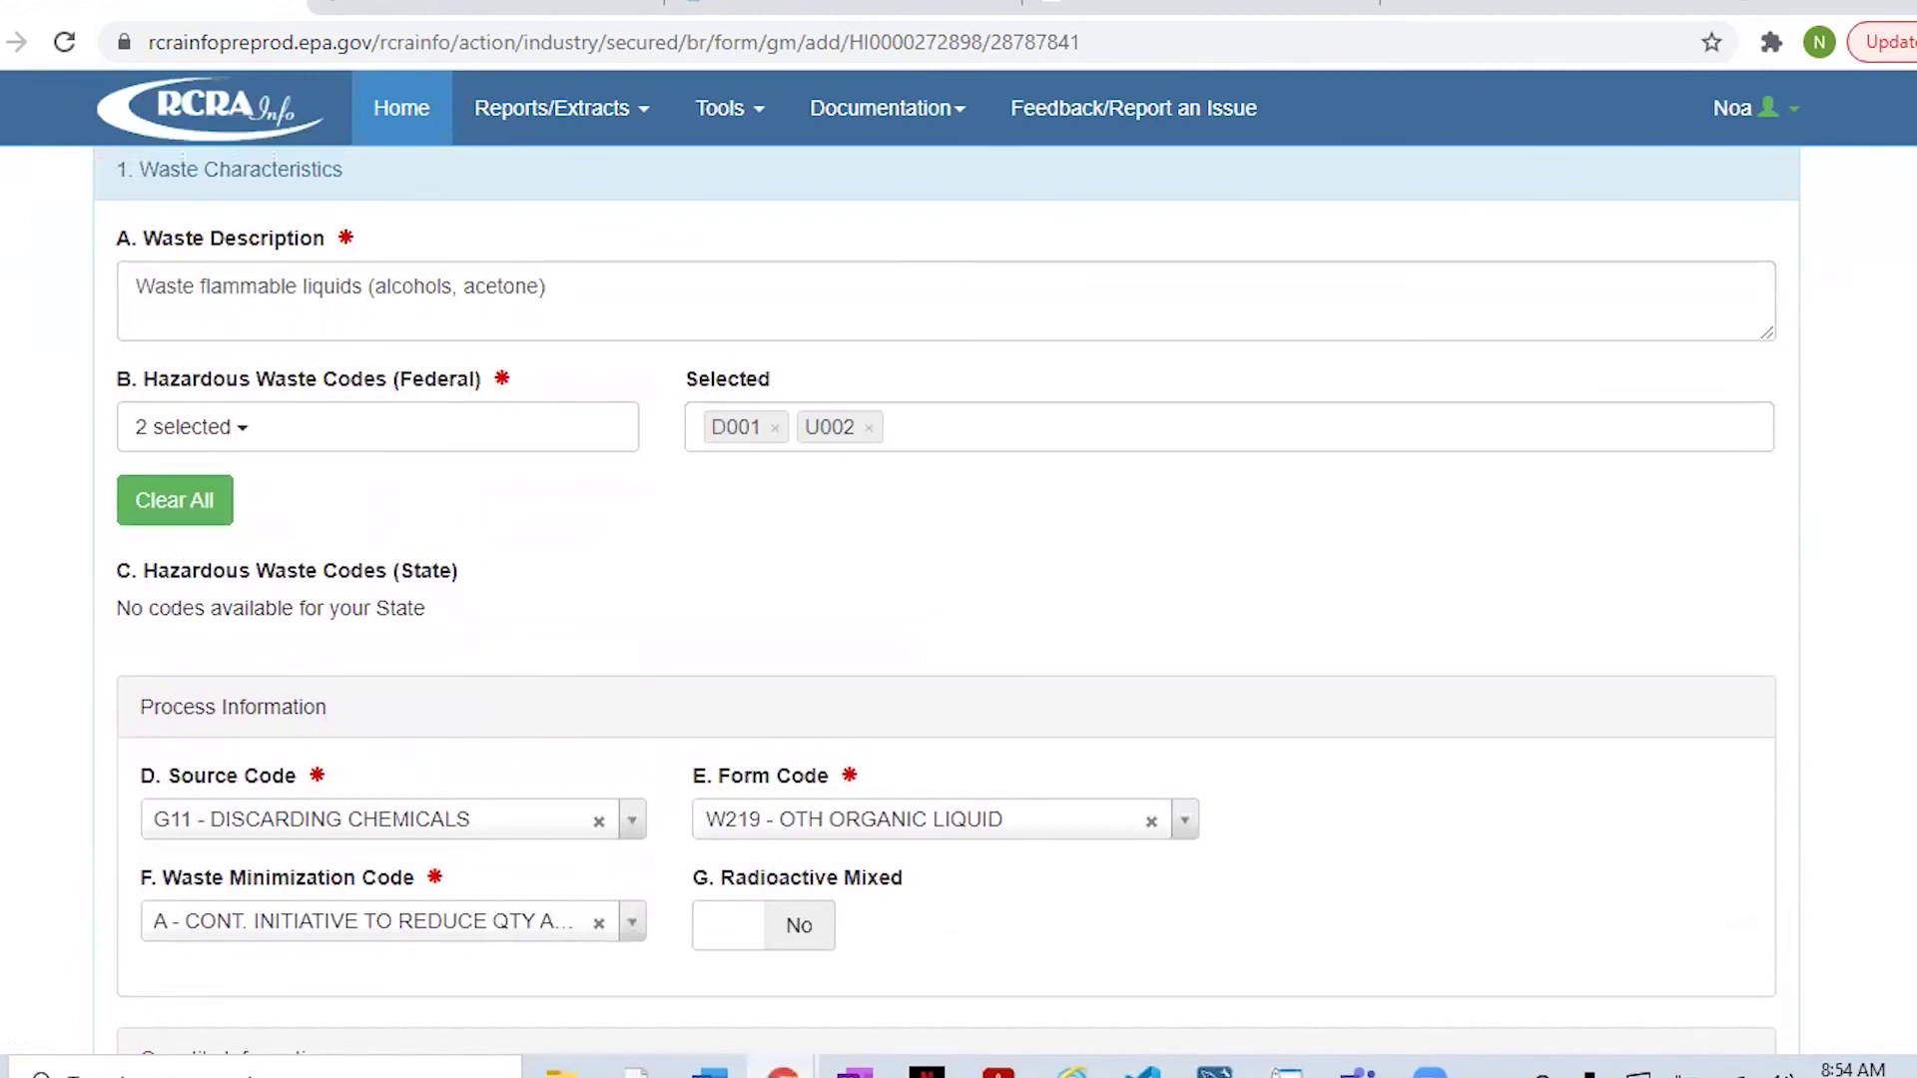
pyautogui.scroll(-14, 947, 599)
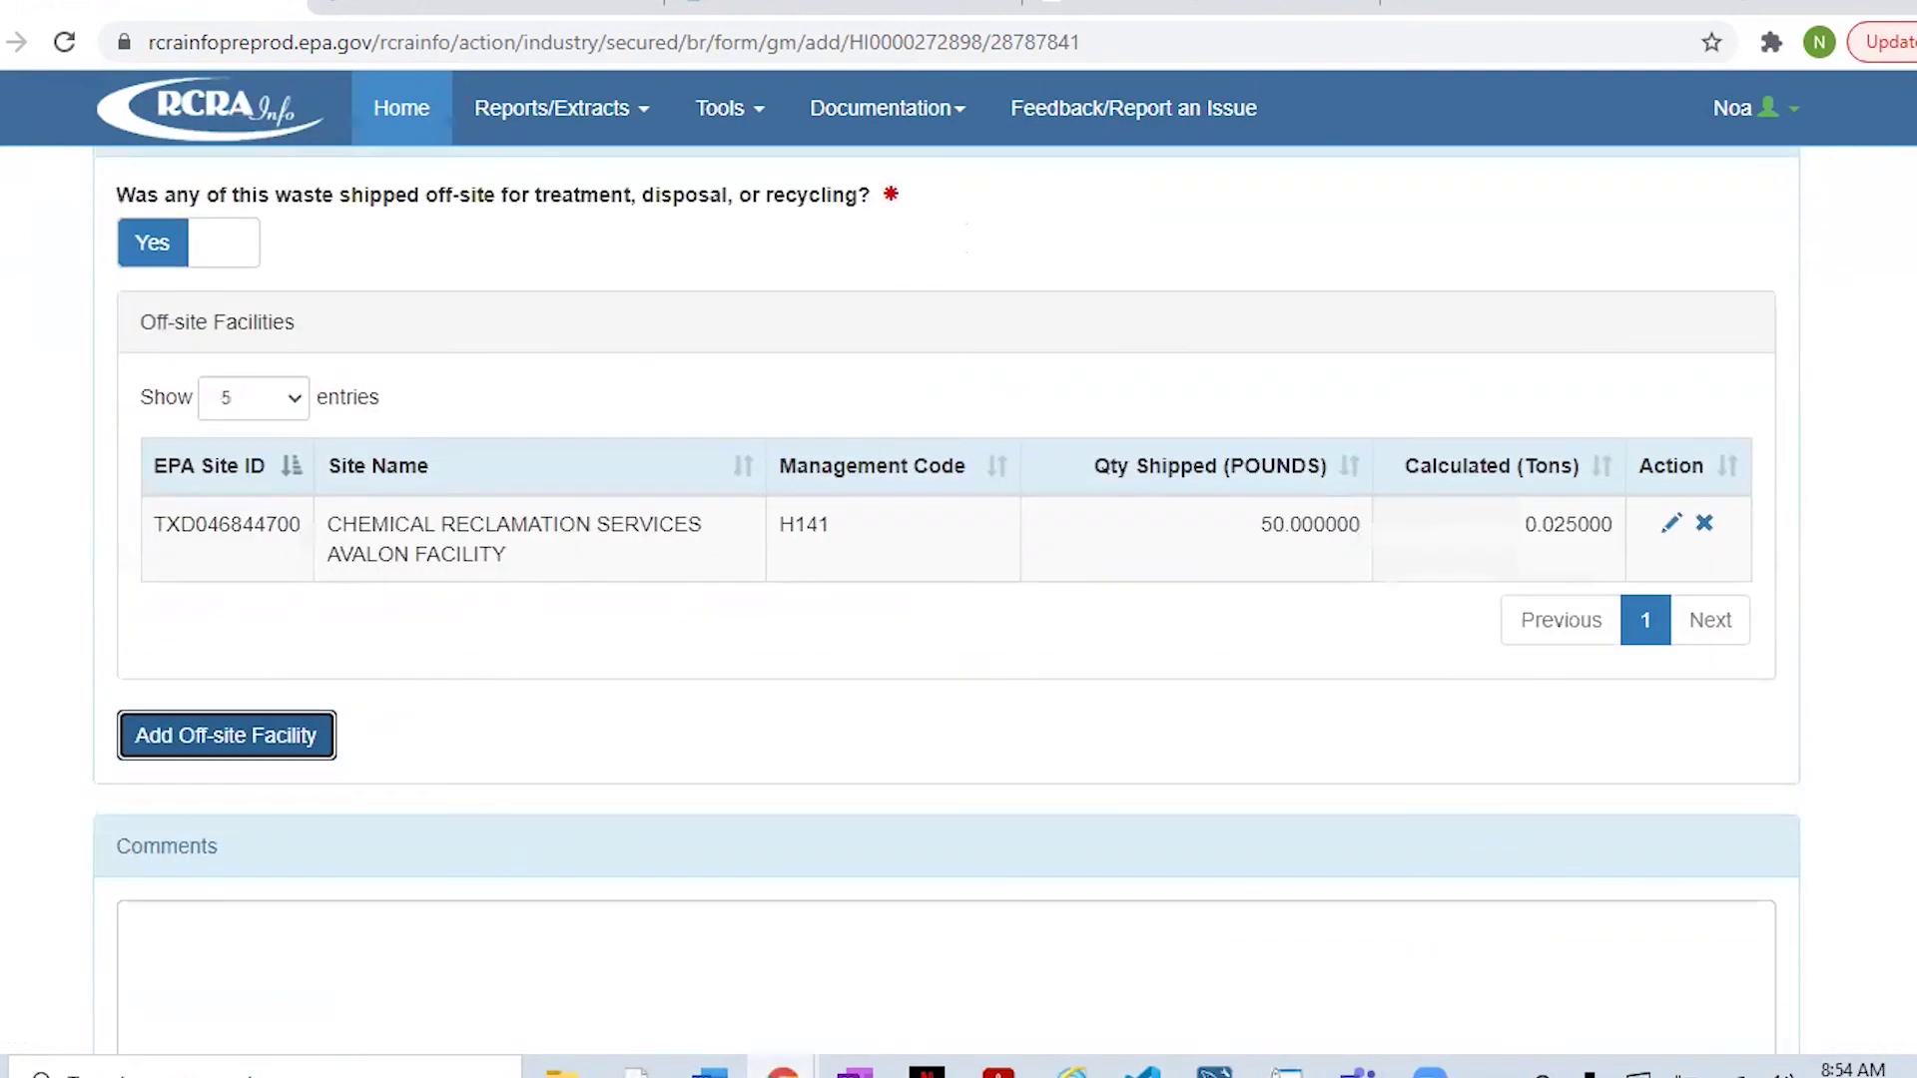
pyautogui.click(787, 988)
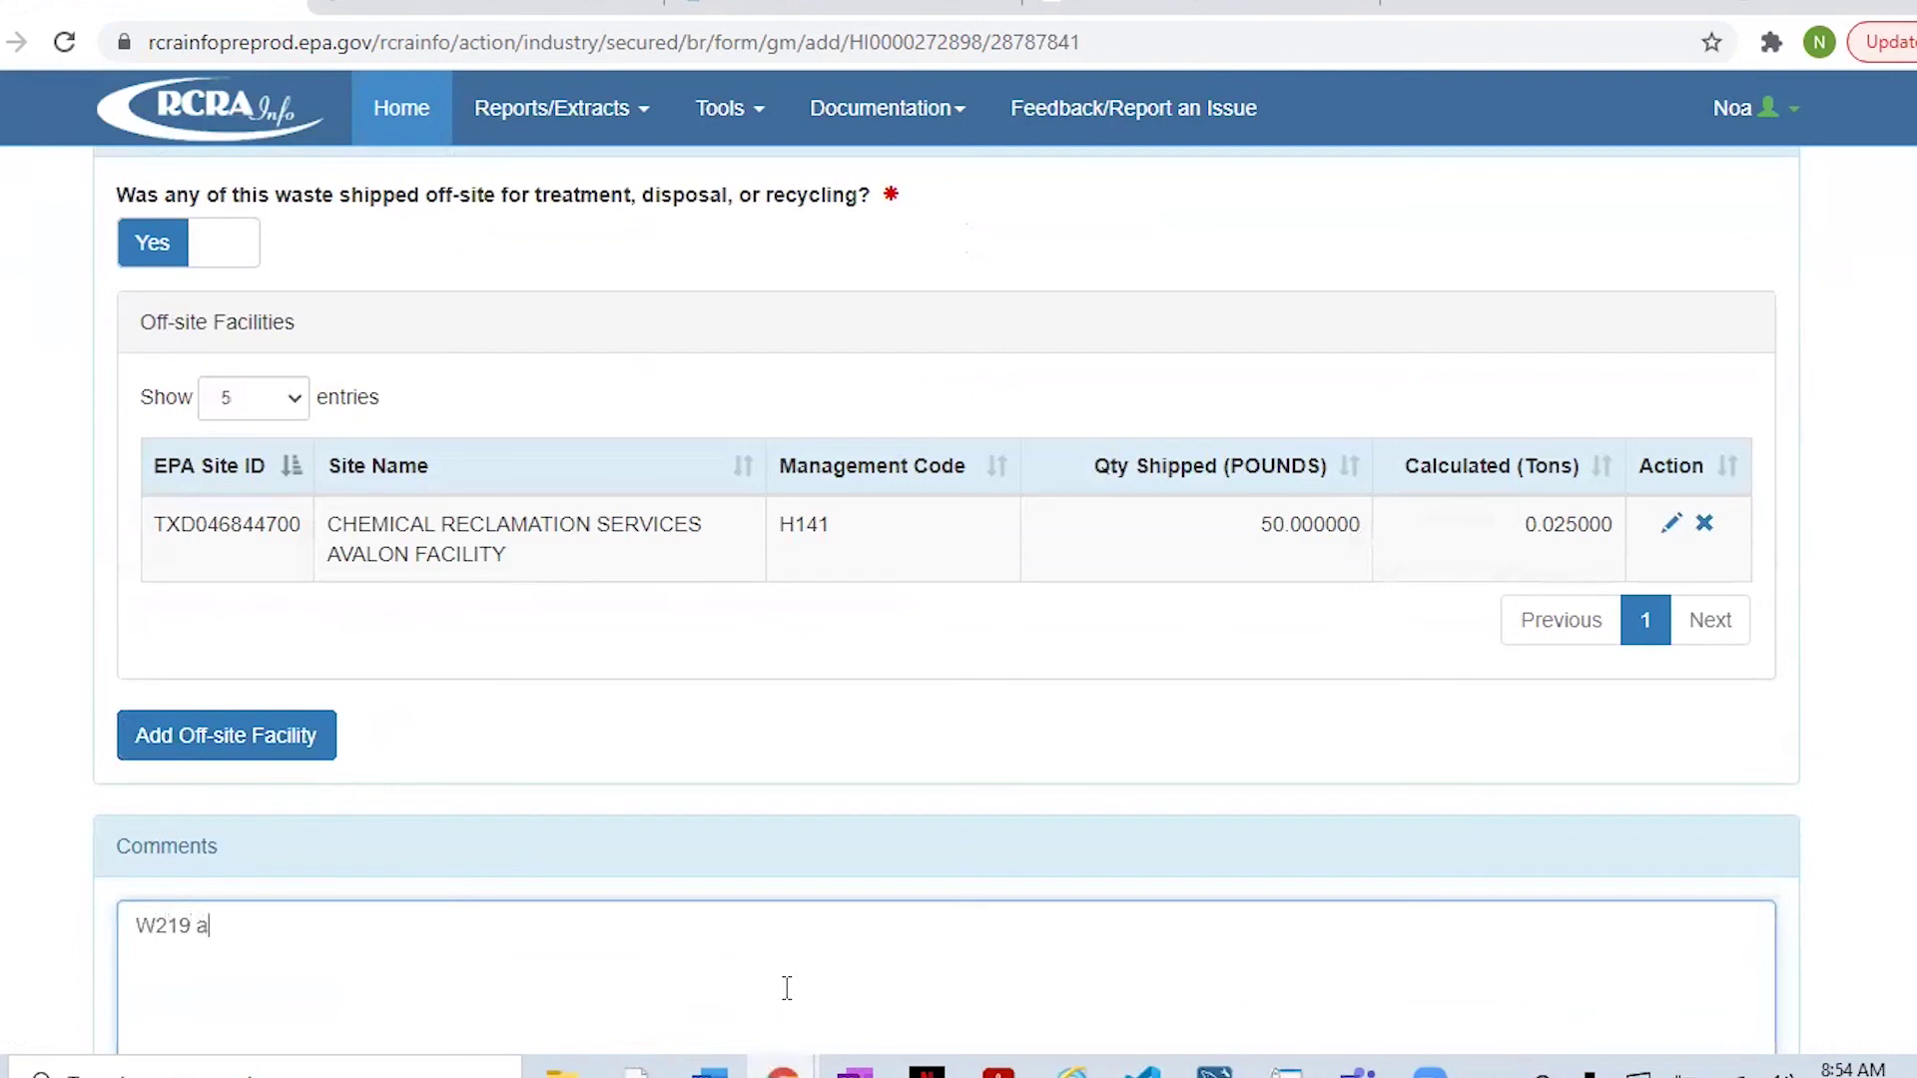
pyautogui.write('W219 alcohols, acetone')
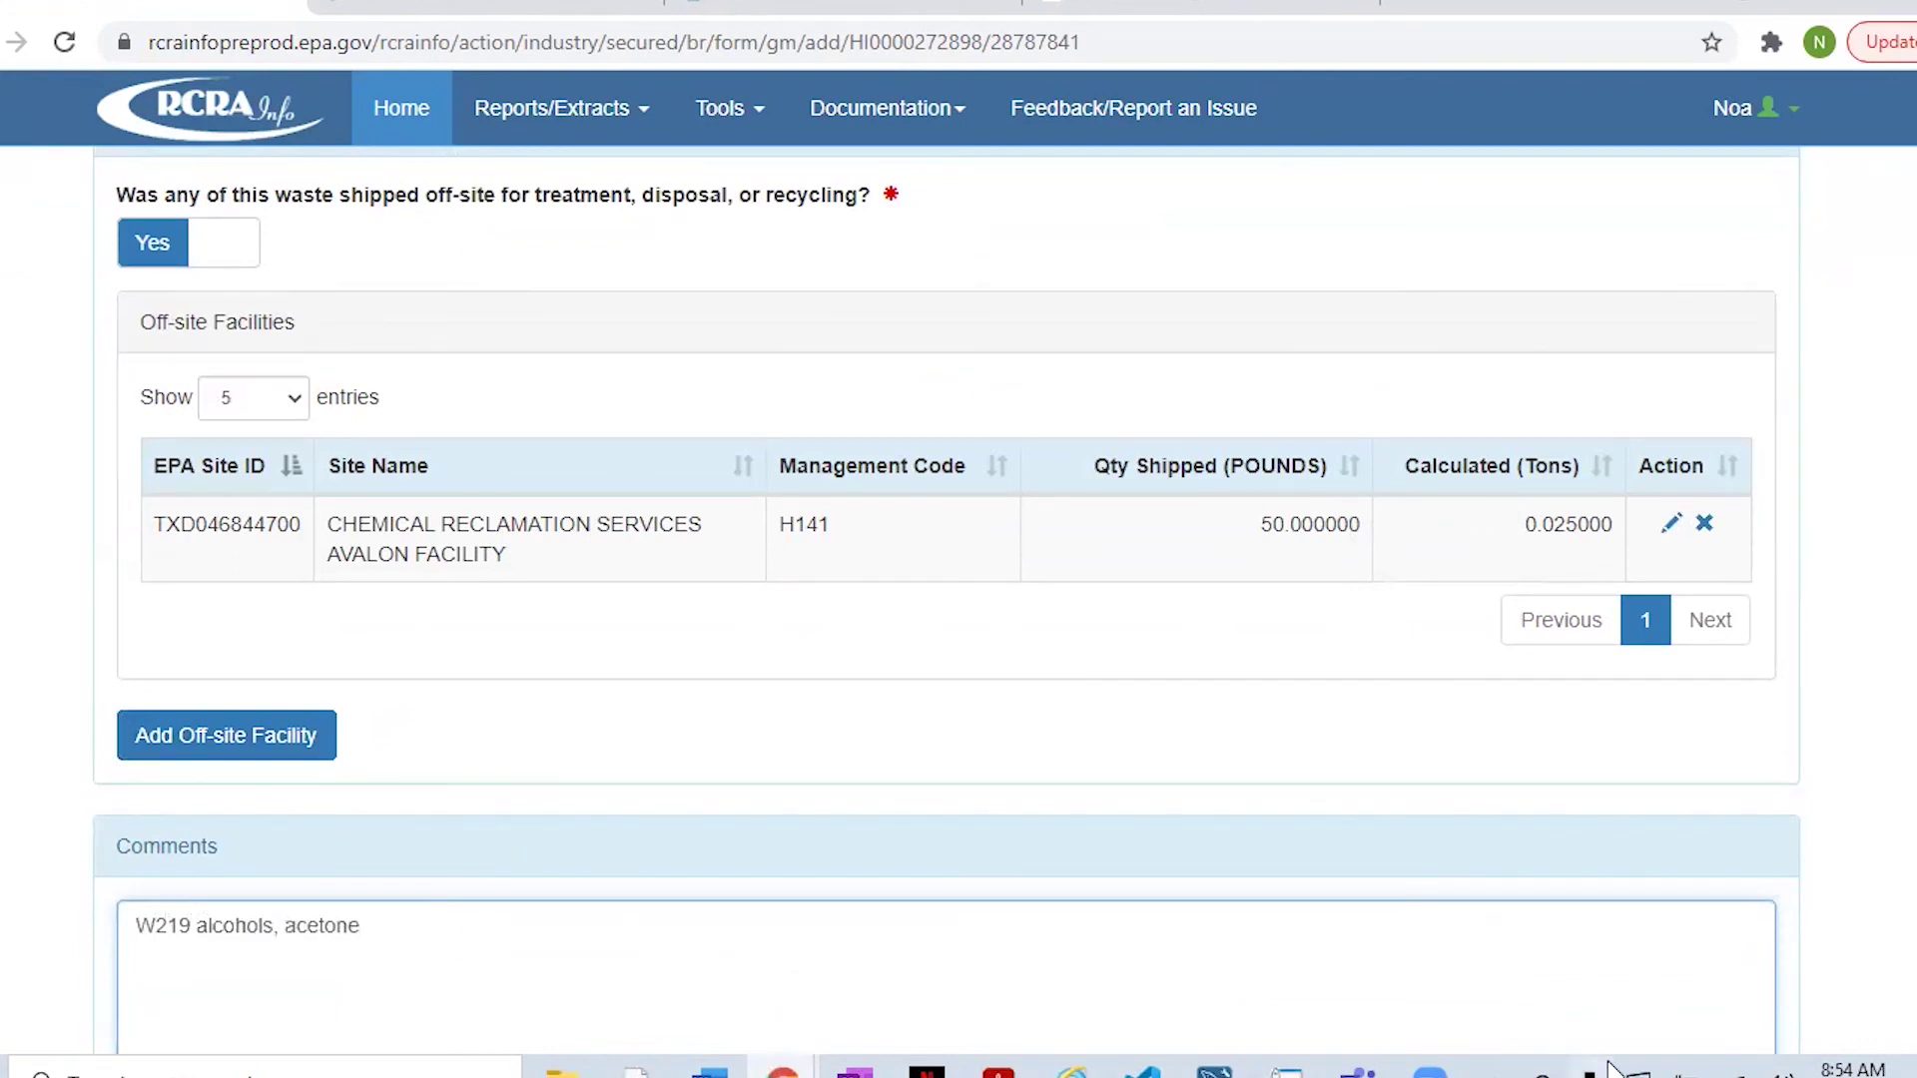
pyautogui.scroll(-2, 500, 999)
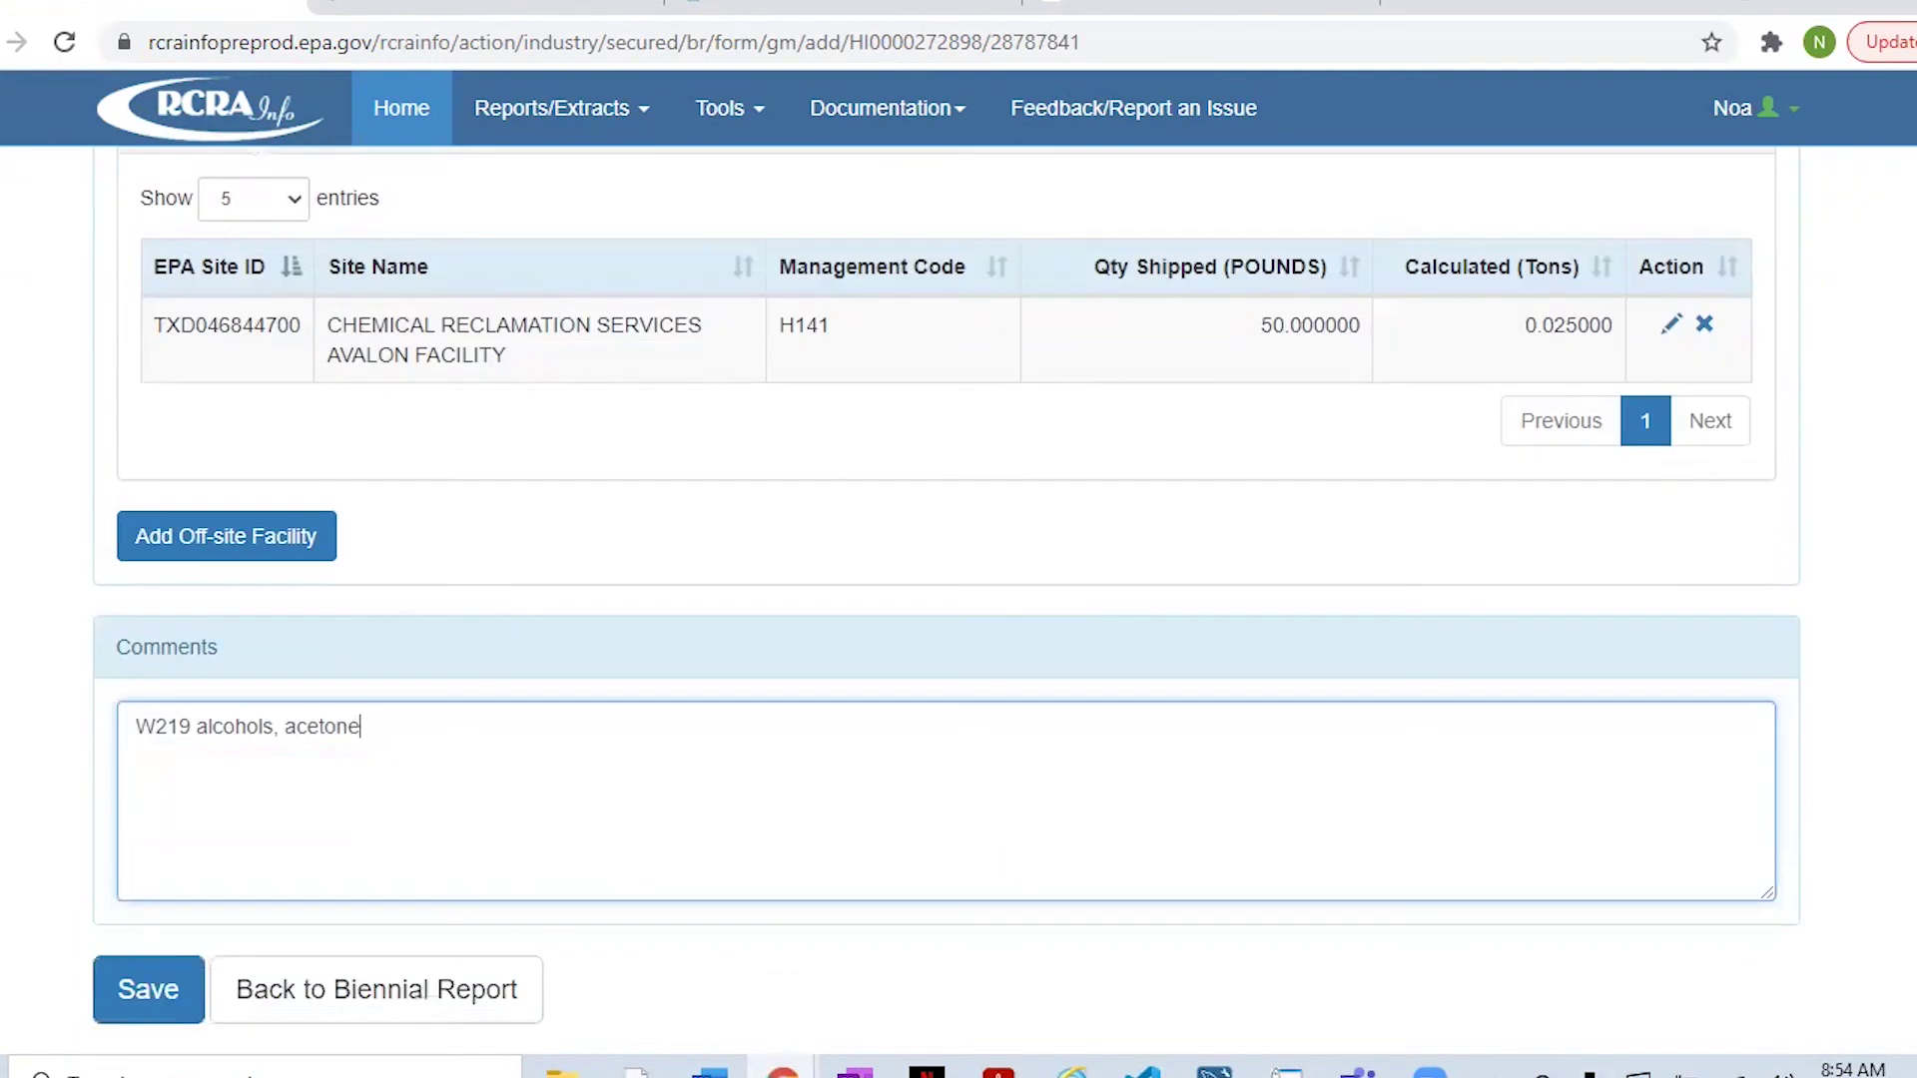
pyautogui.click(128, 1019)
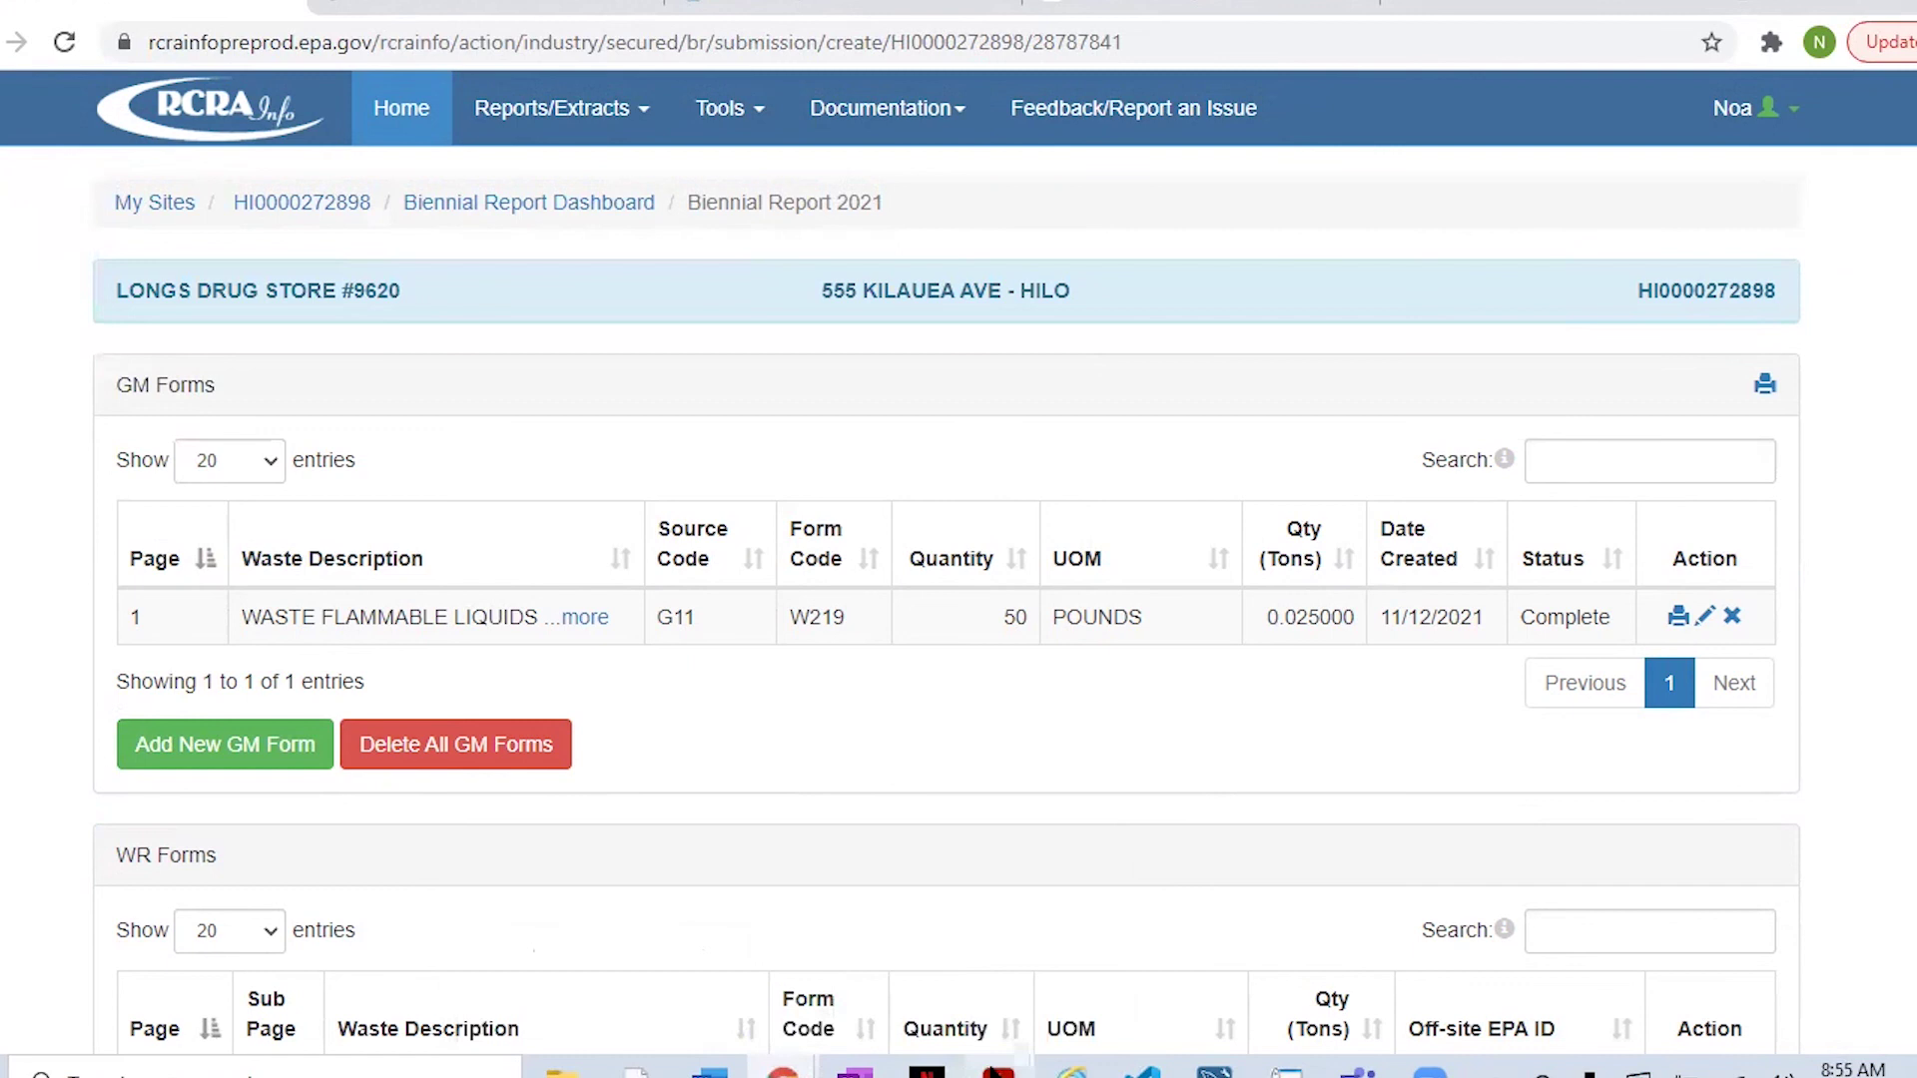
# - Bring the Longs Drug Store manifest back up in Acrobat showing its four waste lines
pyautogui.hotkey('alt', 'Tab')
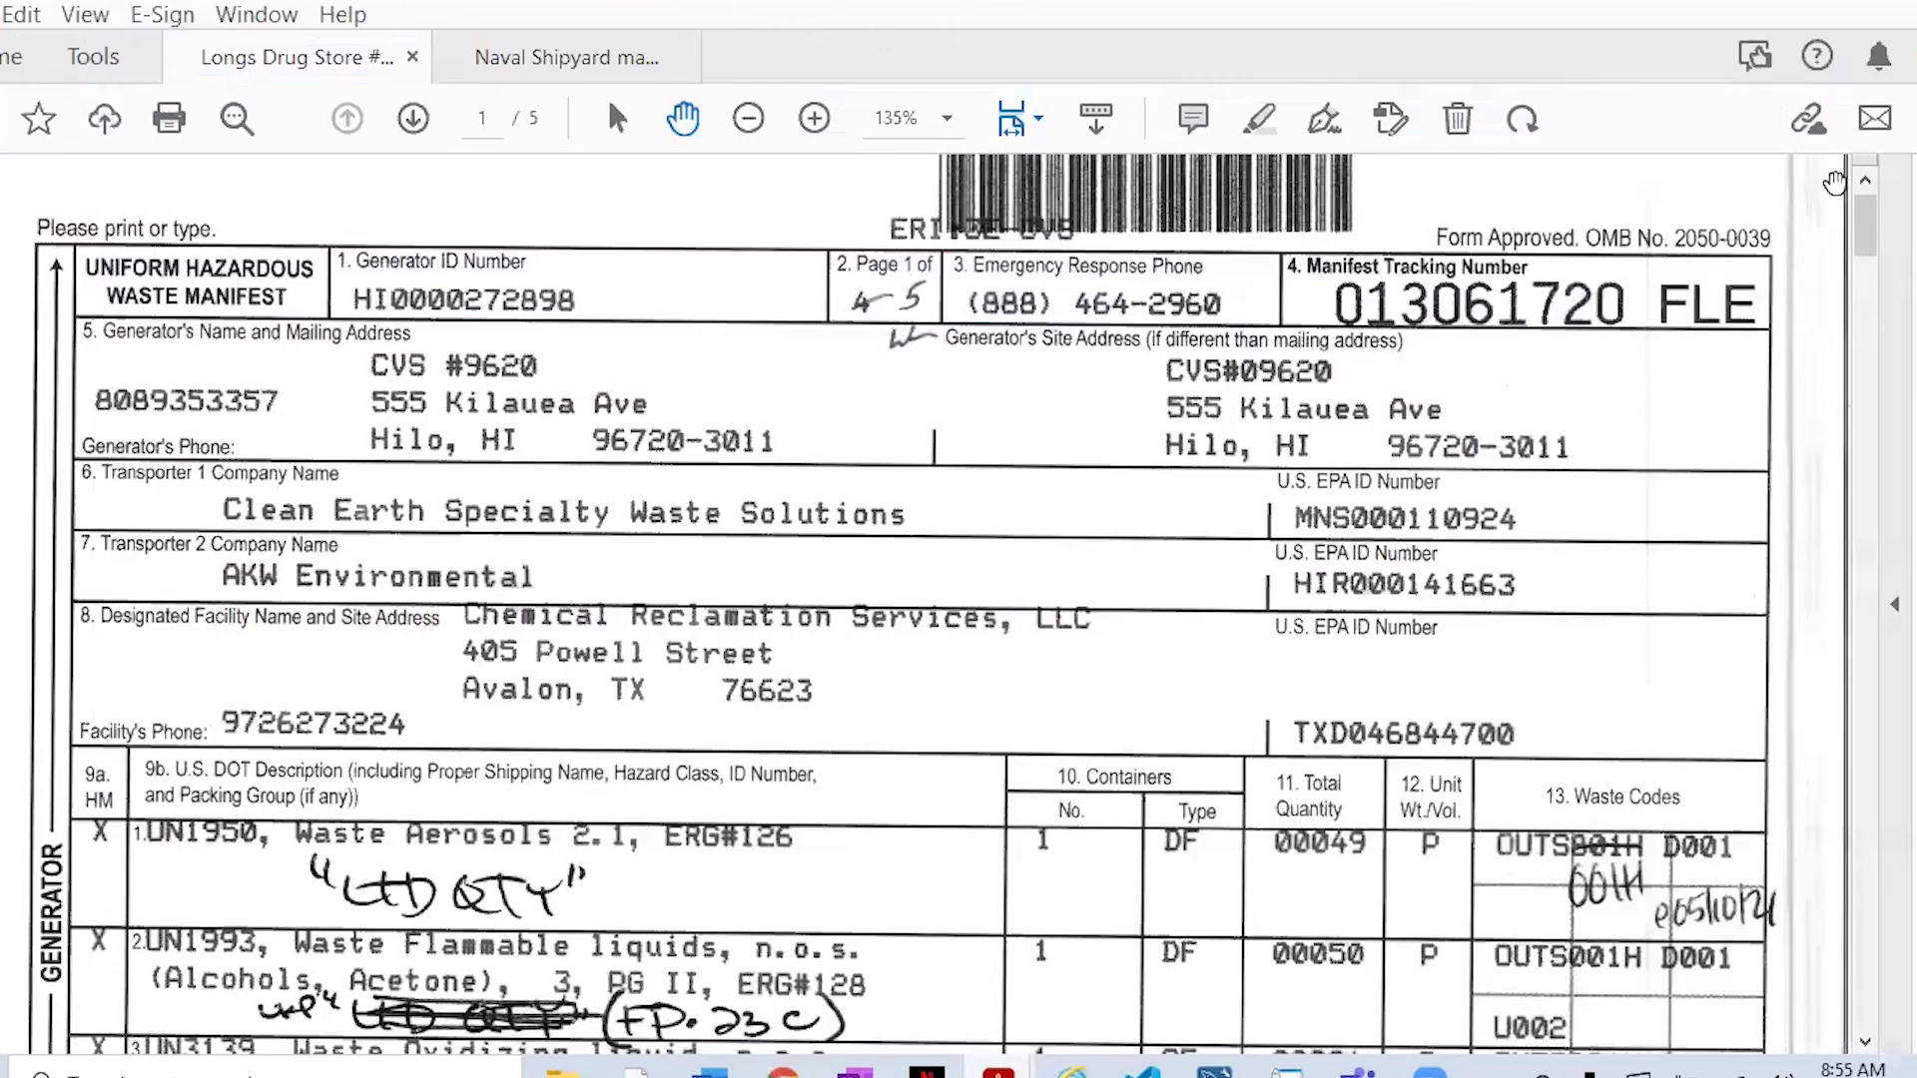
pyautogui.moveTo(1865, 233); pyautogui.dragTo(1865, 279)
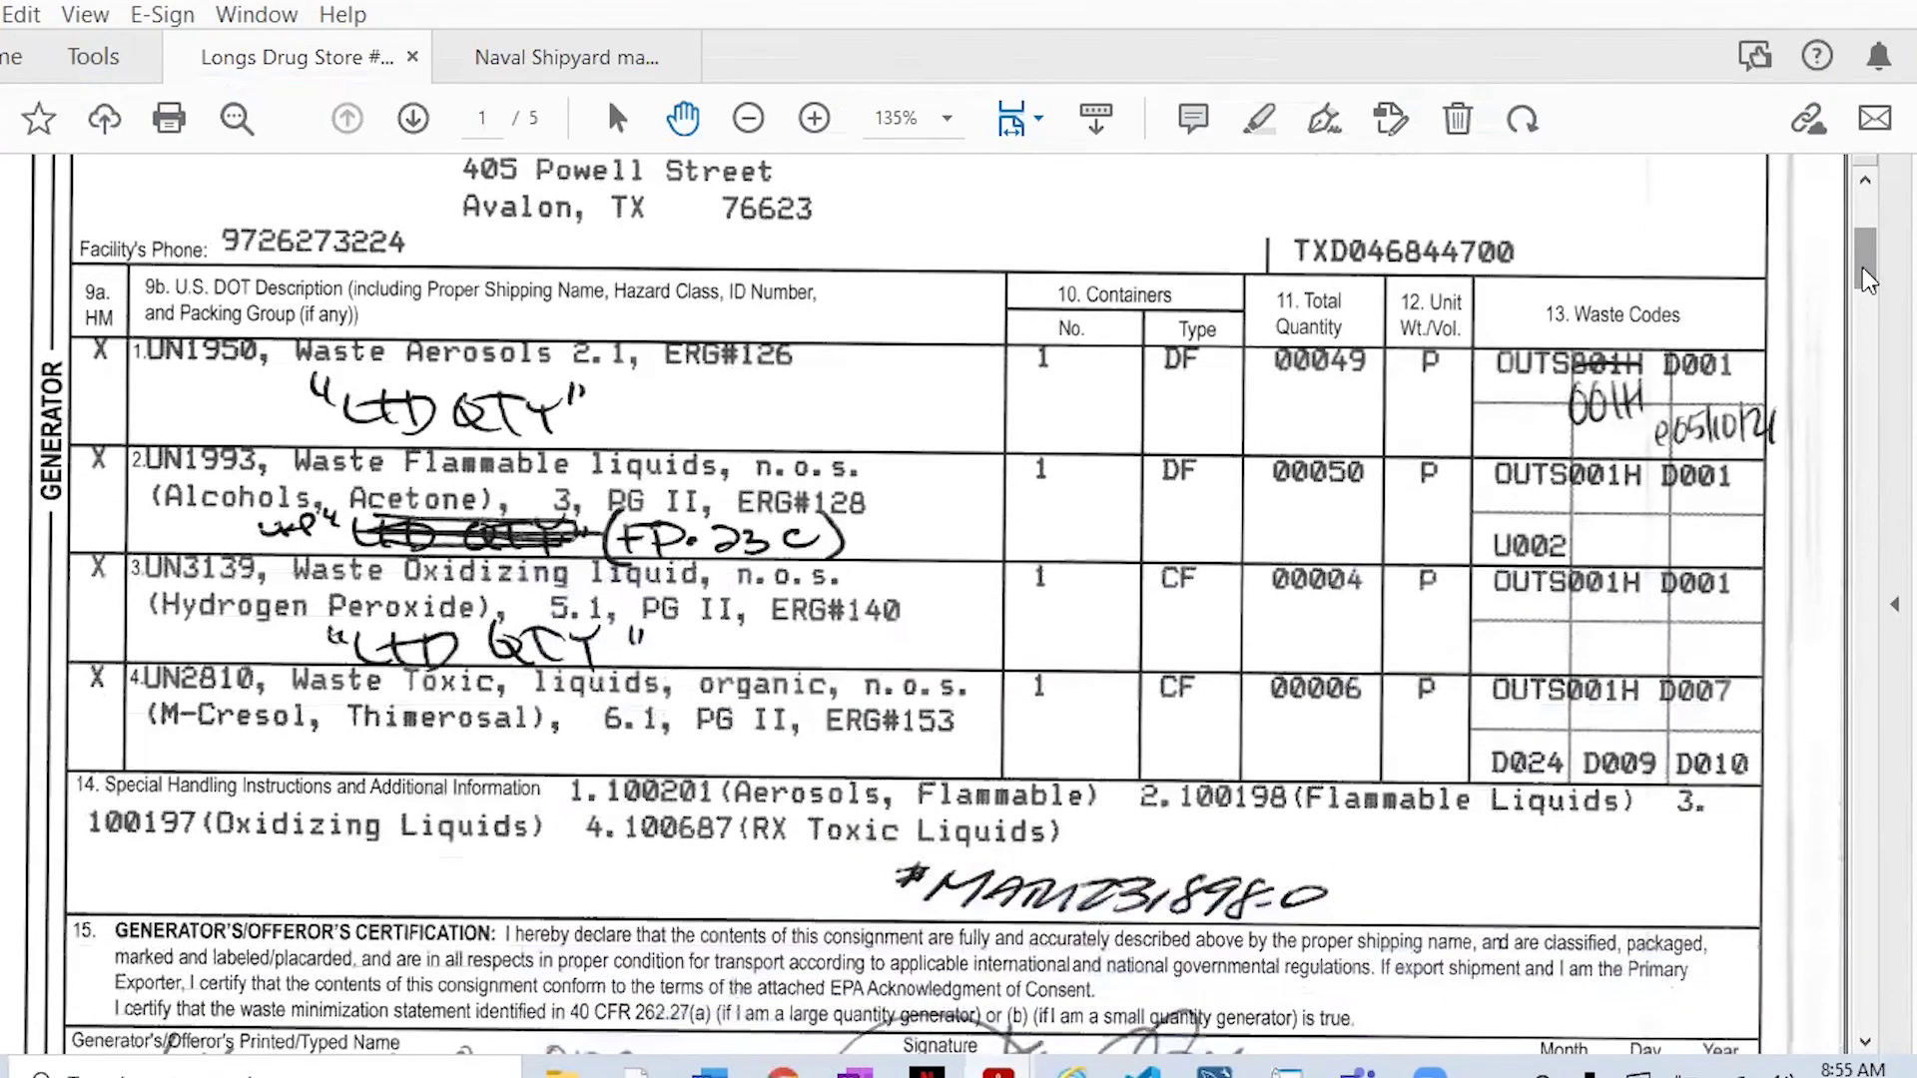